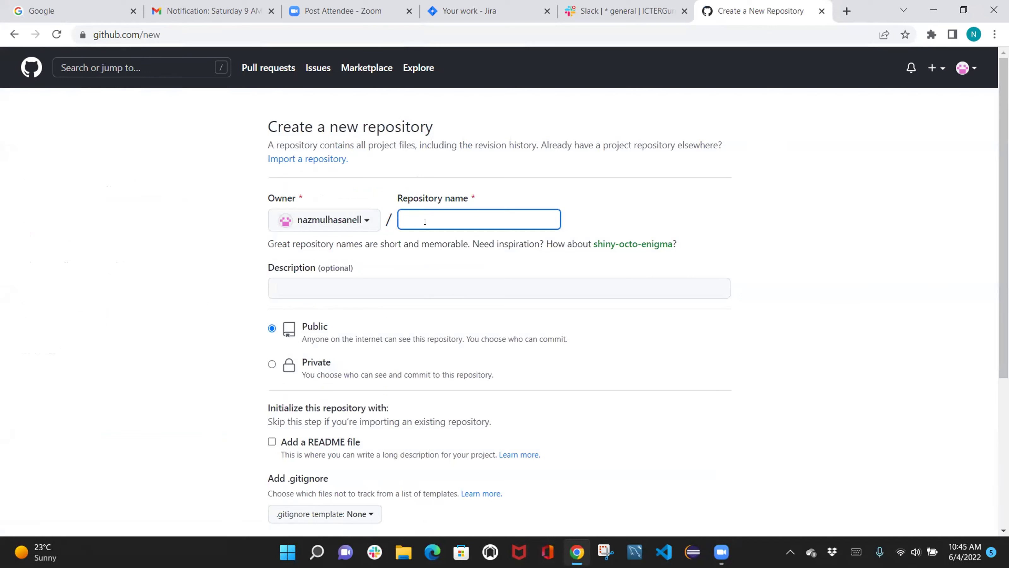
{"action": "type", "text": "Web"}
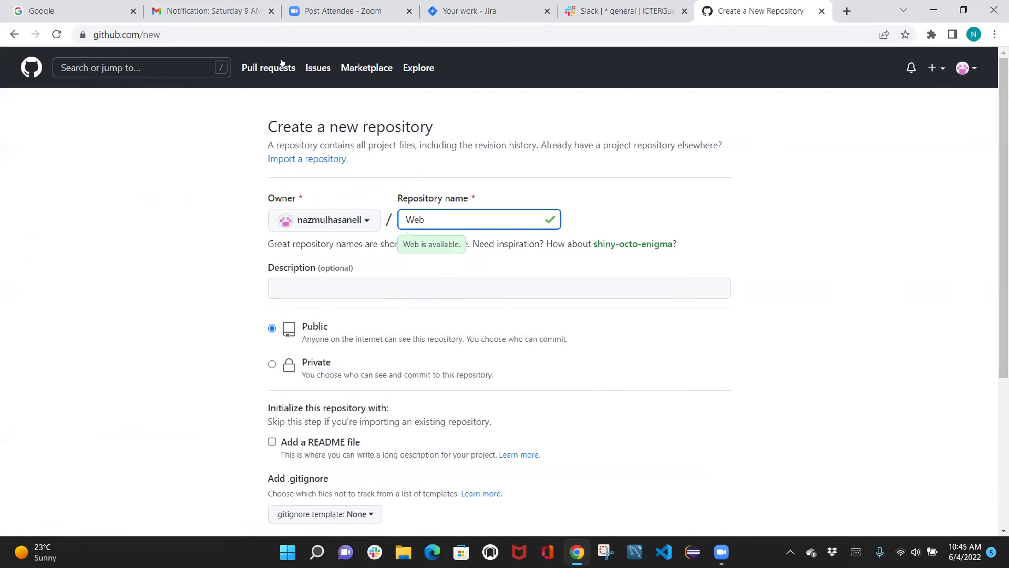
{"action": "left_click", "coordinate": [961, 69]}
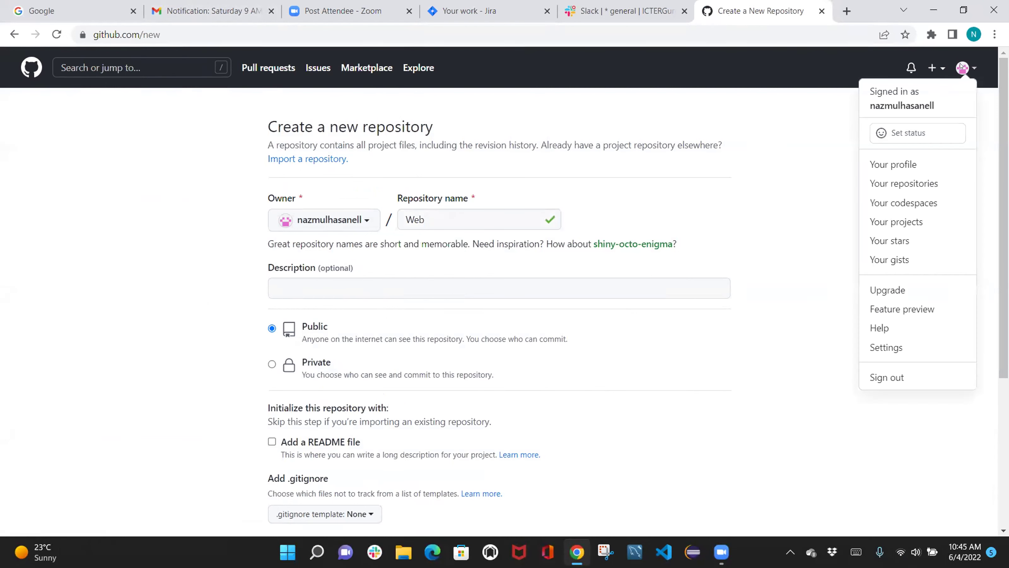
{"action": "left_click", "coordinate": [904, 164]}
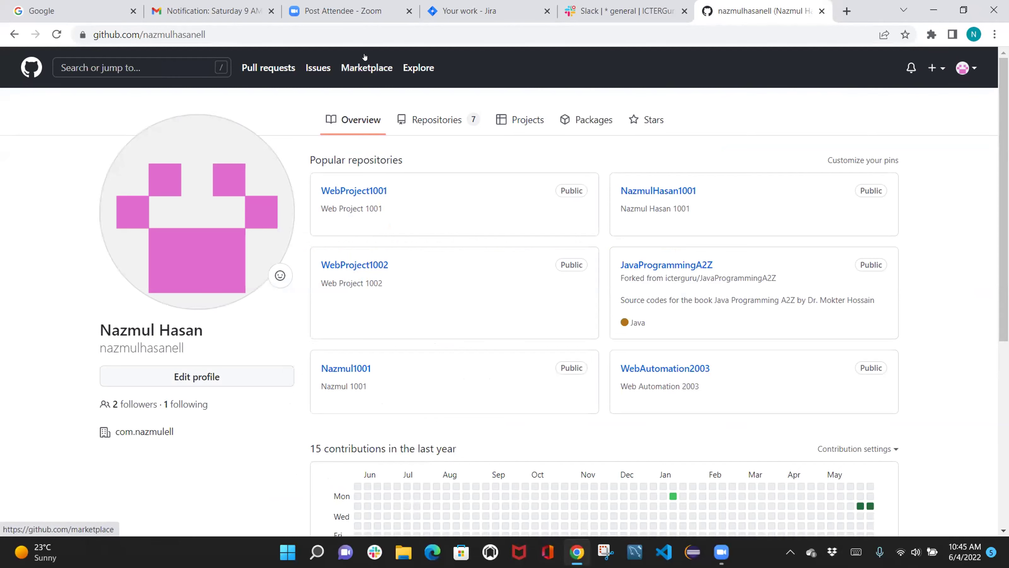
{"action": "scroll", "coordinate": [532, 273], "scroll_direction": "down", "scroll_amount": 2}
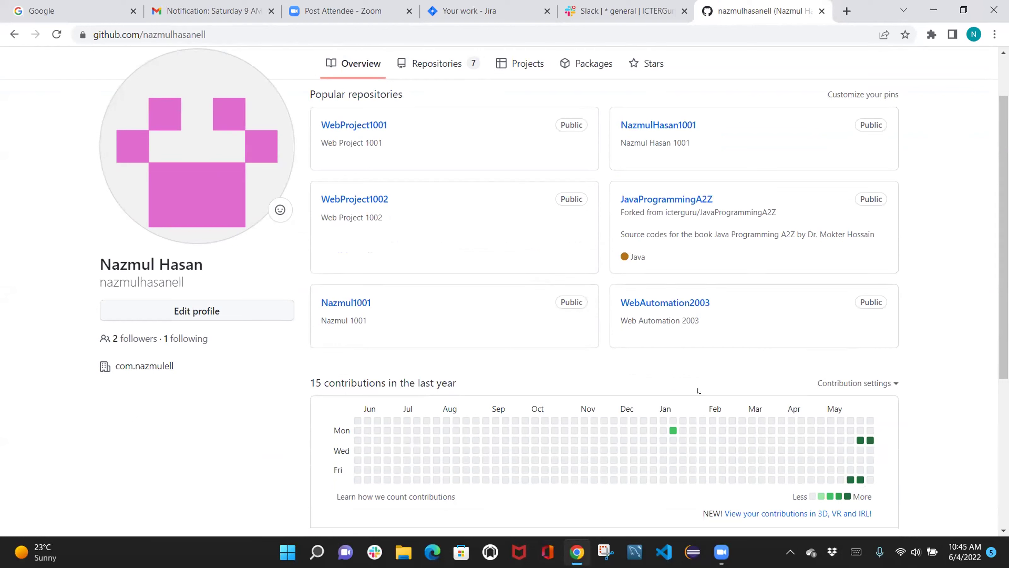
{"action": "scroll", "coordinate": [726, 266], "scroll_direction": "up", "scroll_amount": 2}
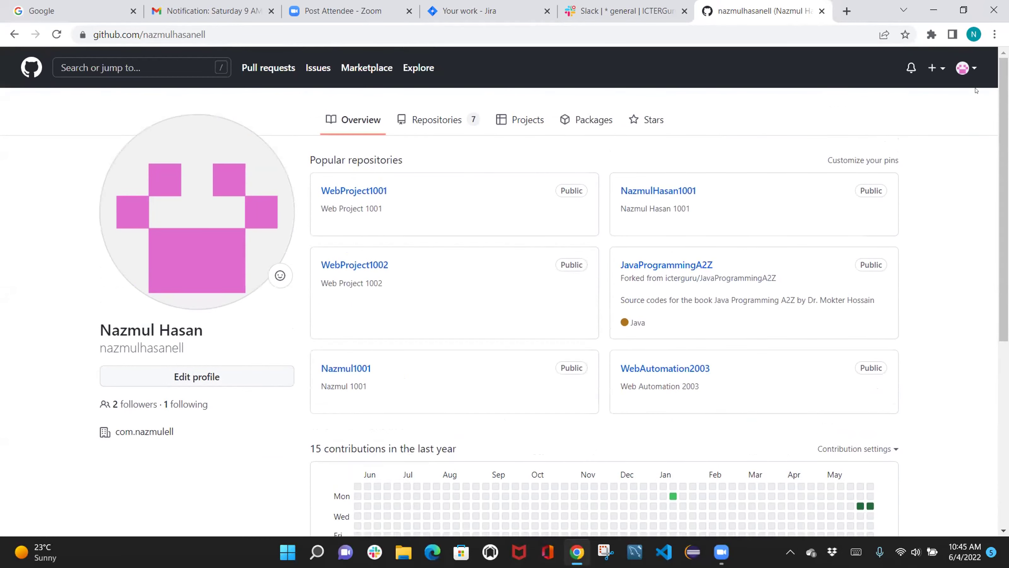
Step: Start a new repository and name it WebAutomation2005
{"action": "left_click", "coordinate": [934, 68]}
{"action": "left_click", "coordinate": [860, 90]}
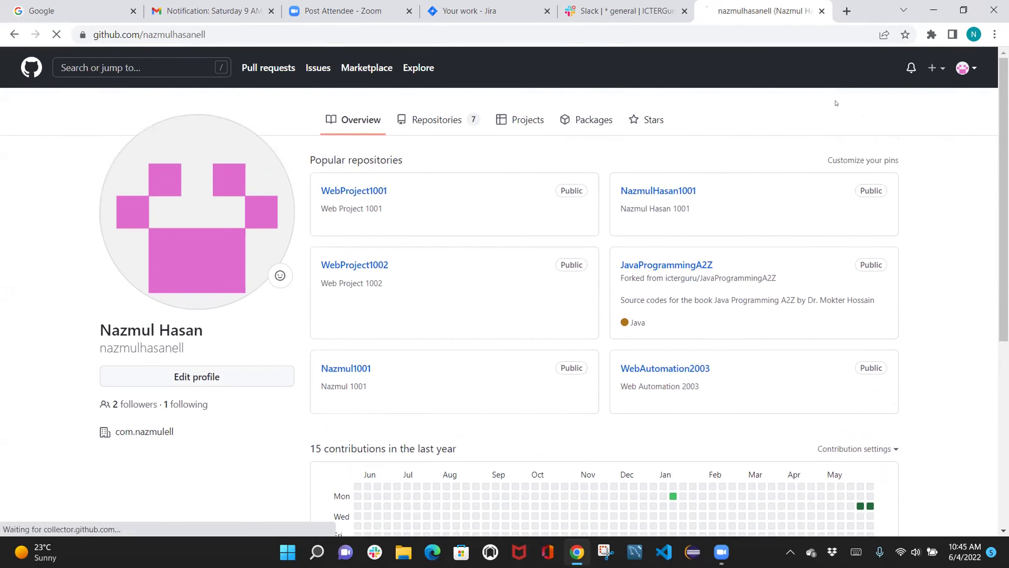
{"action": "scroll", "coordinate": [525, 169], "scroll_direction": "up", "scroll_amount": 5}
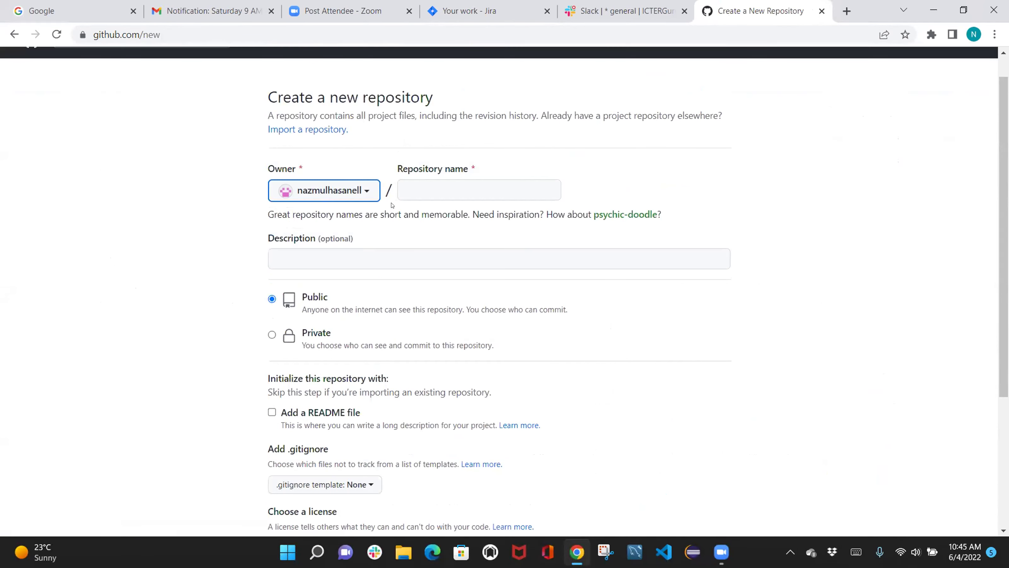
{"action": "left_click", "coordinate": [419, 182]}
{"action": "type", "text": "W"}
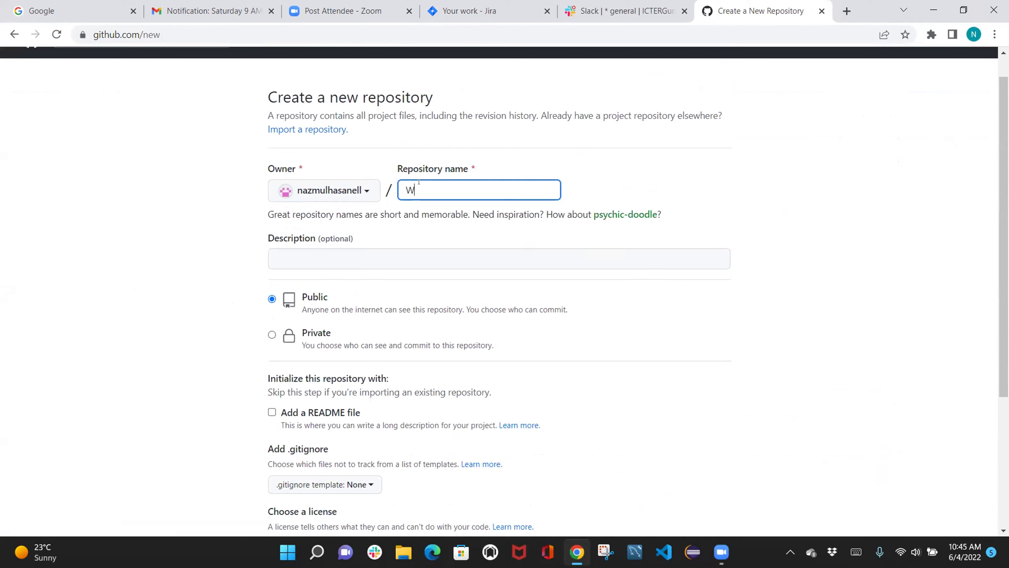
{"action": "type", "text": "ebAuto"}
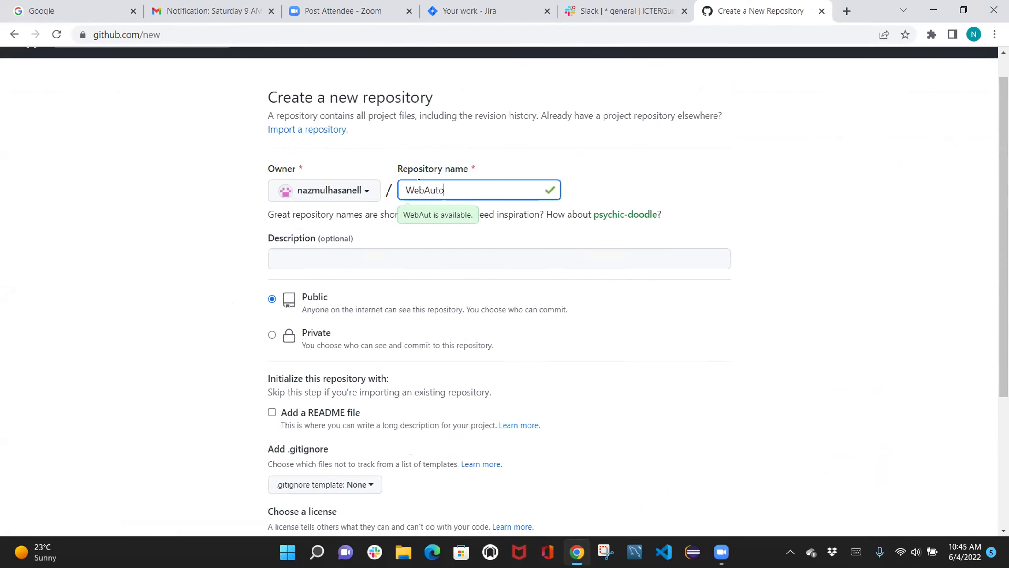
{"action": "type", "text": "mation"}
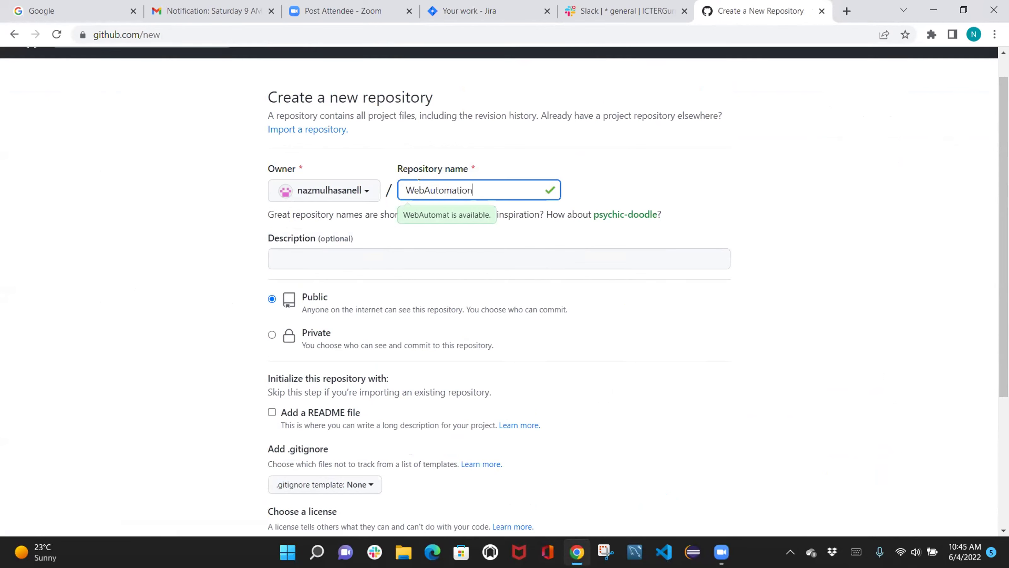
{"action": "type", "text": "2005"}
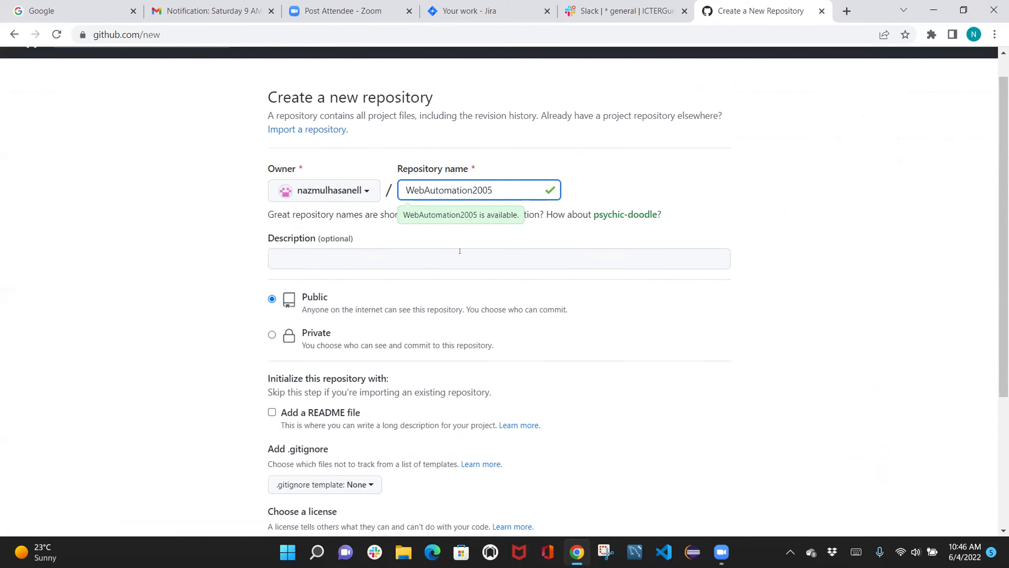
Step: Copy the repository name into the description and space it out to read "Web Automation 2005"
{"action": "left_click", "coordinate": [355, 255]}
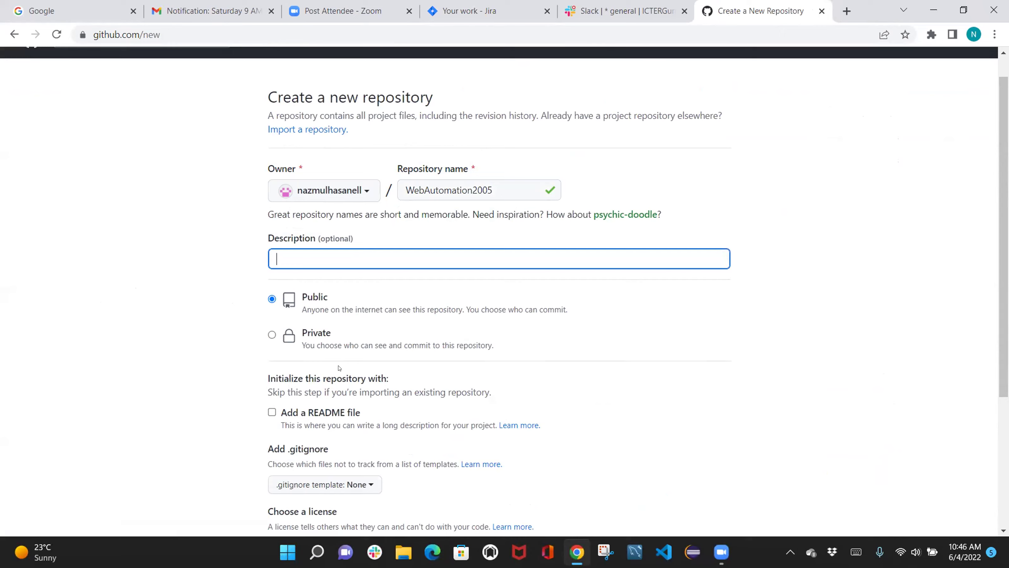
{"action": "scroll", "coordinate": [505, 439], "scroll_direction": "down", "scroll_amount": 5}
{"action": "scroll", "coordinate": [490, 424], "scroll_direction": "up", "scroll_amount": 3}
{"action": "left_click_drag", "start_coordinate": [501, 121], "coordinate": [401, 113]}
{"action": "key", "text": "ctrl+c"}
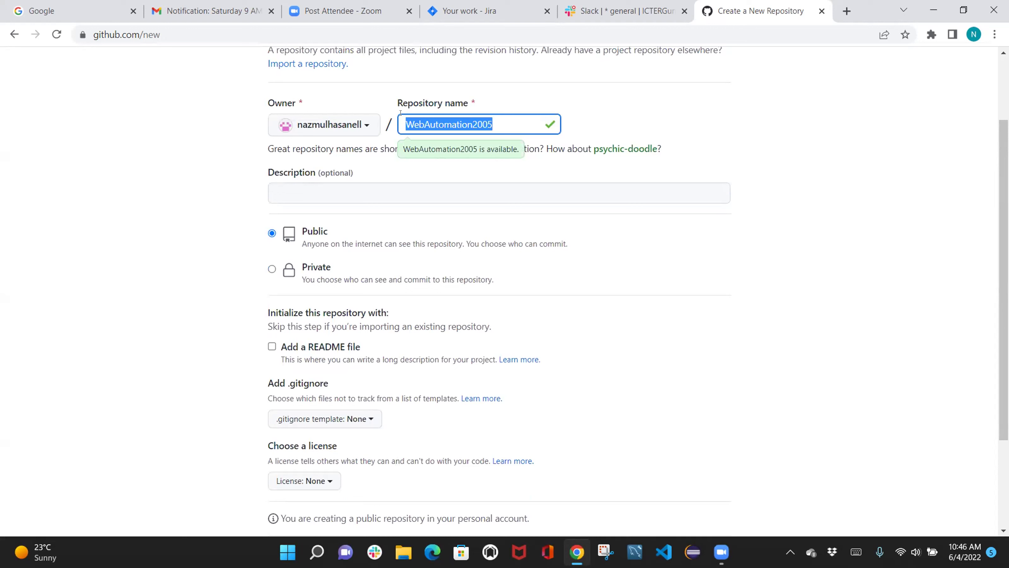
{"action": "left_click", "coordinate": [344, 190]}
{"action": "key", "text": "ctrl+v"}
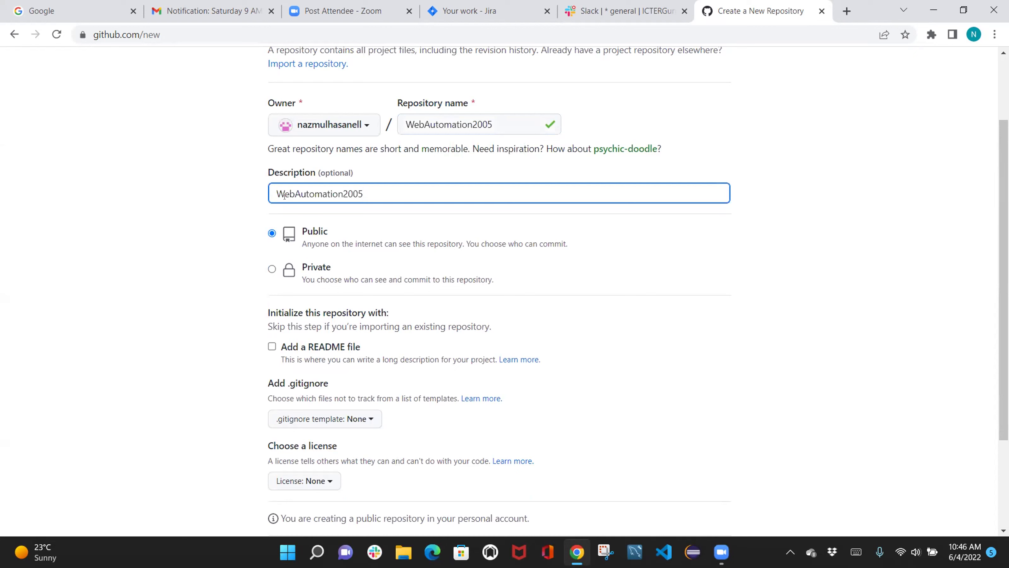
{"action": "left_click", "coordinate": [293, 192]}
{"action": "left_click", "coordinate": [344, 192]}
Step: Set the repository to initialize with a README file and the Maven .gitignore template
{"action": "scroll", "coordinate": [293, 326], "scroll_direction": "down", "scroll_amount": 3}
{"action": "left_click", "coordinate": [272, 215]}
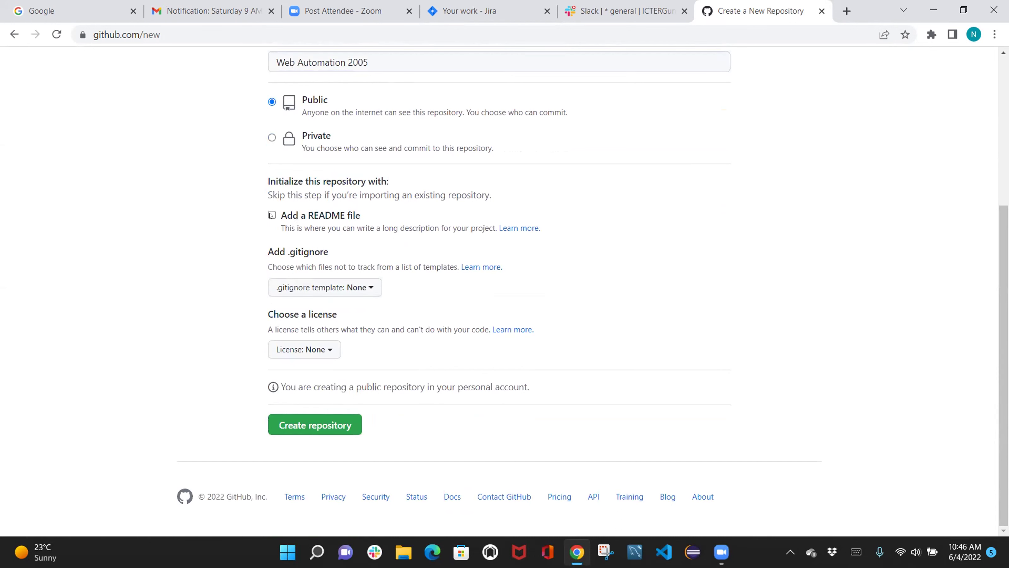
{"action": "left_click", "coordinate": [371, 287]}
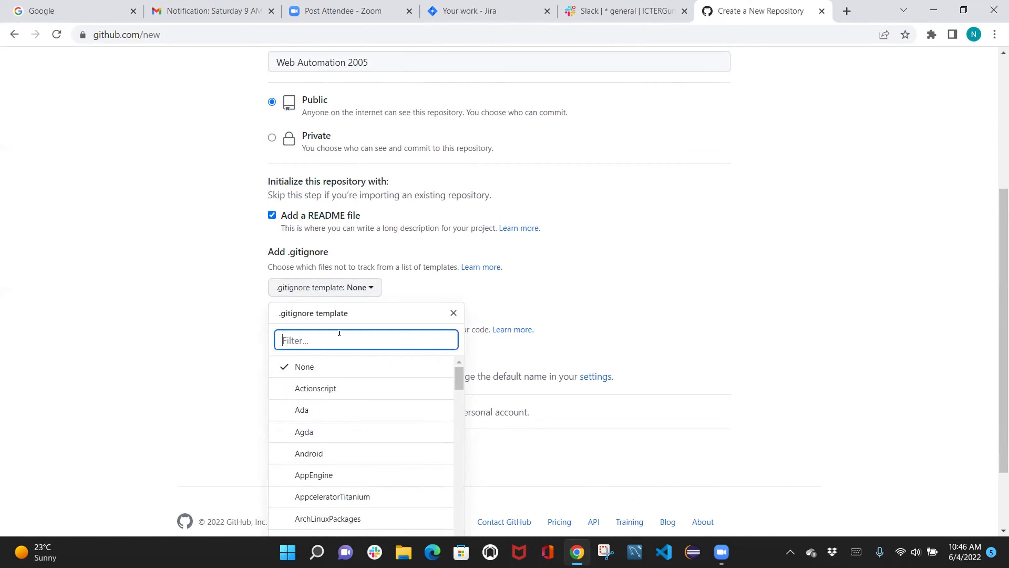
{"action": "type", "text": "Maven"}
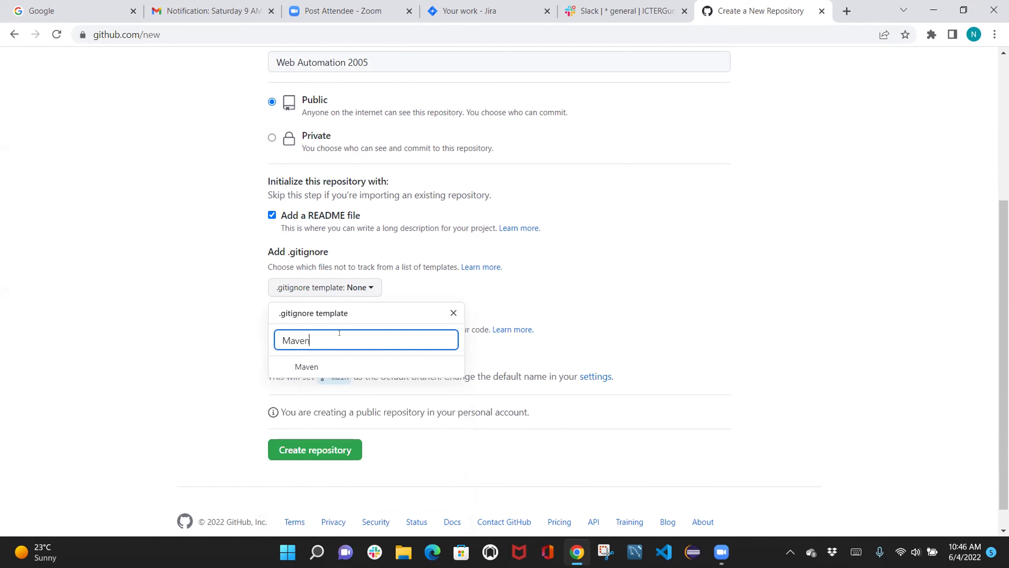
{"action": "left_click", "coordinate": [296, 367]}
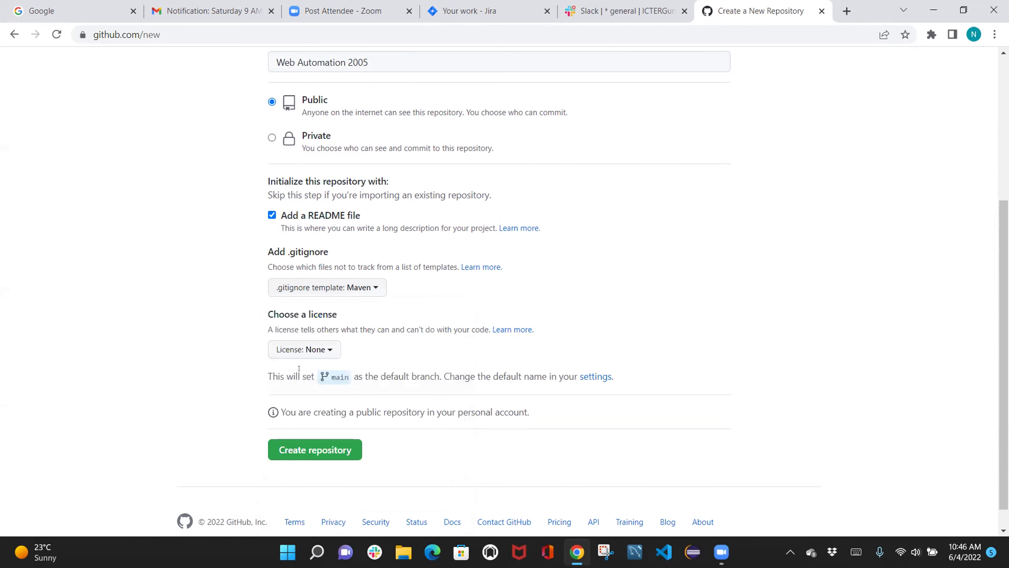
Step: Choose the MIT License and create the public repository
{"action": "scroll", "coordinate": [341, 385], "scroll_direction": "down", "scroll_amount": 1}
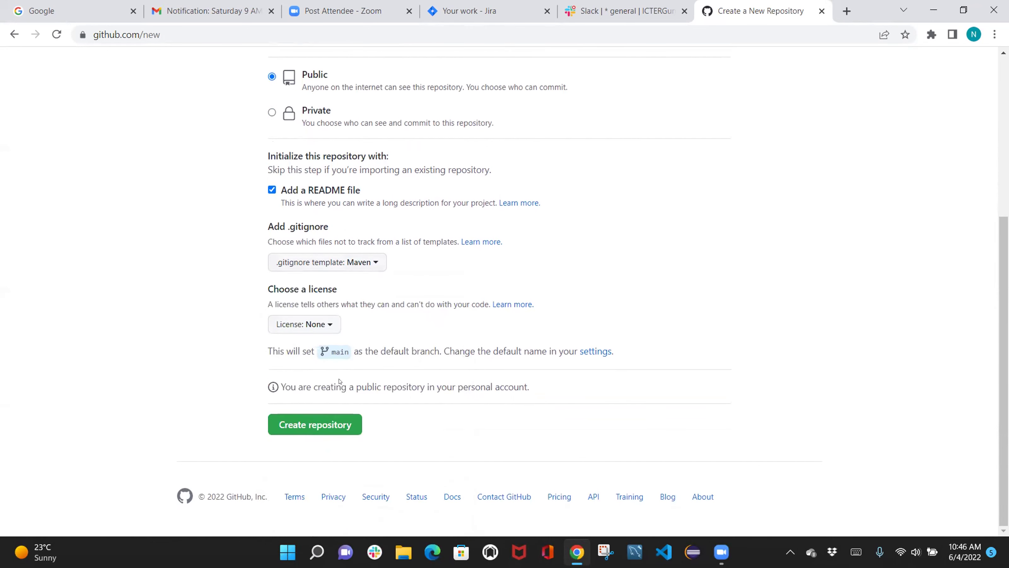
{"action": "left_click", "coordinate": [327, 325]}
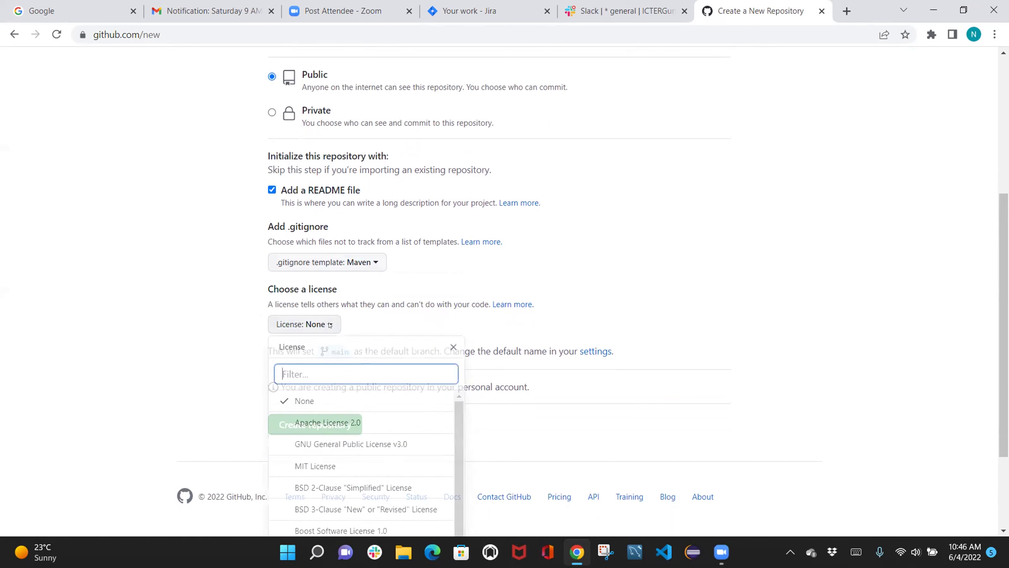
{"action": "left_click", "coordinate": [313, 468]}
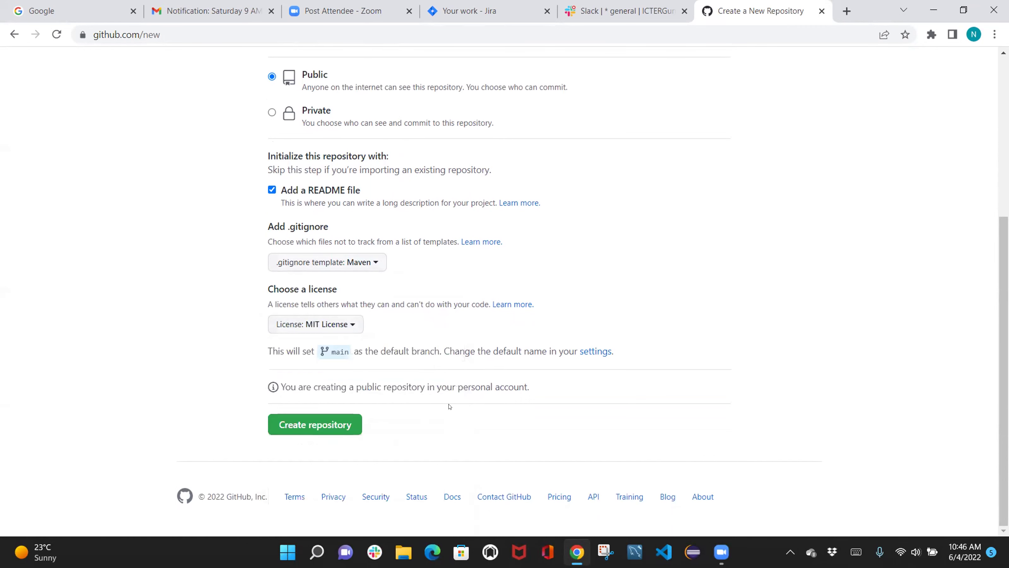
{"action": "left_click", "coordinate": [322, 424]}
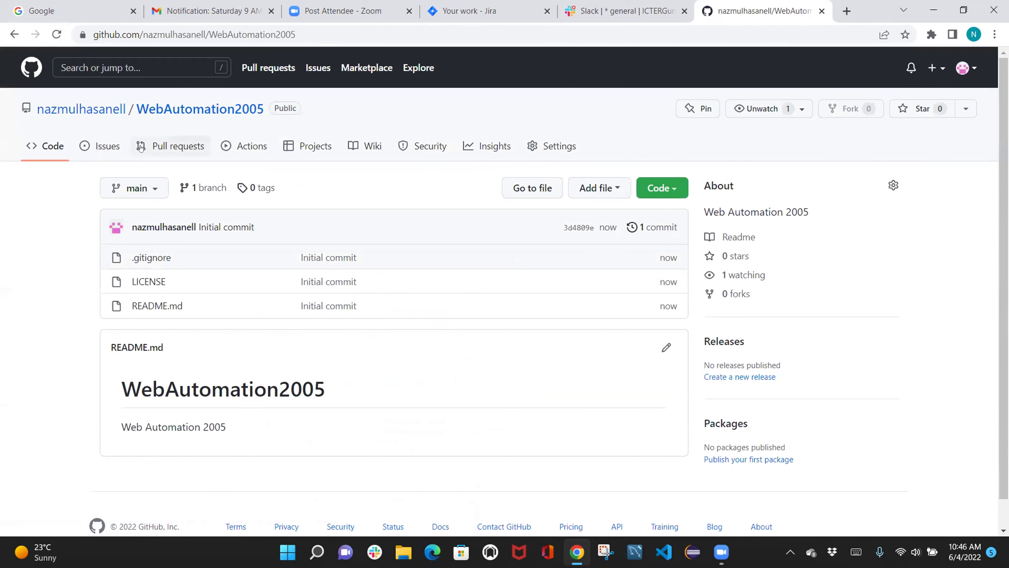
Step: Copy the new repository's HTTPS clone URL and minimize the browser
{"action": "left_click", "coordinate": [676, 184]}
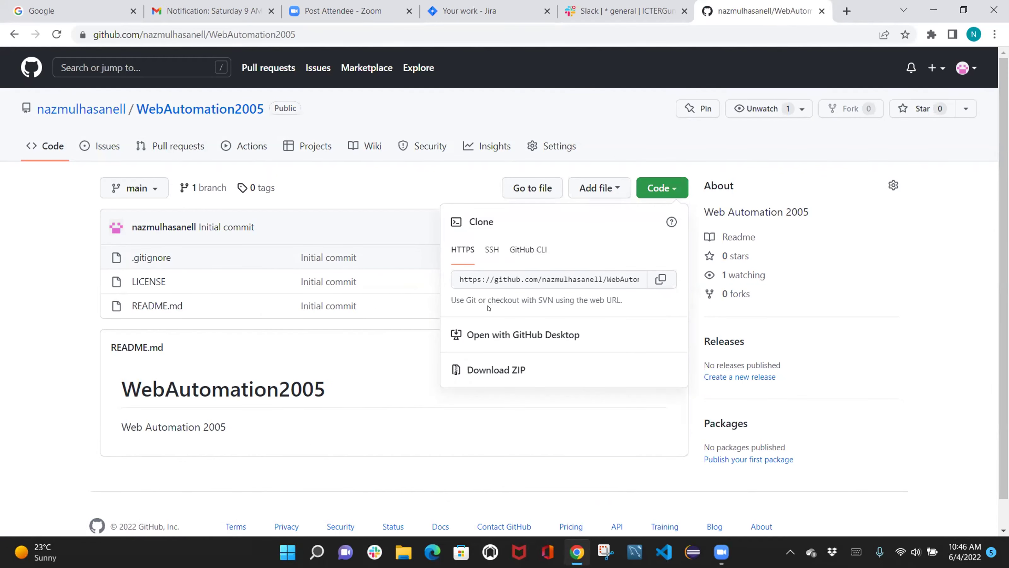
{"action": "left_click", "coordinate": [661, 279]}
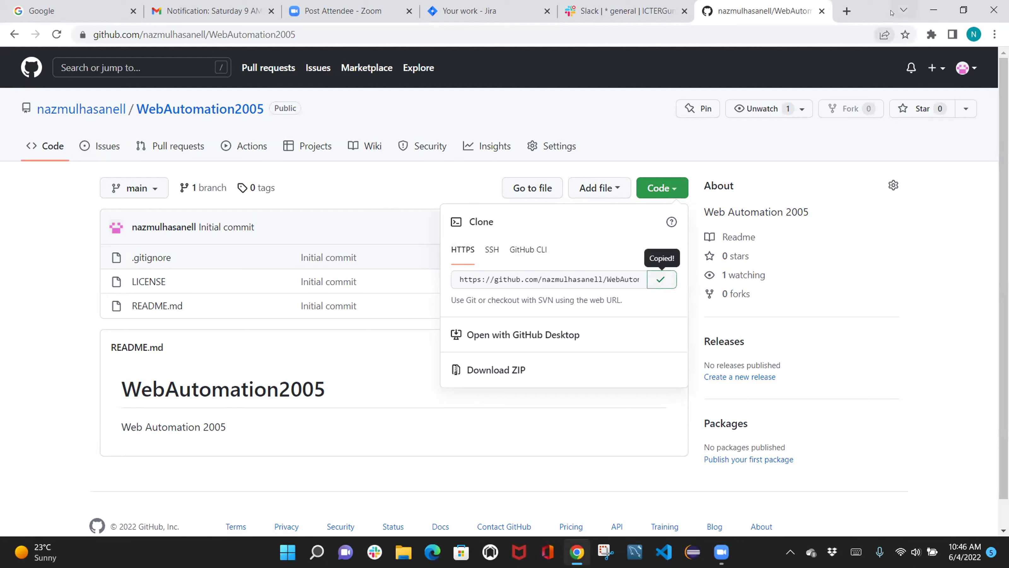
{"action": "left_click", "coordinate": [935, 11]}
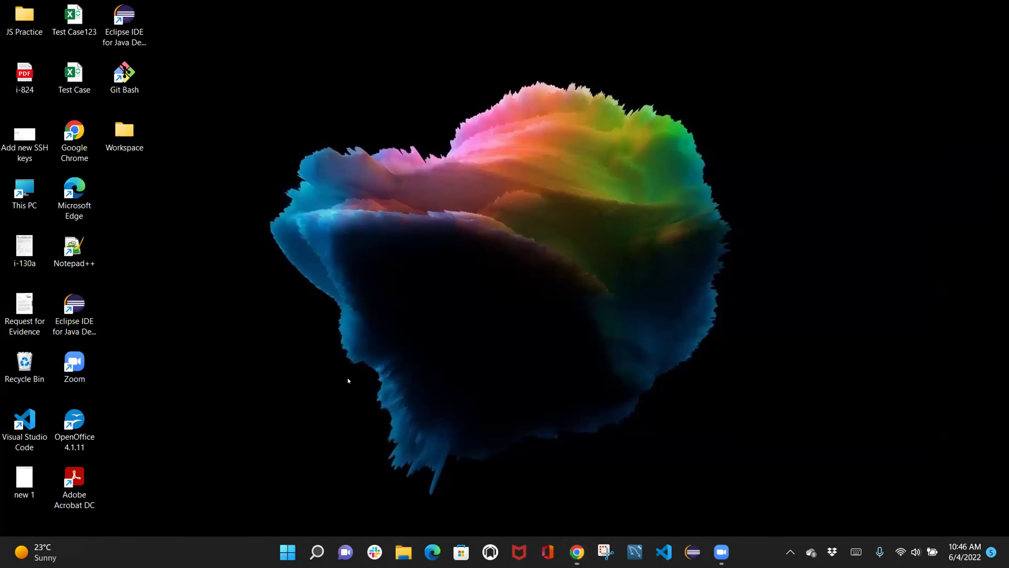
Step: Switch to File Explorer and open the Workspace folder on the desktop
{"action": "left_click", "coordinate": [398, 547]}
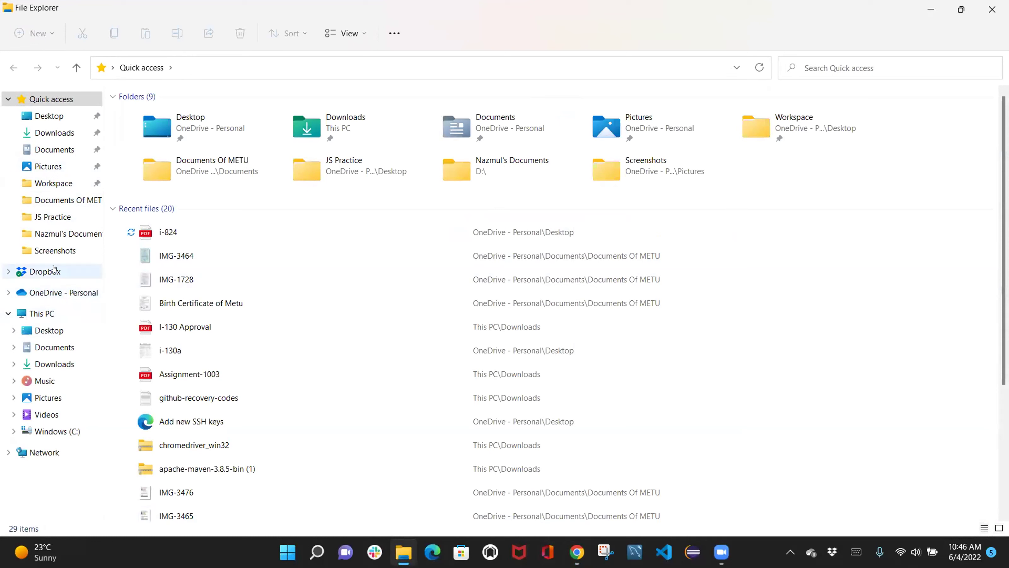
{"action": "key", "text": "w"}
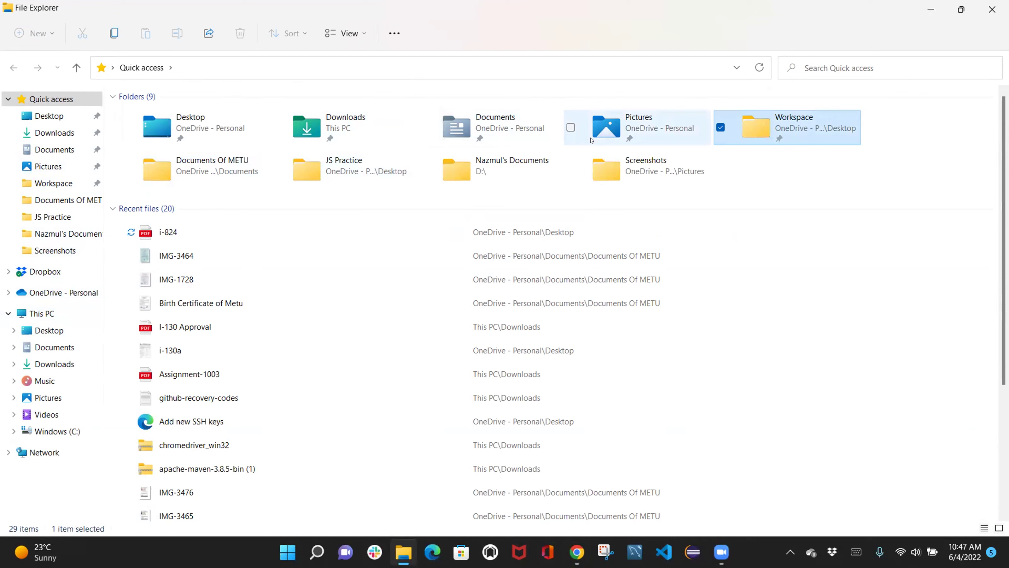
{"action": "double_click", "coordinate": [761, 128]}
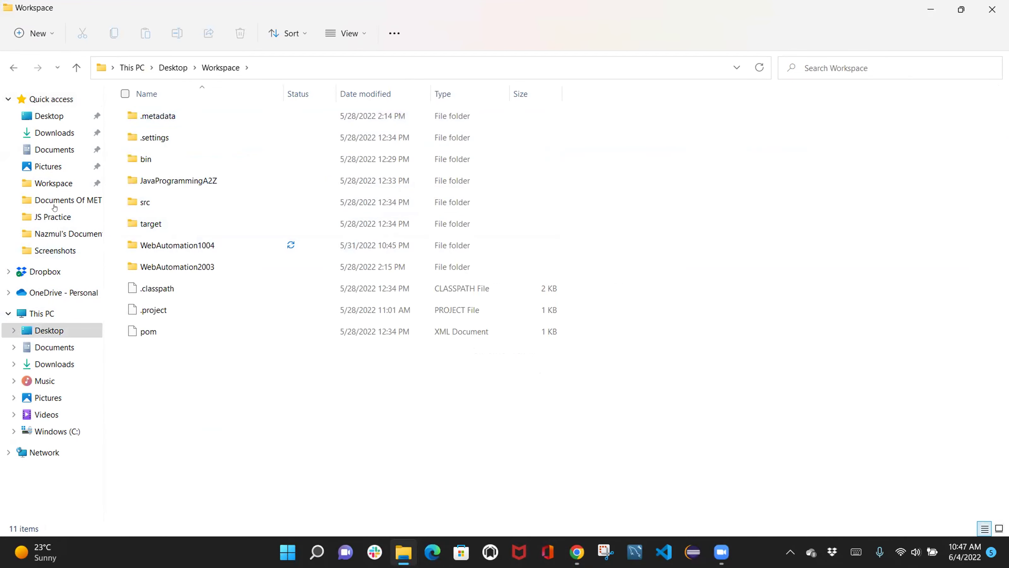
{"action": "left_click", "coordinate": [47, 149]}
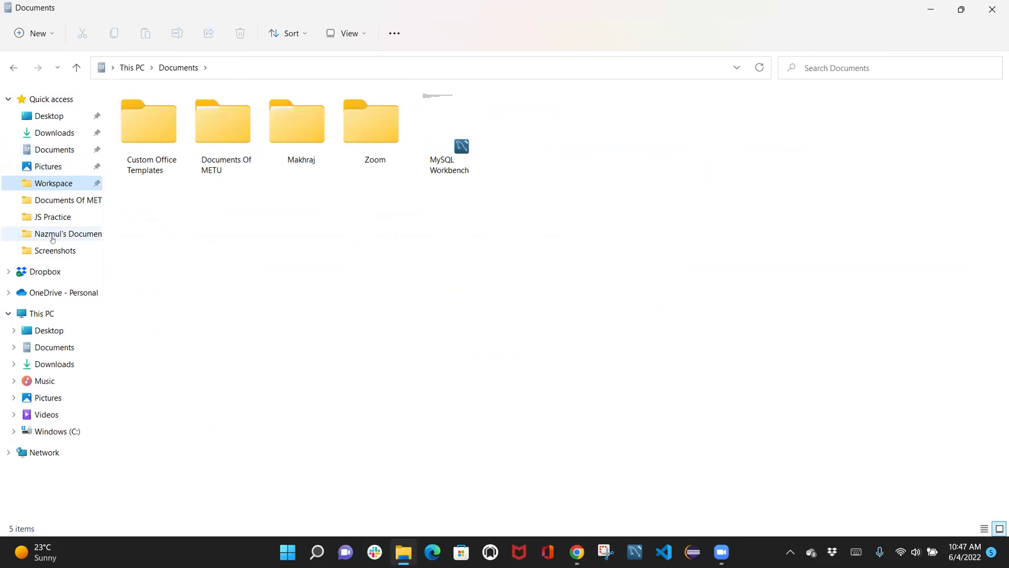
{"action": "left_click", "coordinate": [52, 182]}
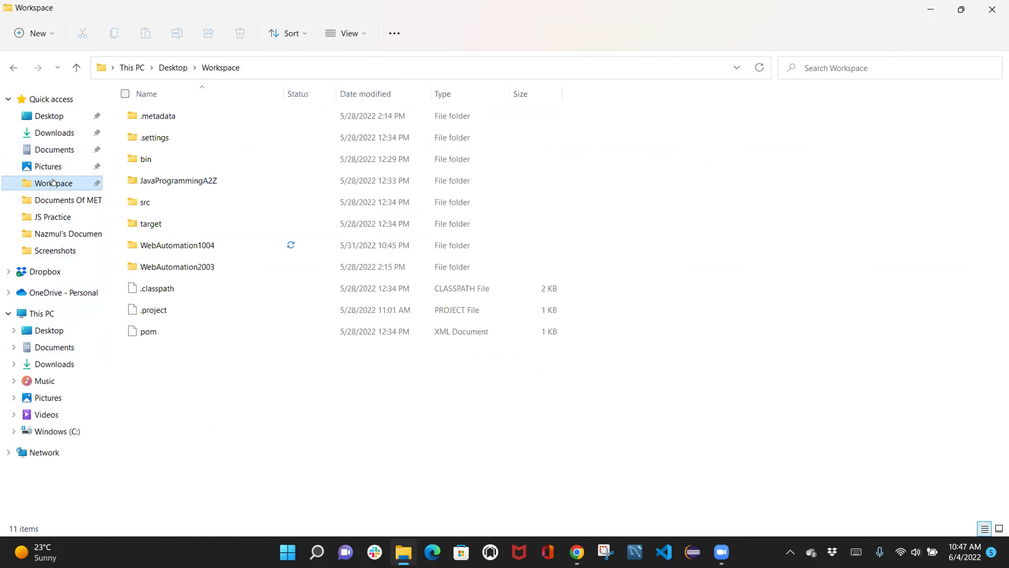
Step: Open a command prompt in the Workspace folder by running cmd from its path
{"action": "left_click", "coordinate": [248, 66]}
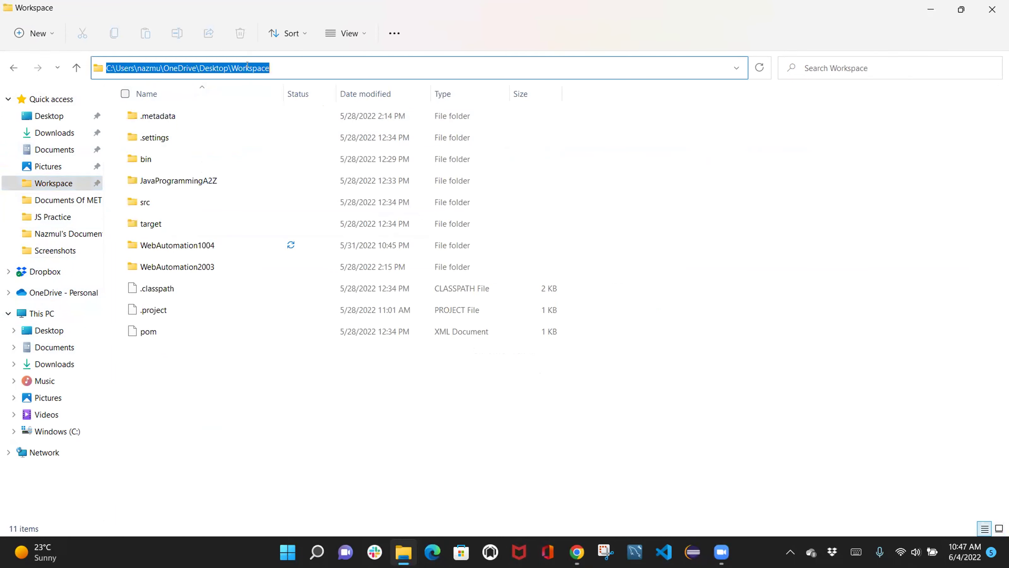
{"action": "type", "text": "cm"}
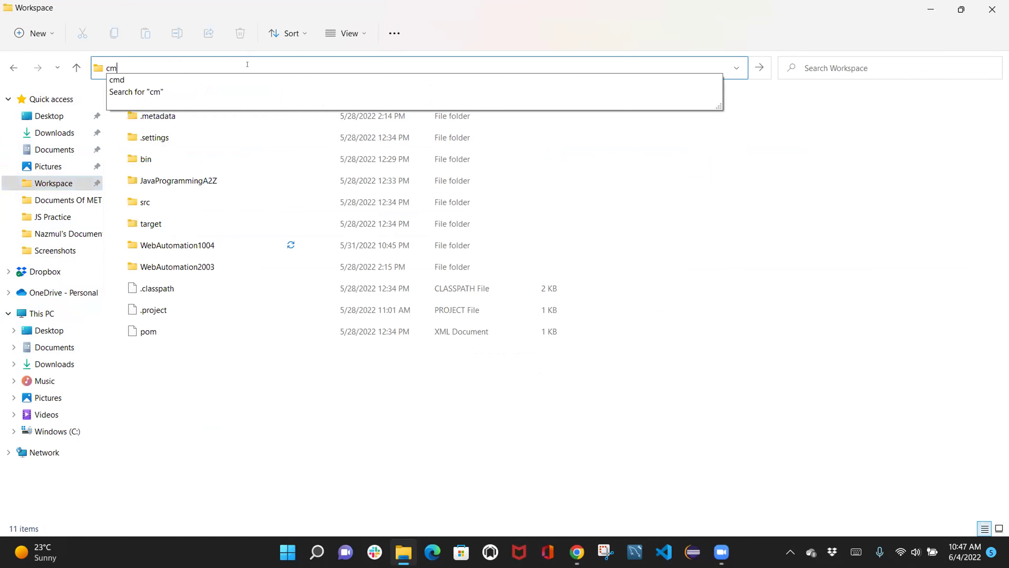
{"action": "type", "text": "d"}
{"action": "key", "text": "Return"}
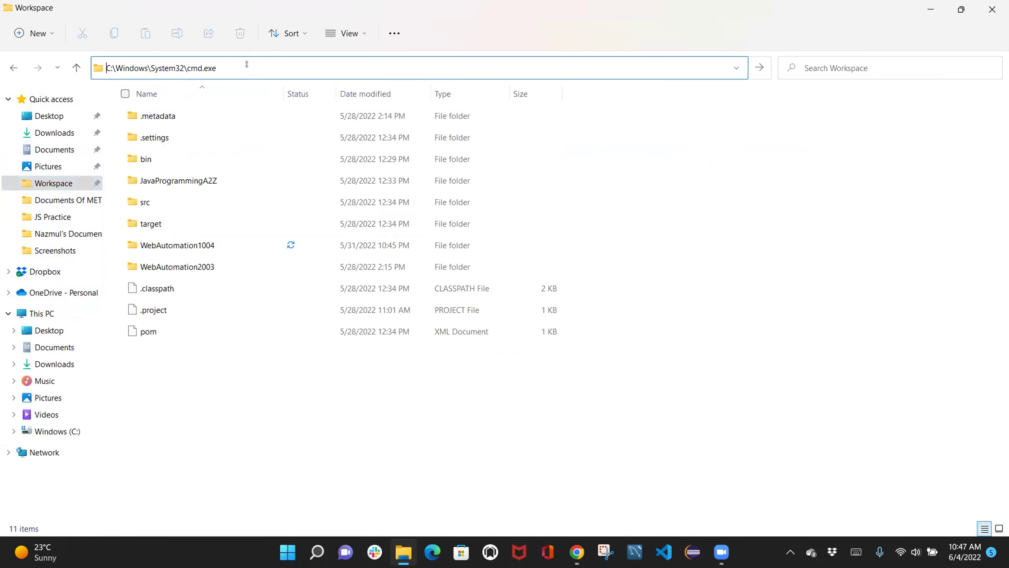
Step: Clone the WebAutomation2005 repository into the Workspace folder with git clone and the copied HTTPS URL
{"action": "left_click", "coordinate": [290, 125]}
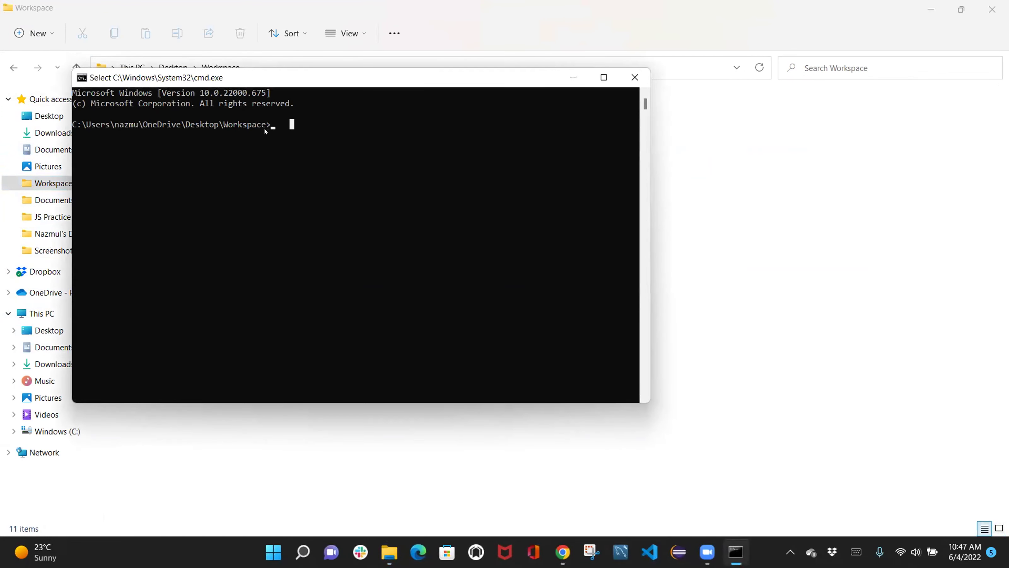
{"action": "type", "text": "git"}
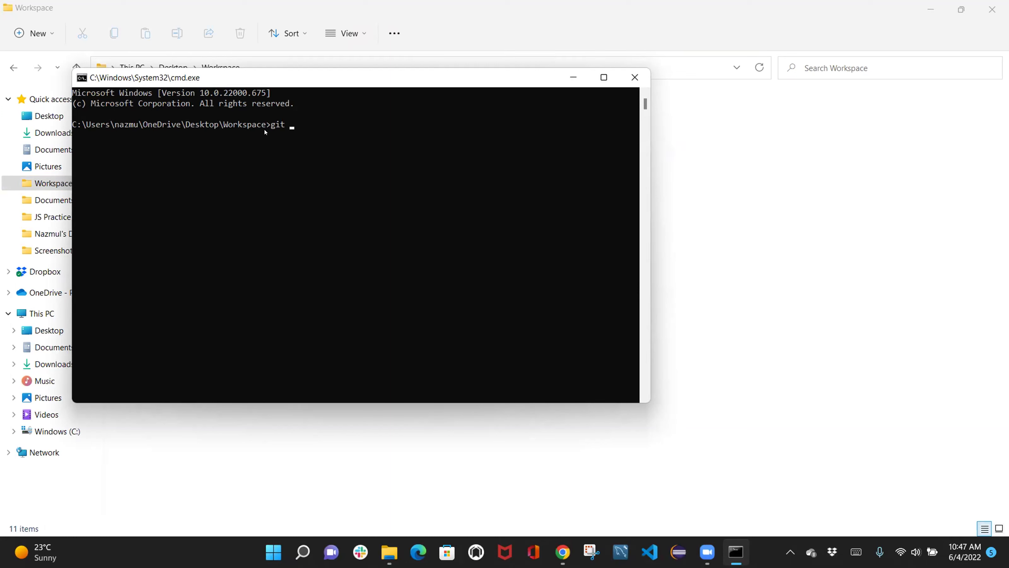
{"action": "type", "text": "lone"}
{"action": "key", "text": "ctrl+v"}
{"action": "key", "text": "Return"}
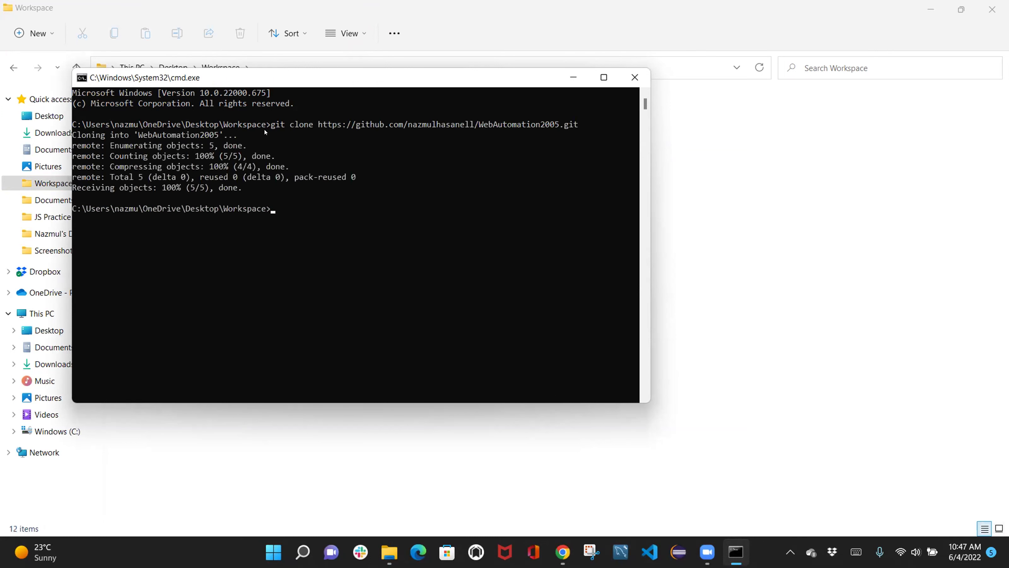
Step: Minimize the command prompt, check the Workspace folder for the cloned WebAutomation2005 folder, and bring the command prompt back
{"action": "left_click", "coordinate": [573, 77]}
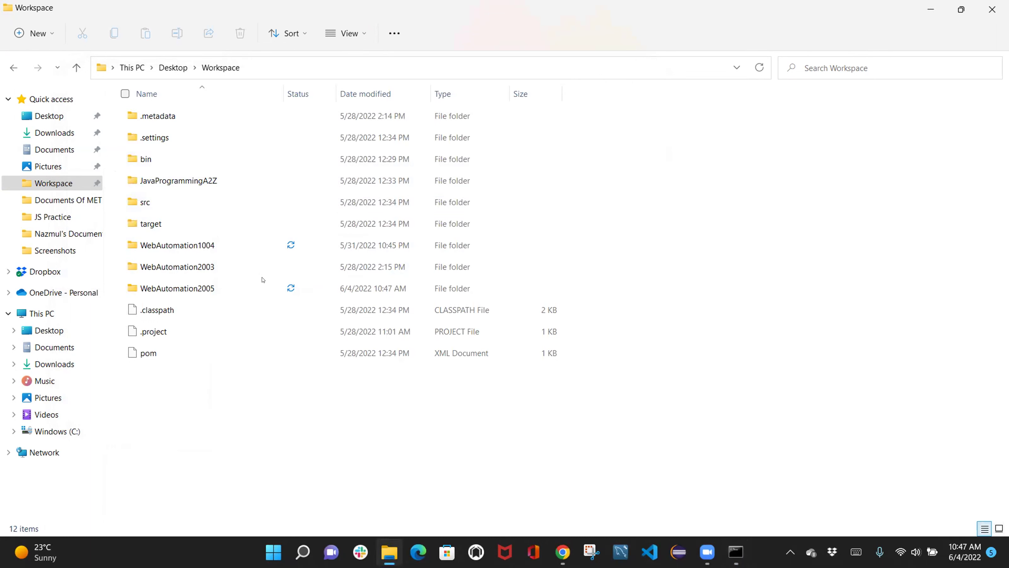
{"action": "left_click", "coordinate": [230, 289]}
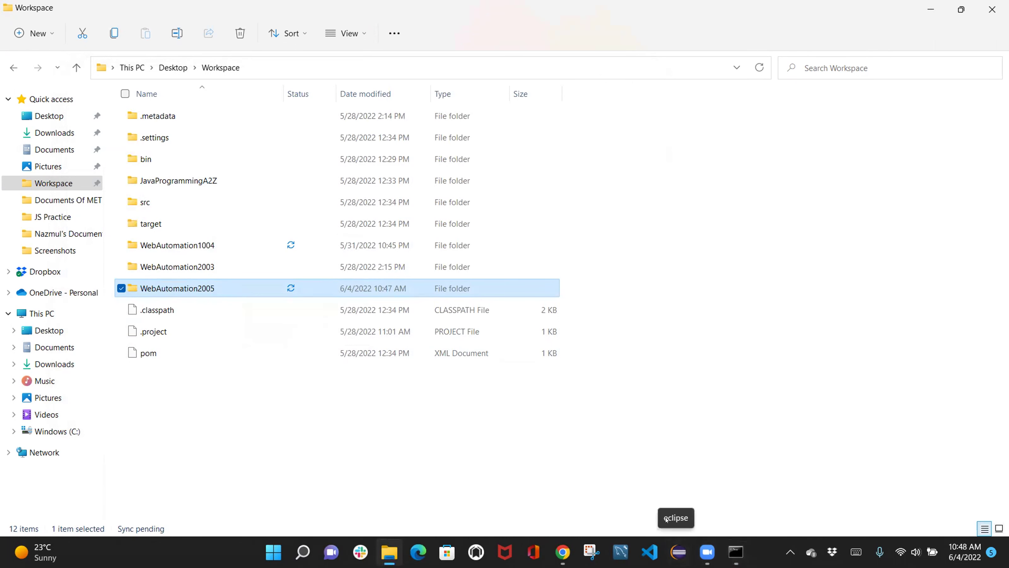
{"action": "mouse_move", "coordinate": [700, 543]}
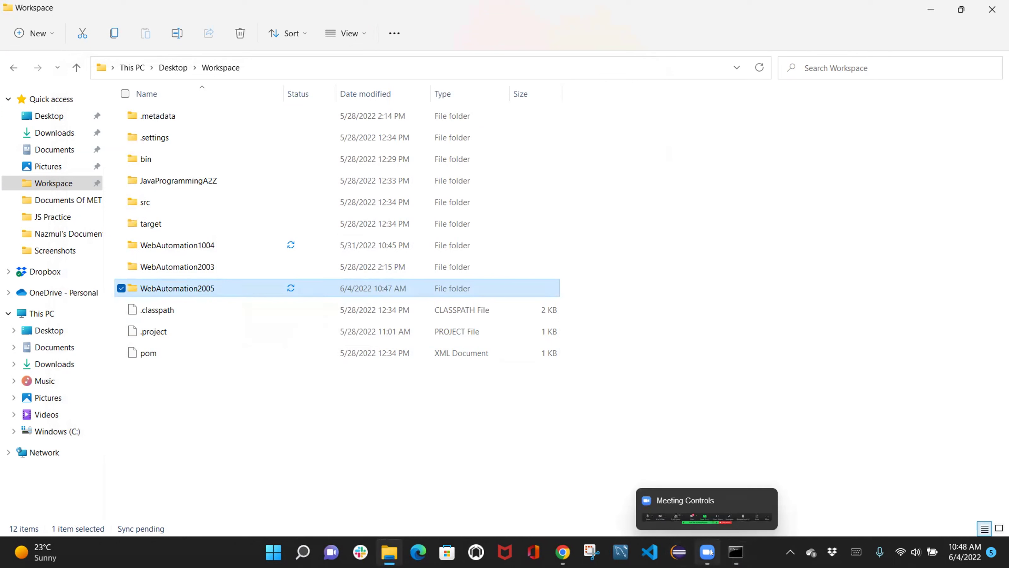
{"action": "left_click", "coordinate": [735, 553]}
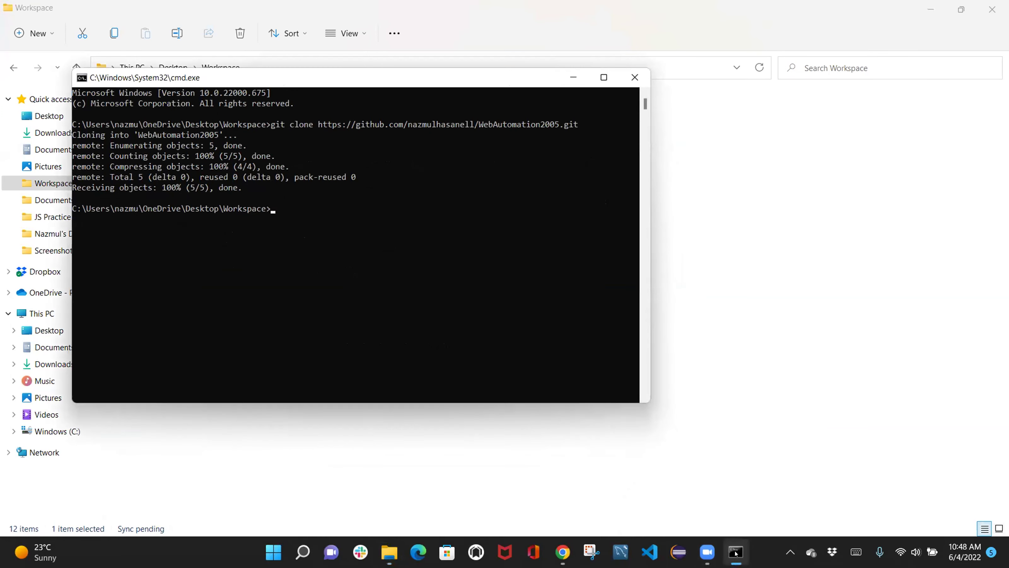
Step: Switch to Eclipse and start a new project with the Maven Project wizard
{"action": "left_click", "coordinate": [675, 552]}
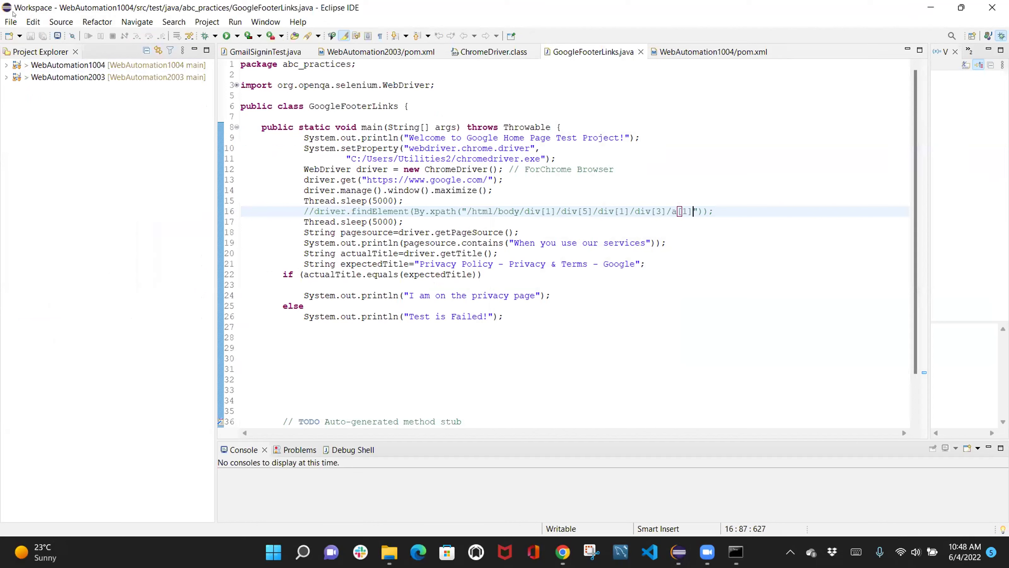
{"action": "left_click", "coordinate": [11, 22]}
{"action": "left_click", "coordinate": [304, 347]}
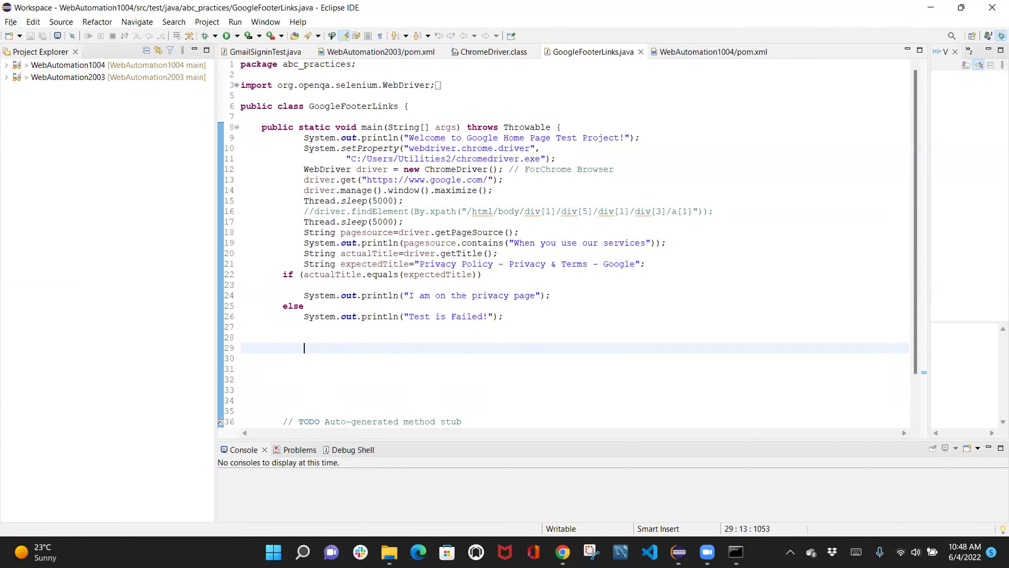
{"action": "left_click", "coordinate": [10, 22]}
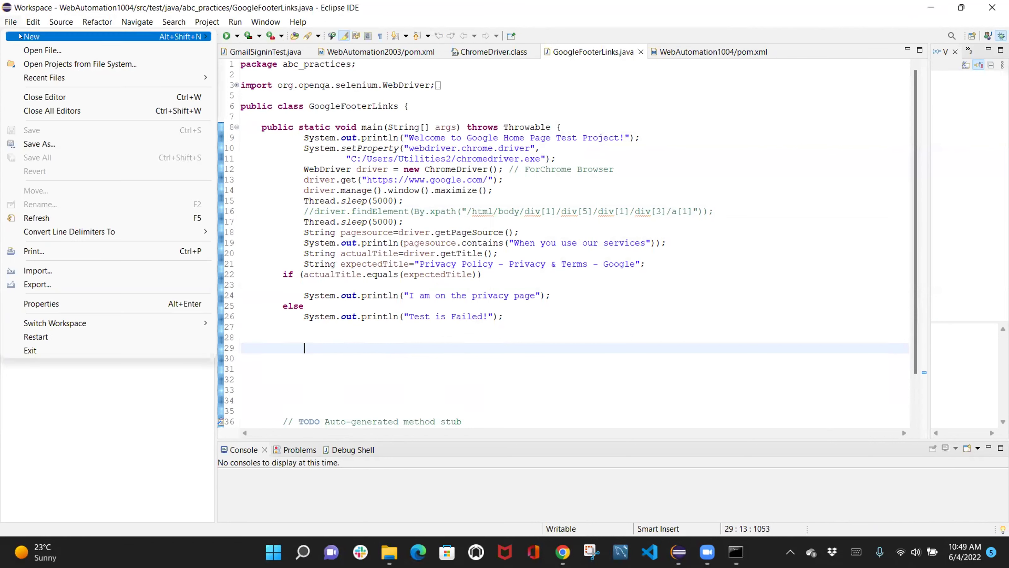
{"action": "mouse_move", "coordinate": [20, 36]}
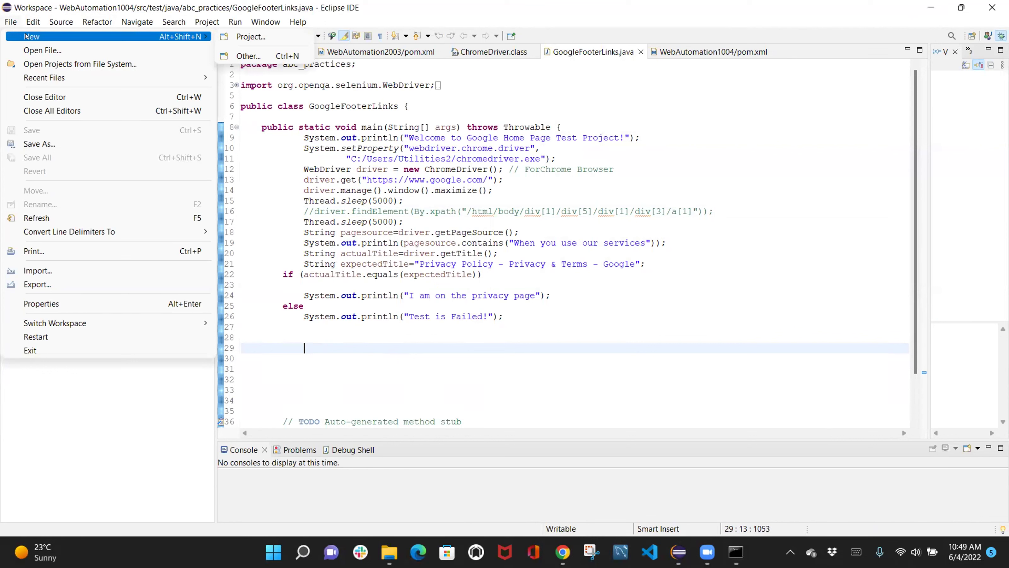
{"action": "left_click", "coordinate": [253, 55]}
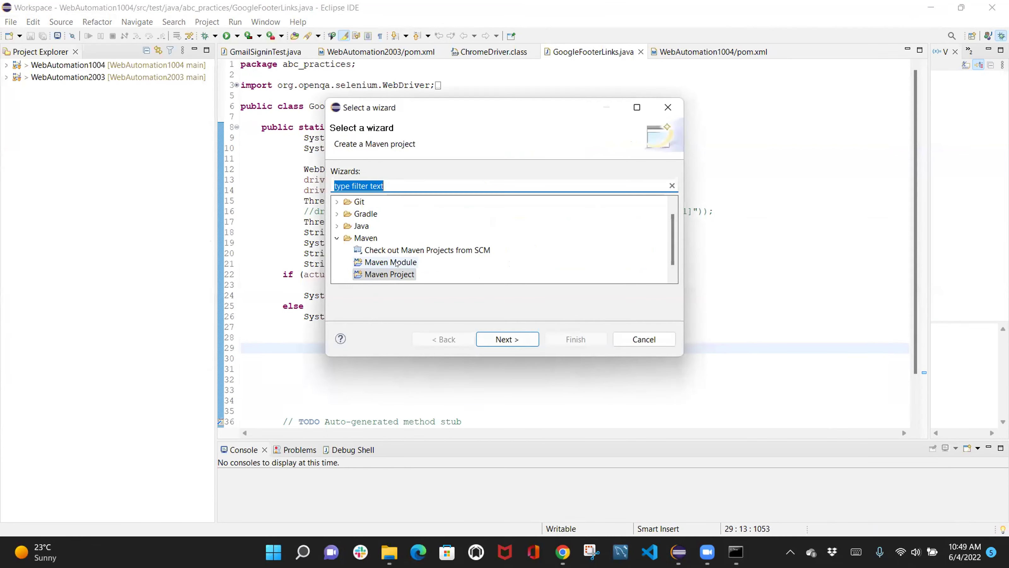
{"action": "double_click", "coordinate": [384, 274]}
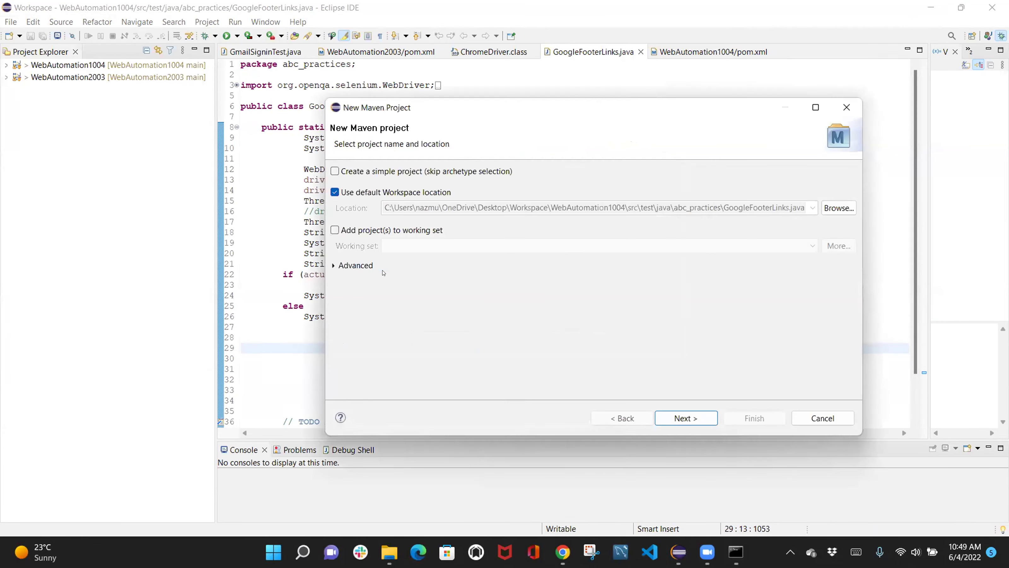
Step: Make it a simple project that skips archetype selection, keep the default workspace location, and continue to the artifact settings
{"action": "left_click", "coordinate": [622, 418]}
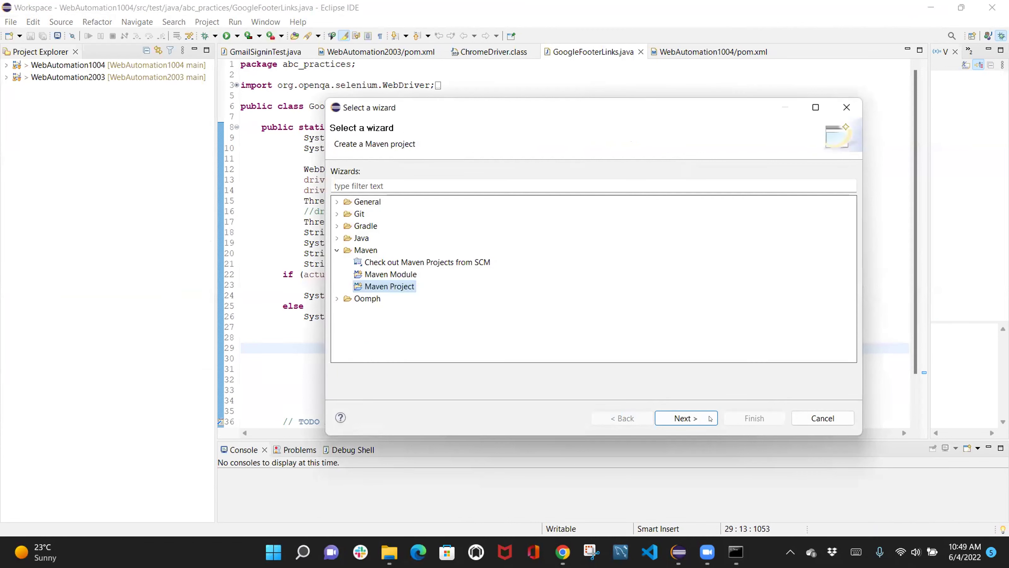
{"action": "left_click", "coordinate": [710, 418]}
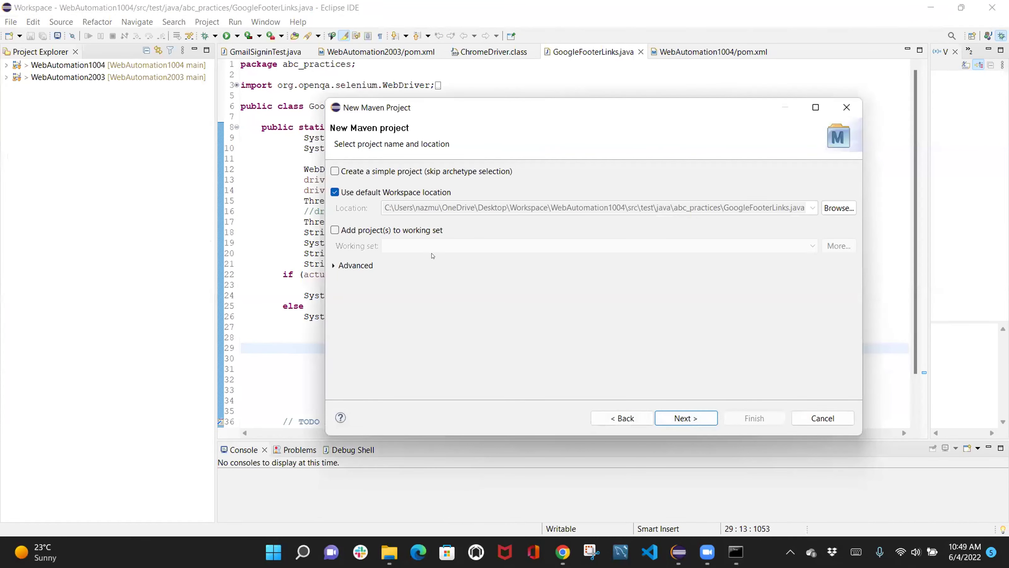
{"action": "left_click", "coordinate": [340, 172]}
{"action": "left_click", "coordinate": [626, 417]}
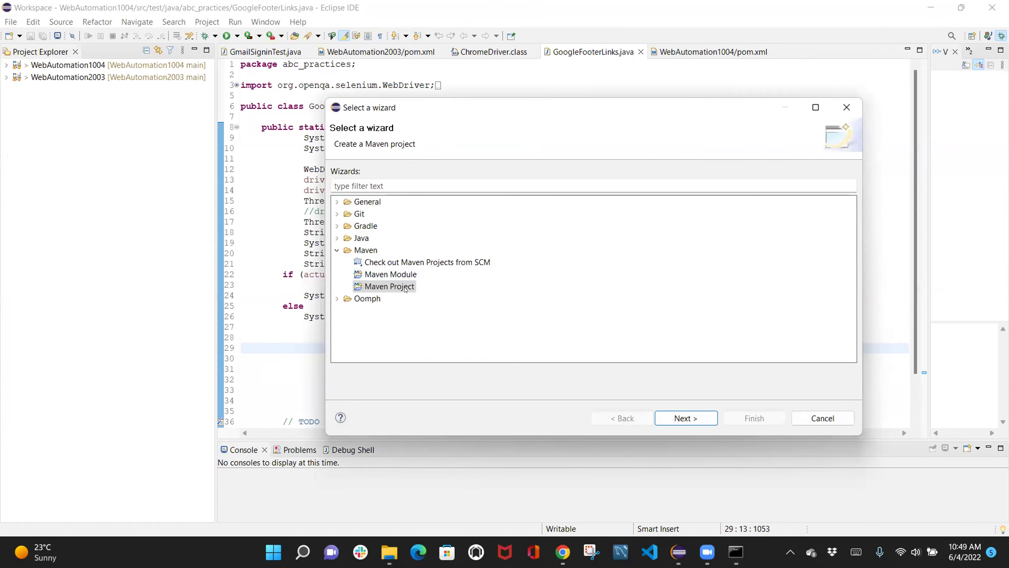
{"action": "left_click", "coordinate": [693, 418]}
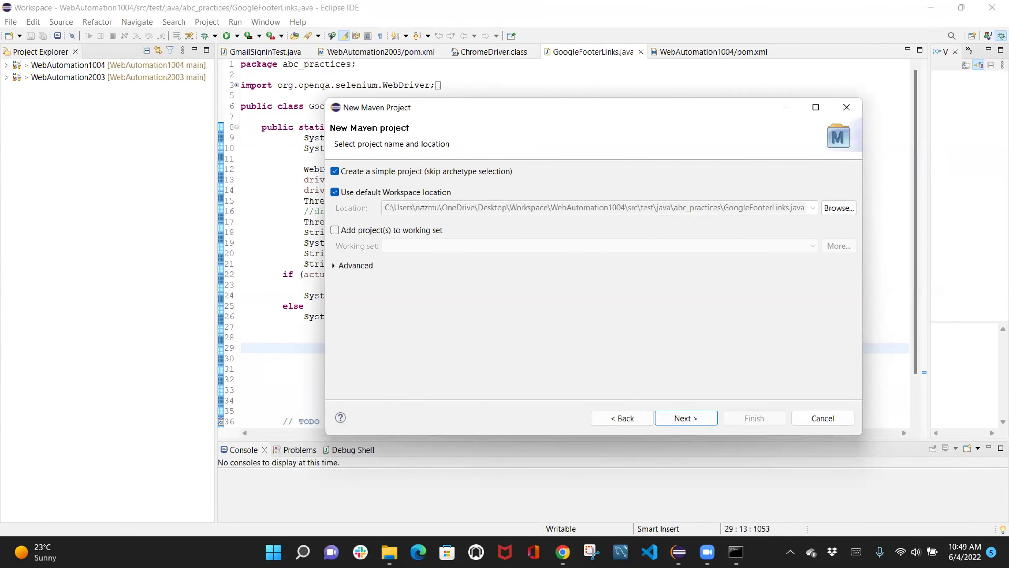
{"action": "left_click", "coordinate": [683, 418]}
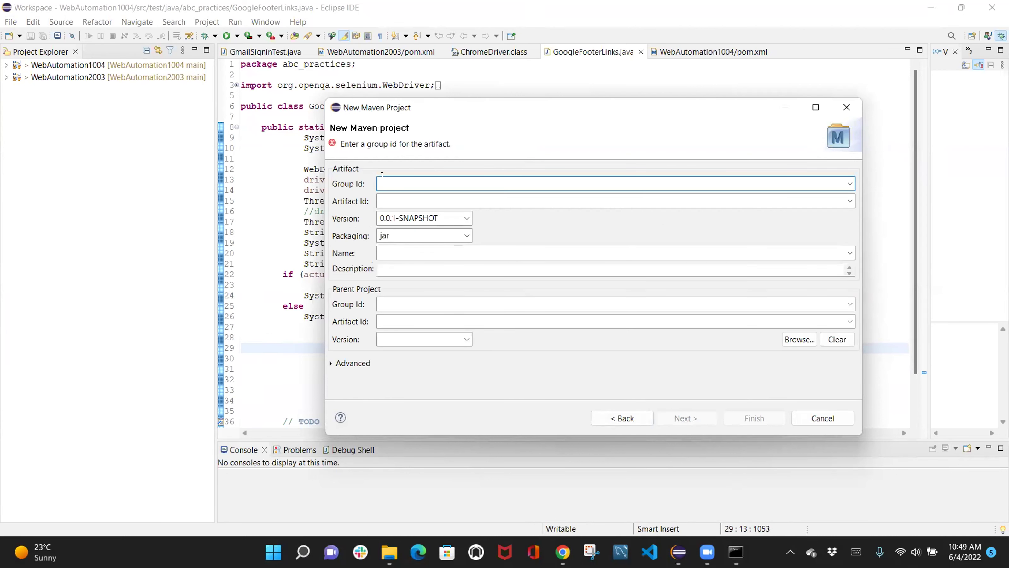
Step: Enter the group ID made of com. and the owner's name, and set the artifact ID to WebAutomation2005
{"action": "type", "text": "com.nazmul"}
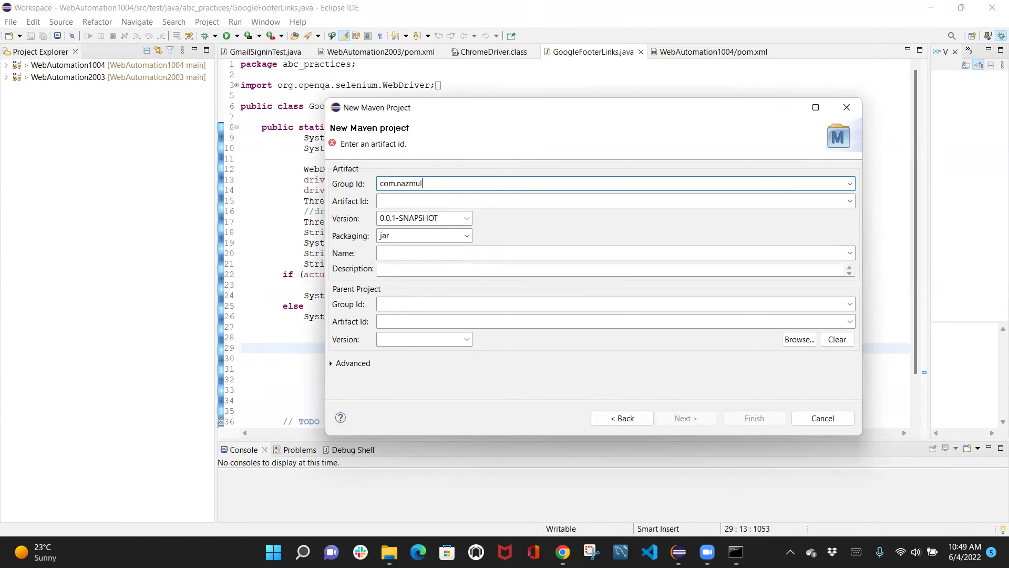
{"action": "type", "text": "ell"}
{"action": "left_click", "coordinate": [402, 204]}
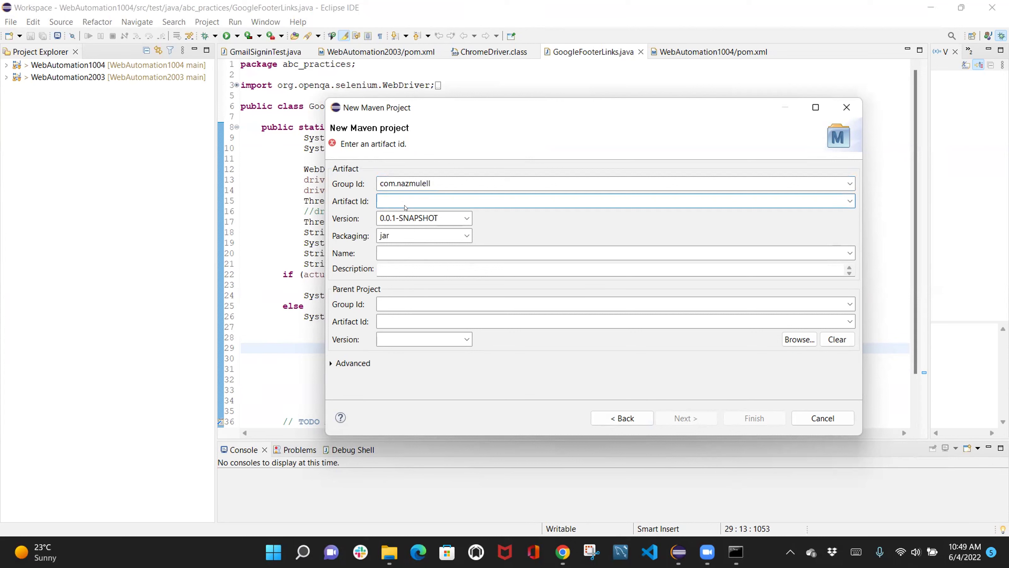
{"action": "type", "text": "Web"}
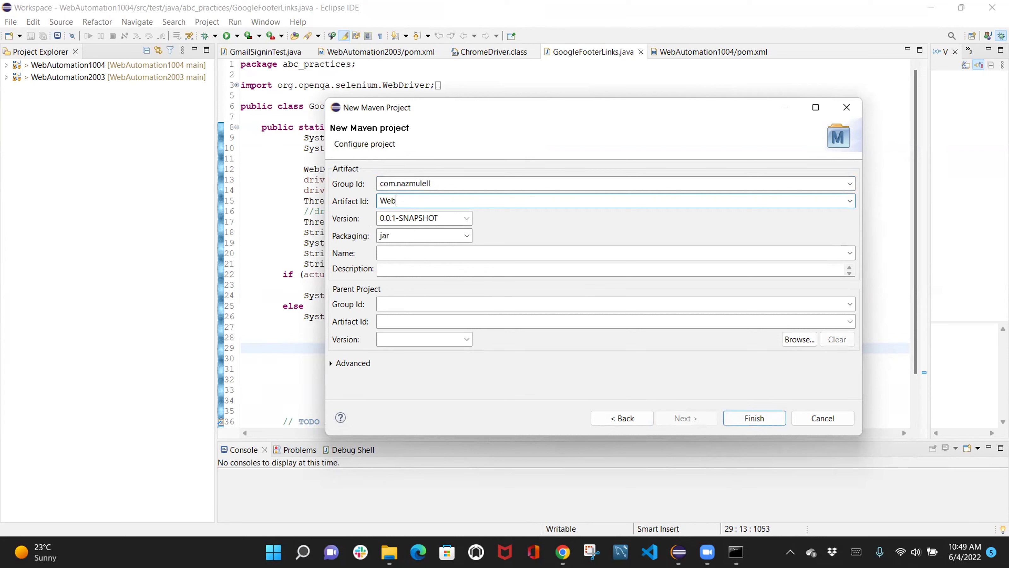
{"action": "type", "text": "Automation2005"}
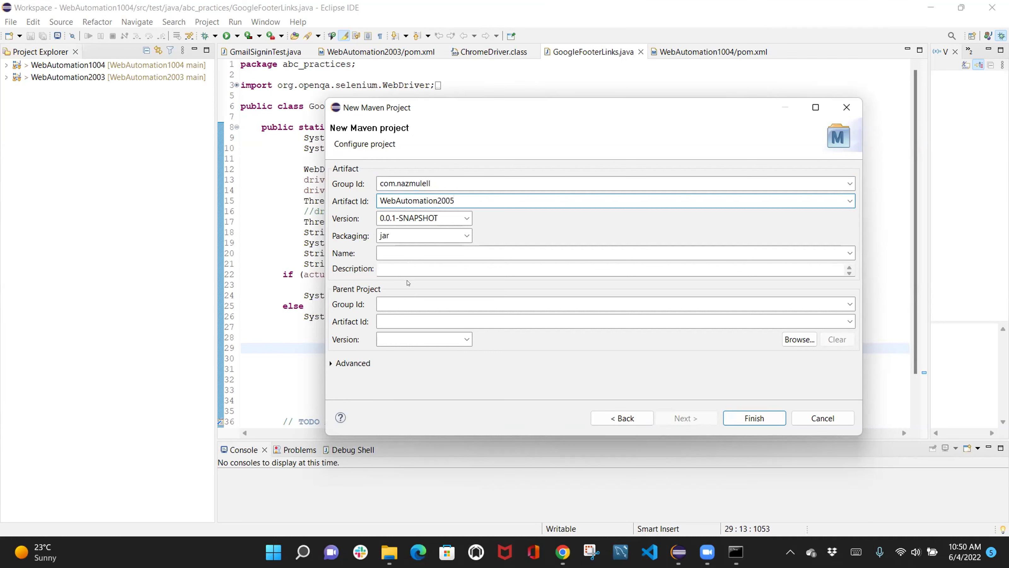
Step: Copy the artifact ID WebAutomation2005 into the project's name and description, and finish creating the Maven project
{"action": "left_click", "coordinate": [402, 253]}
{"action": "left_click_drag", "start_coordinate": [380, 200], "coordinate": [459, 192]}
{"action": "key", "text": "ctrl+c"}
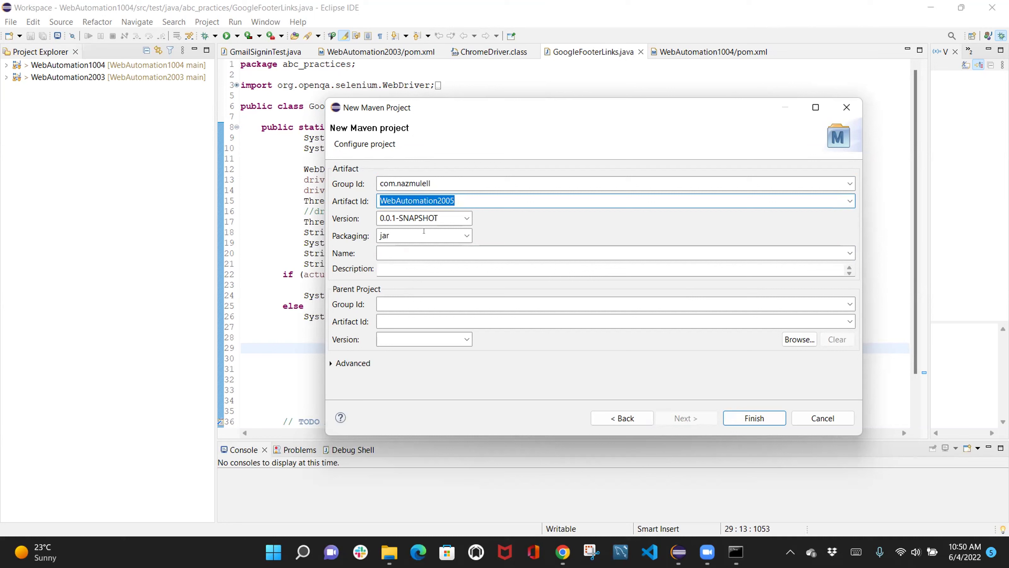
{"action": "left_click", "coordinate": [409, 247]}
{"action": "key", "text": "ctrl+v"}
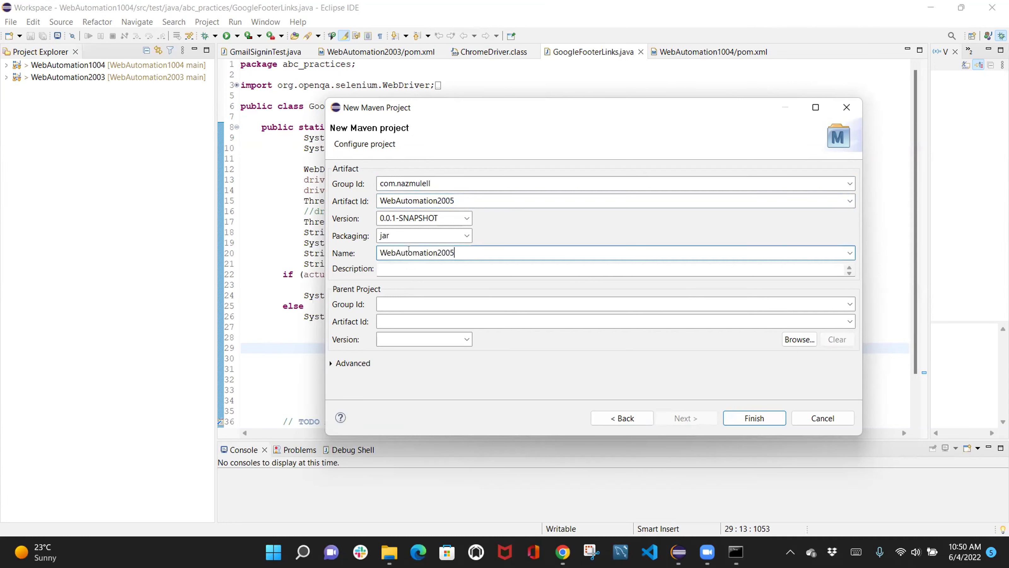
{"action": "left_click", "coordinate": [392, 252]}
{"action": "key", "text": "BackSpace"}
{"action": "left_click", "coordinate": [392, 267]}
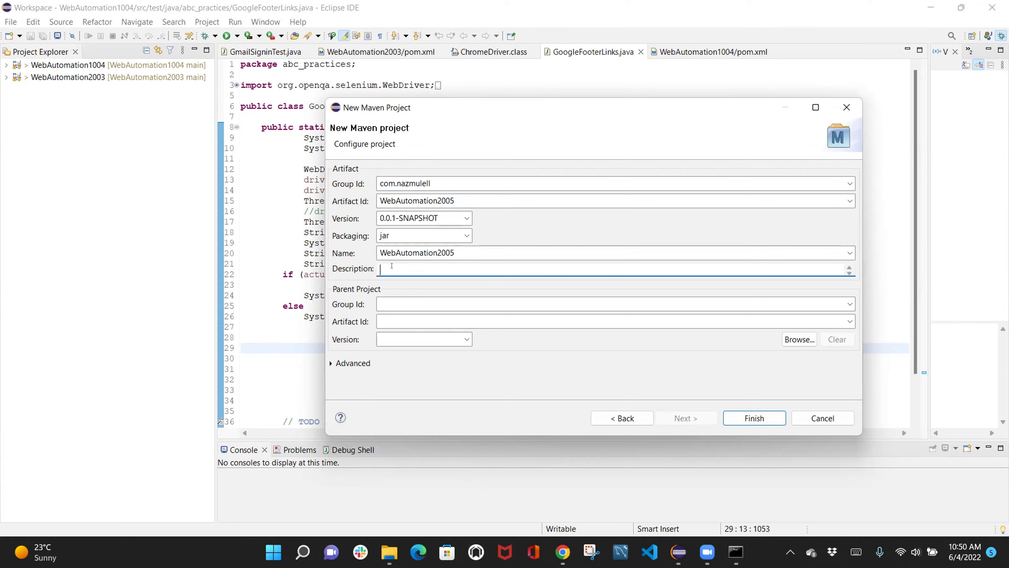
{"action": "key", "text": "ctrl+v"}
{"action": "left_click", "coordinate": [403, 319]}
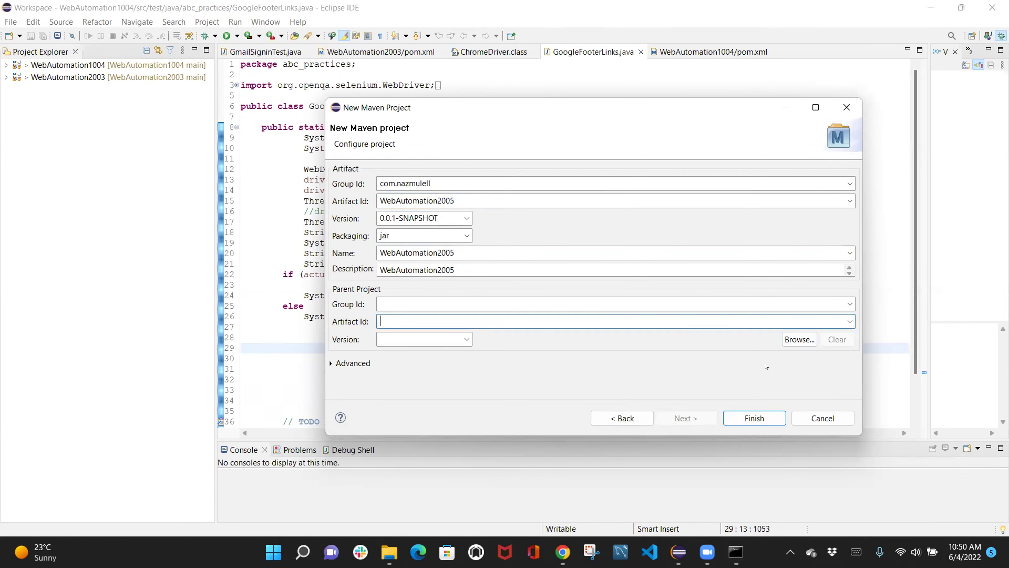
{"action": "left_click", "coordinate": [745, 417]}
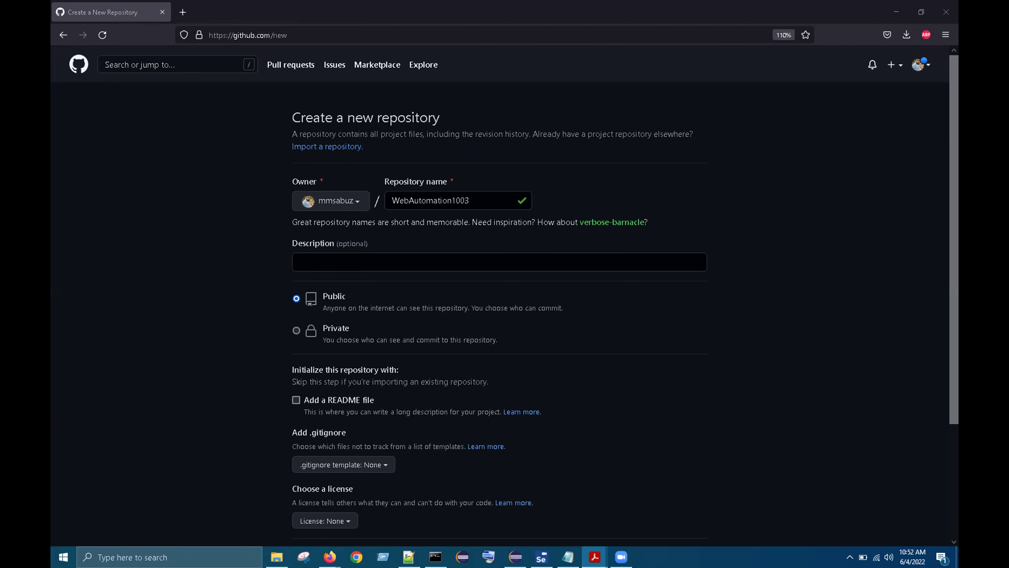
Step: Switch to Acrobat Reader, bring the Assignment-1002 PDF fully into view, and check the assignment title on its first page
{"action": "key", "text": "alt+Tab"}
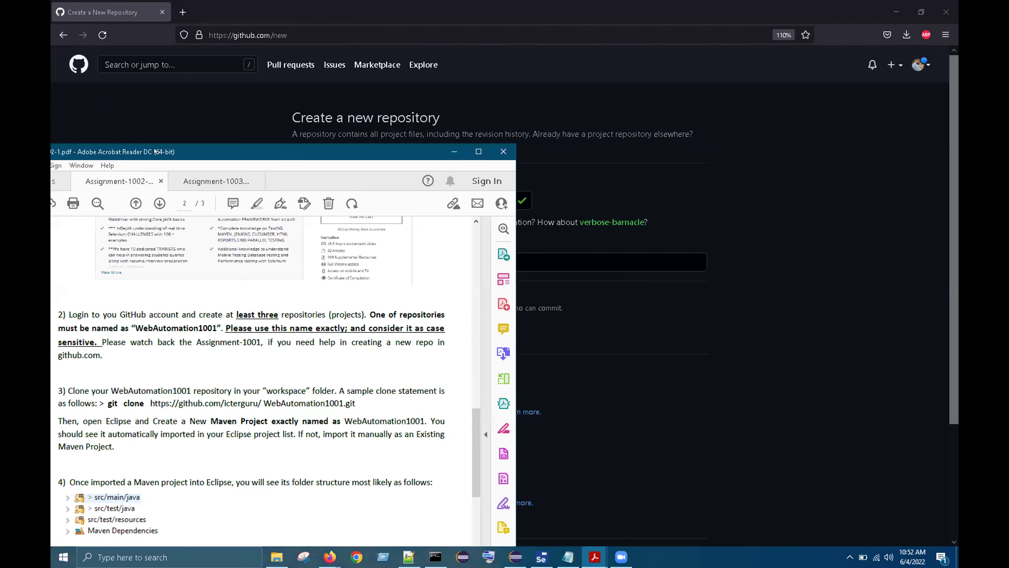
{"action": "left_click_drag", "start_coordinate": [155, 151], "coordinate": [246, 75]}
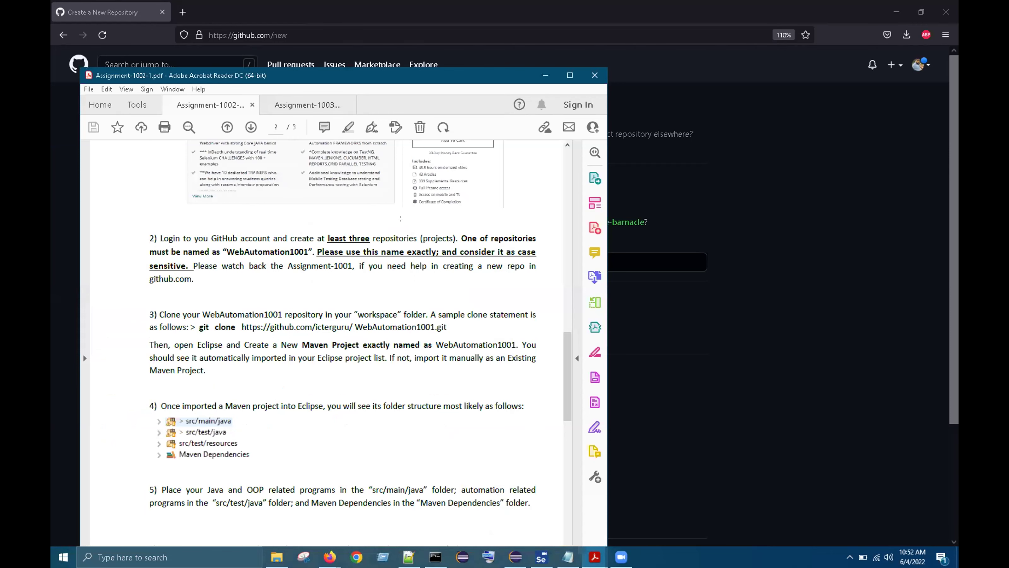
{"action": "scroll", "coordinate": [400, 219], "scroll_direction": "up", "scroll_amount": 15}
{"action": "scroll", "coordinate": [400, 219], "scroll_direction": "up", "scroll_amount": 5}
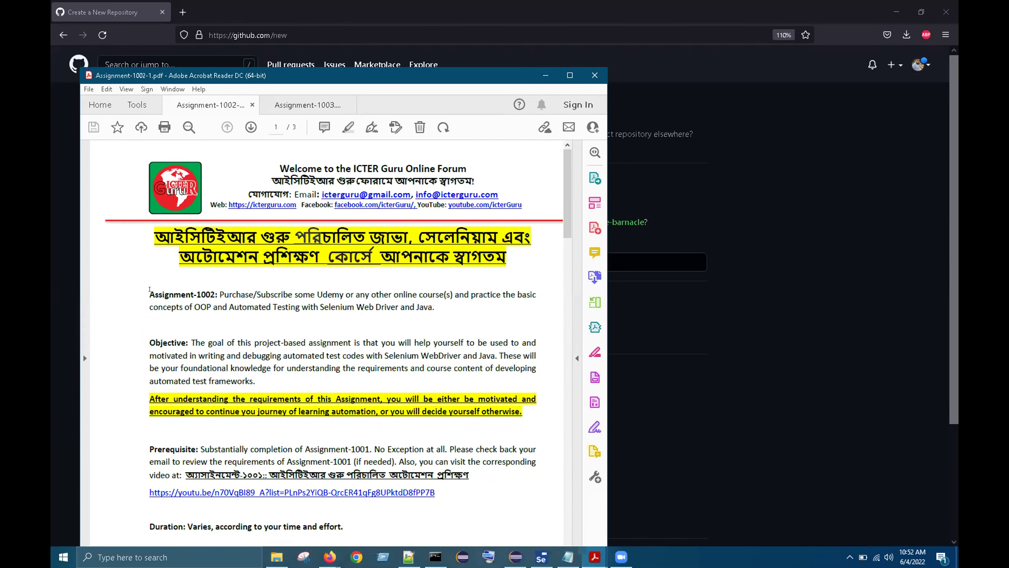
{"action": "left_click_drag", "start_coordinate": [150, 292], "coordinate": [218, 296]}
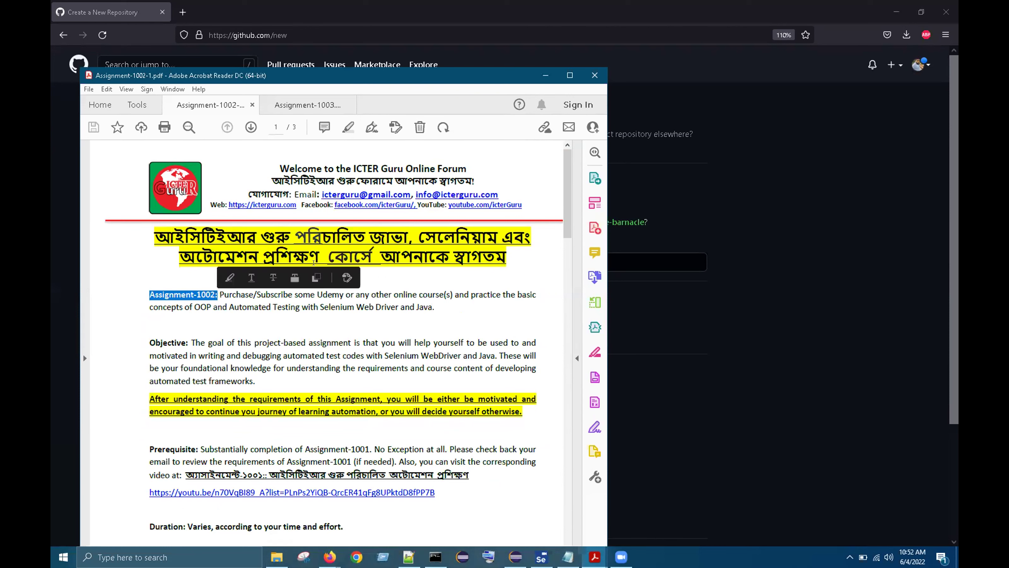
{"action": "left_click", "coordinate": [313, 286]}
Step: Review the Assignment-1002 objective, prerequisite and to-do tasks, including the exact repository name required in task 2
{"action": "scroll", "coordinate": [313, 288], "scroll_direction": "down", "scroll_amount": 1}
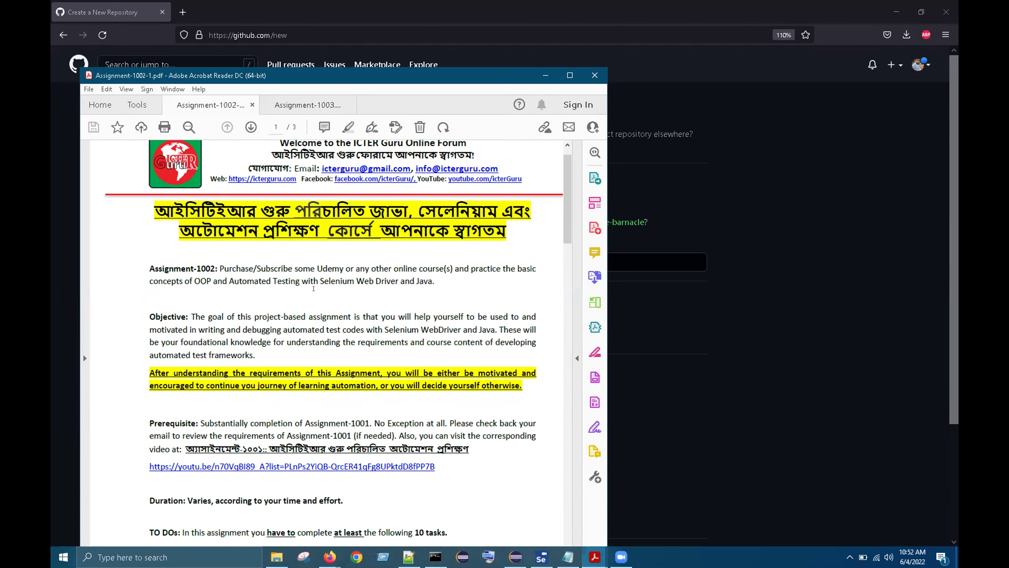
{"action": "scroll", "coordinate": [314, 288], "scroll_direction": "down", "scroll_amount": 2}
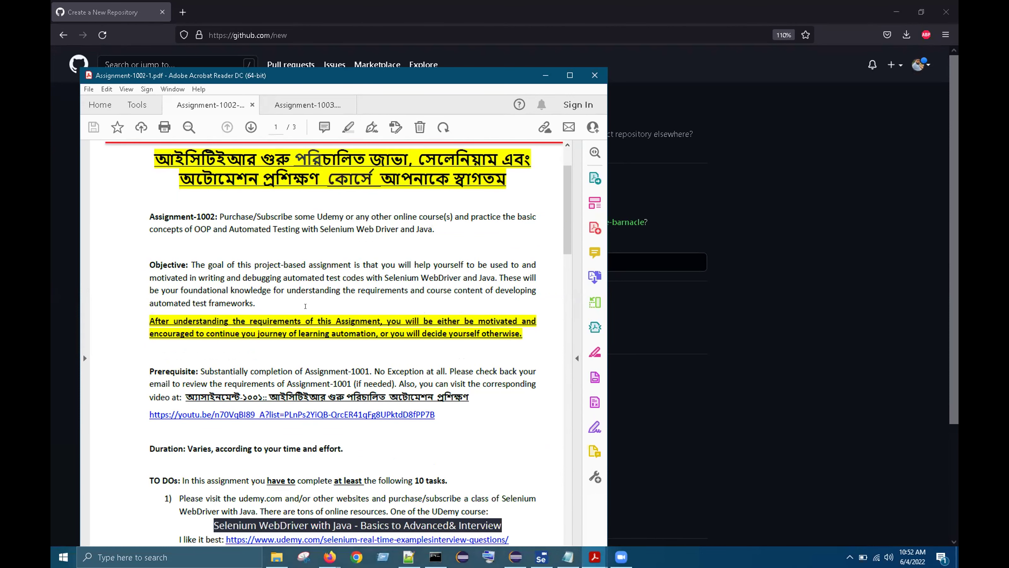
{"action": "scroll", "coordinate": [242, 314], "scroll_direction": "down", "scroll_amount": 4}
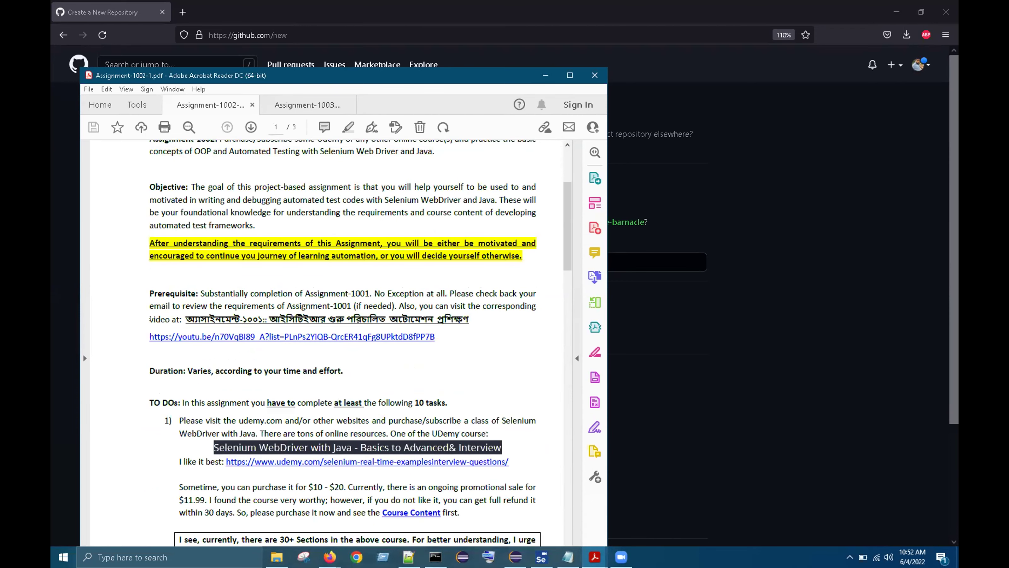
{"action": "scroll", "coordinate": [323, 325], "scroll_direction": "down", "scroll_amount": 2}
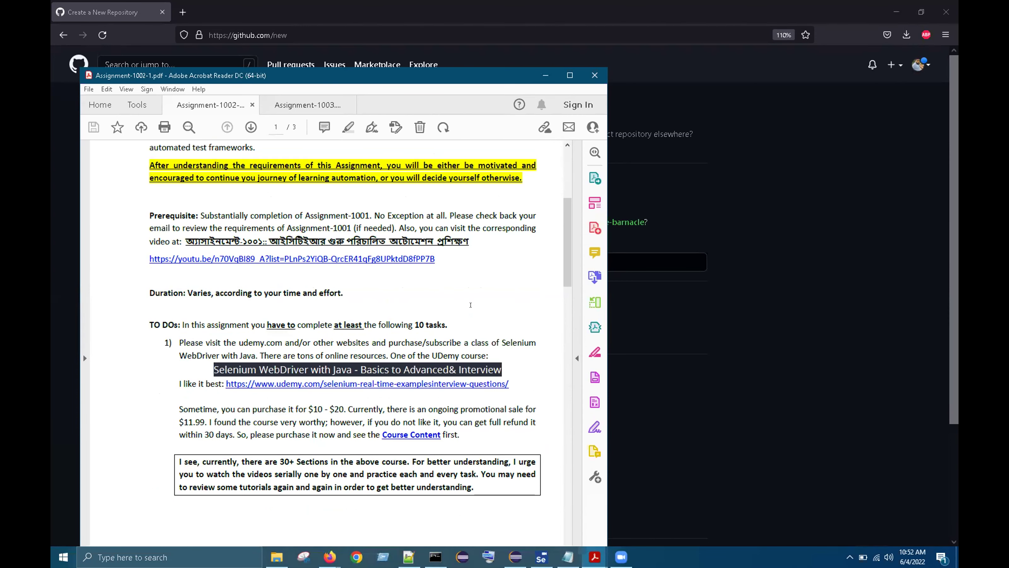
{"action": "scroll", "coordinate": [399, 291], "scroll_direction": "down", "scroll_amount": 2}
{"action": "scroll", "coordinate": [492, 264], "scroll_direction": "down", "scroll_amount": 2}
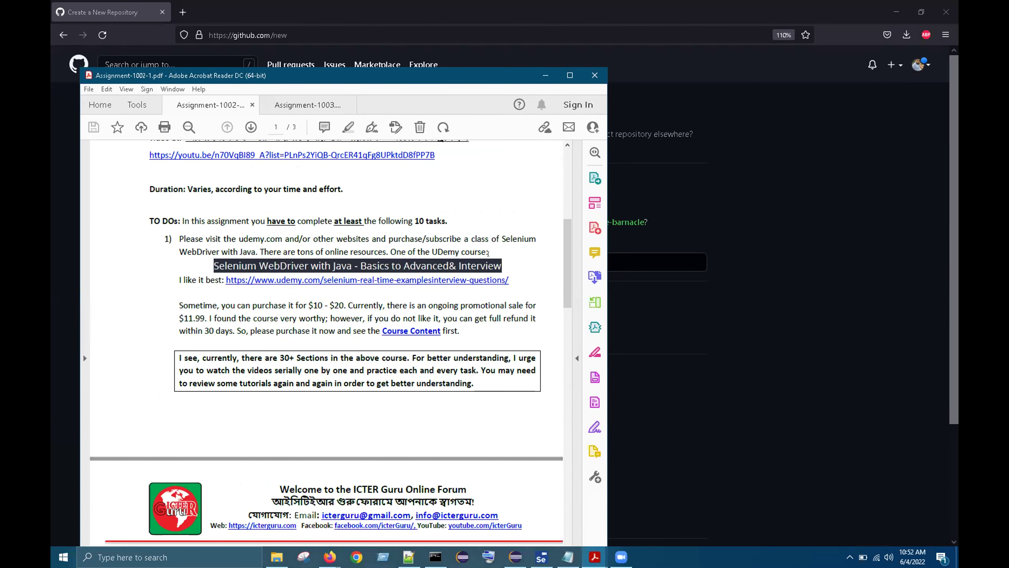
{"action": "scroll", "coordinate": [427, 281], "scroll_direction": "down", "scroll_amount": 15}
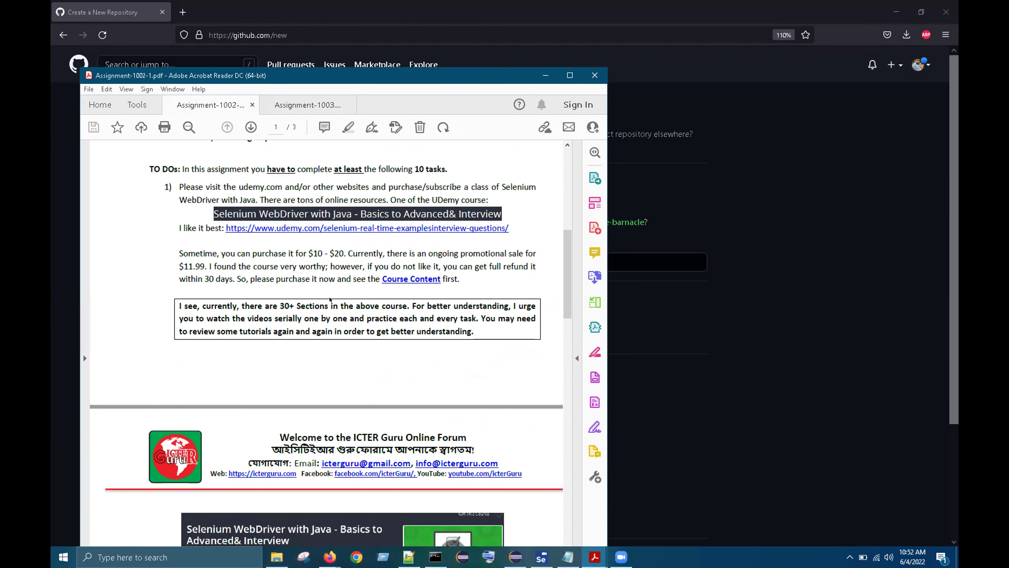
{"action": "scroll", "coordinate": [388, 265], "scroll_direction": "down", "scroll_amount": 4}
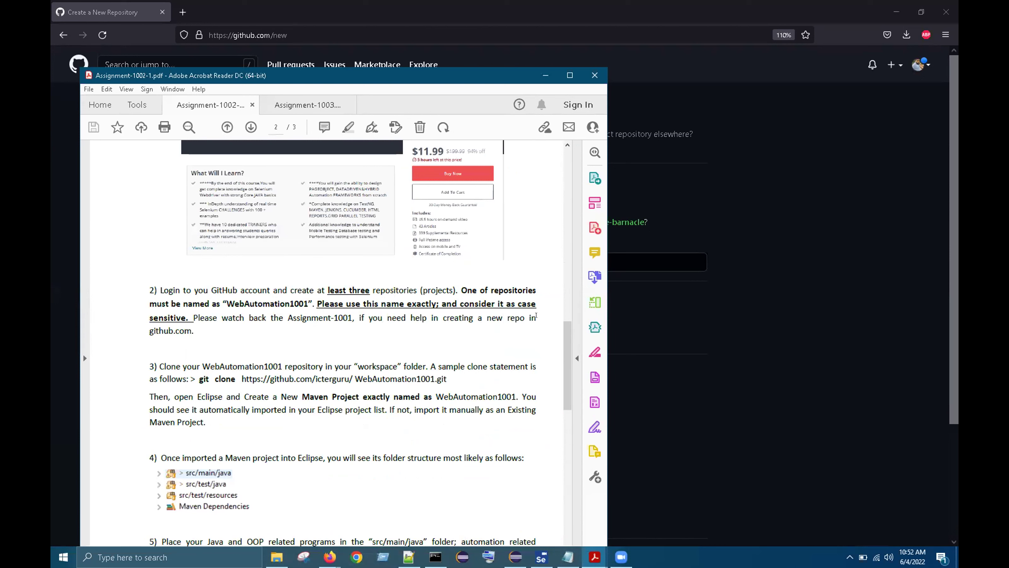
{"action": "scroll", "coordinate": [536, 316], "scroll_direction": "down", "scroll_amount": 2}
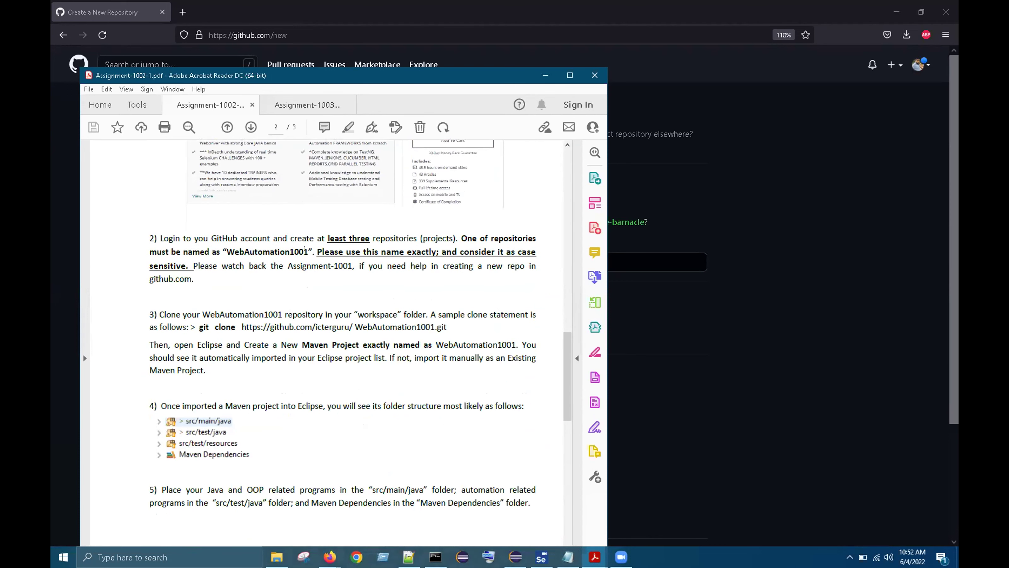
{"action": "mouse_move", "coordinate": [308, 252]}
{"action": "left_mouse_down"}
{"action": "mouse_move", "coordinate": [223, 251]}
{"action": "mouse_move", "coordinate": [301, 252]}
{"action": "mouse_move", "coordinate": [307, 239]}
{"action": "mouse_move", "coordinate": [308, 252]}
{"action": "left_mouse_up"}
{"action": "left_click", "coordinate": [218, 307]}
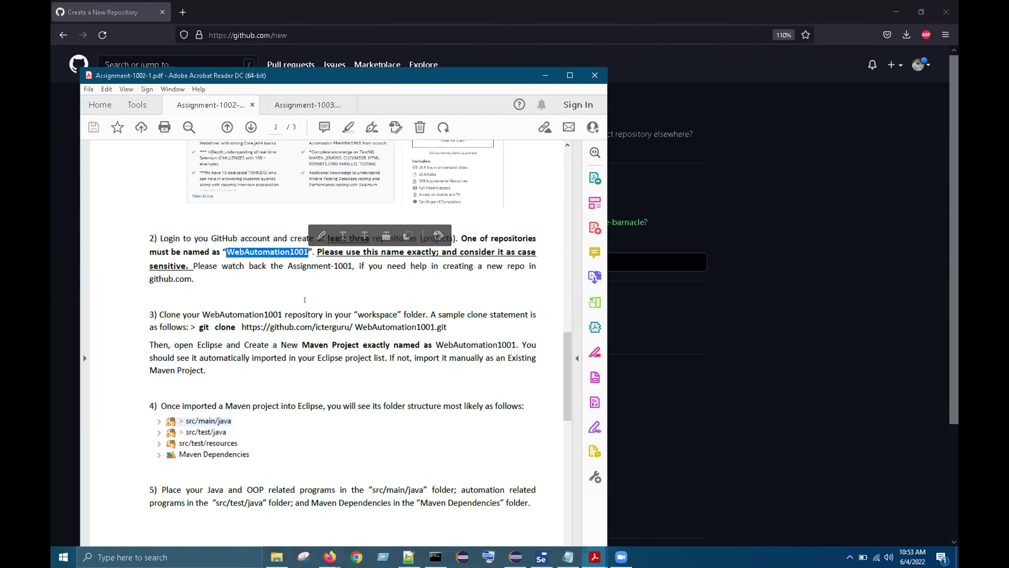
Step: Return to GitHub in the browser and open the WebAutomation1001 repository from the account's repositories list
{"action": "left_click", "coordinate": [545, 75]}
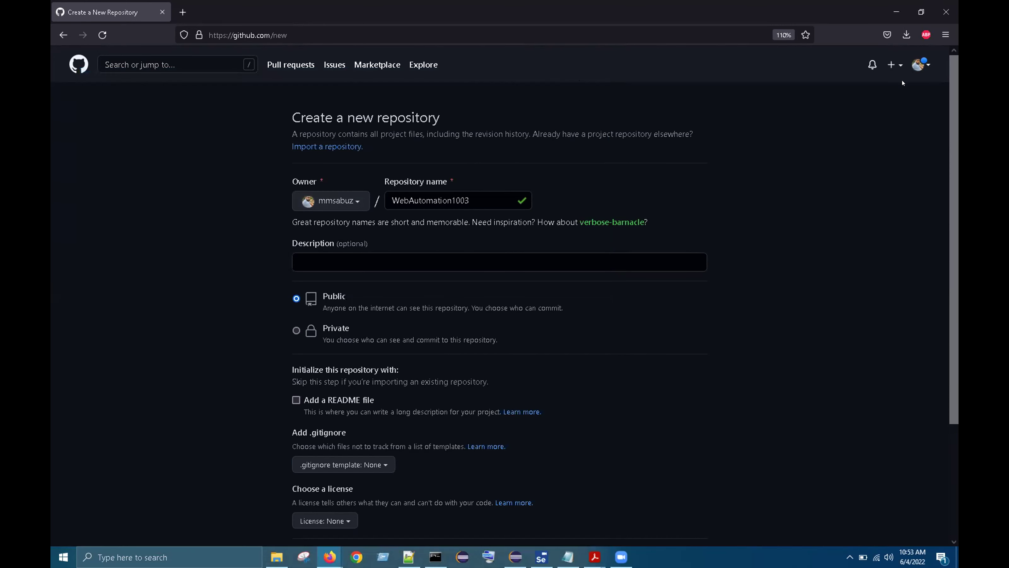
{"action": "left_click", "coordinate": [918, 63]}
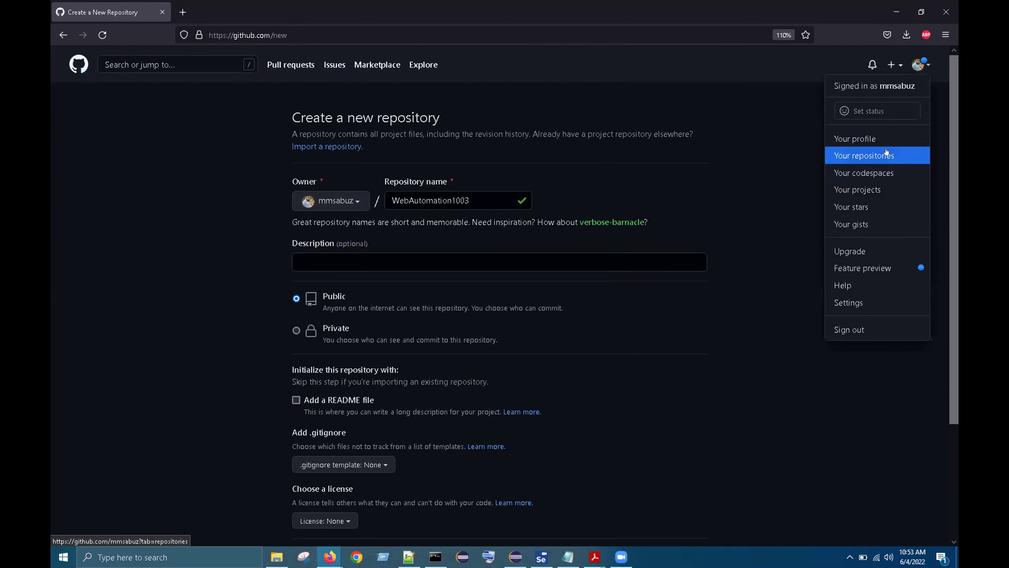
{"action": "left_click", "coordinate": [889, 150]}
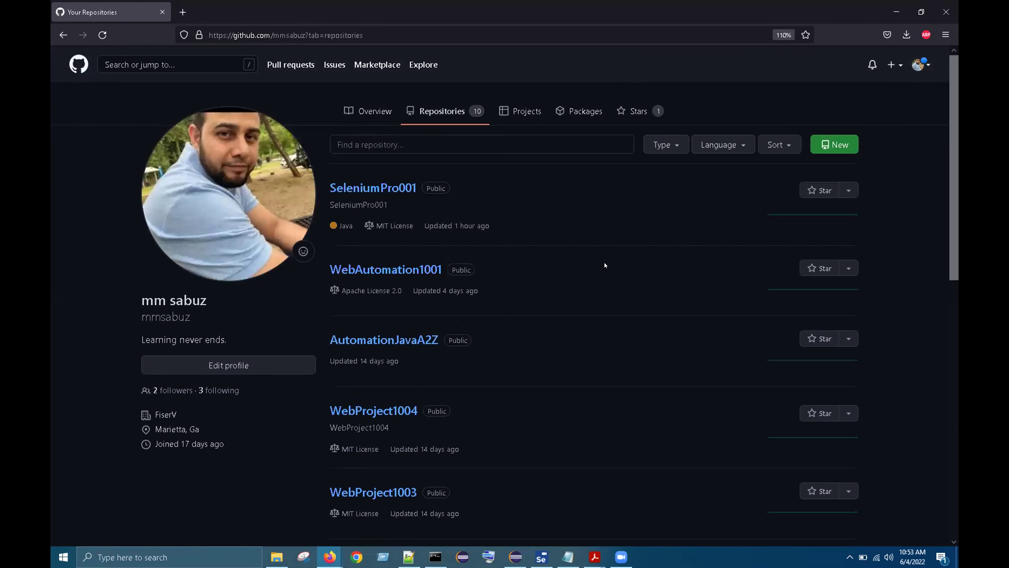
{"action": "left_click", "coordinate": [400, 274]}
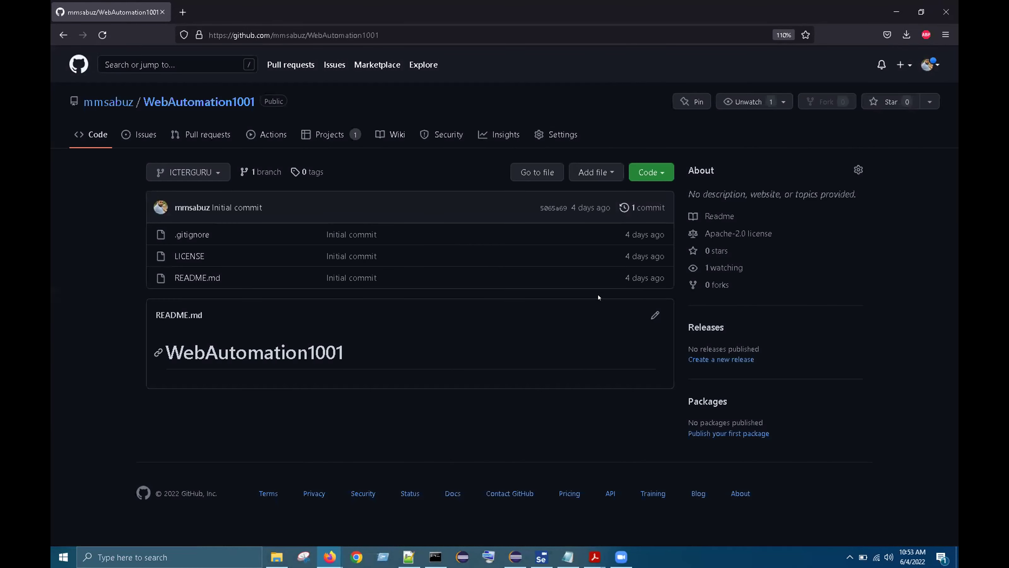
Step: Open the new repository form and review its name, description and visibility settings
{"action": "left_click", "coordinate": [901, 65]}
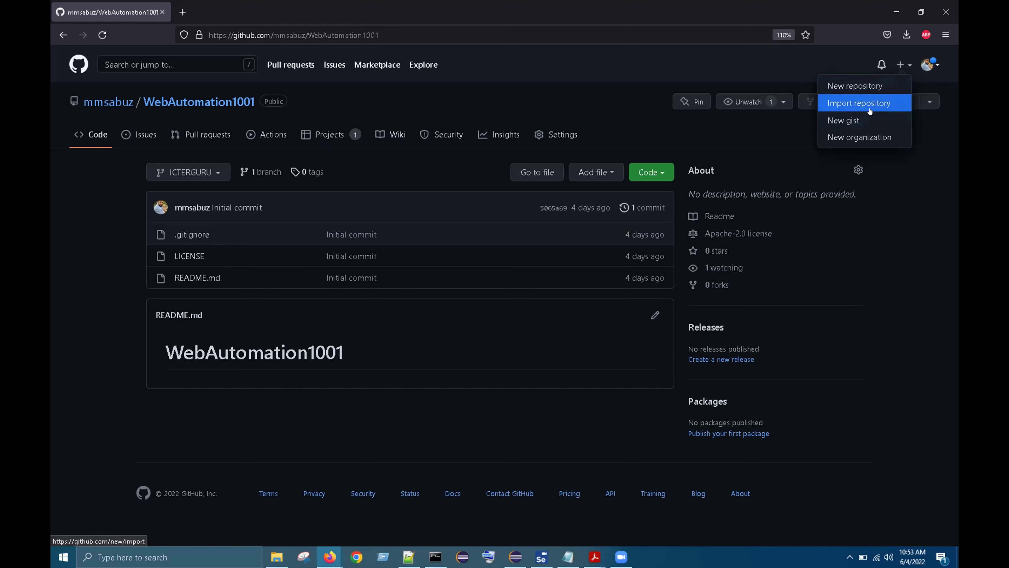
{"action": "left_click", "coordinate": [869, 85]}
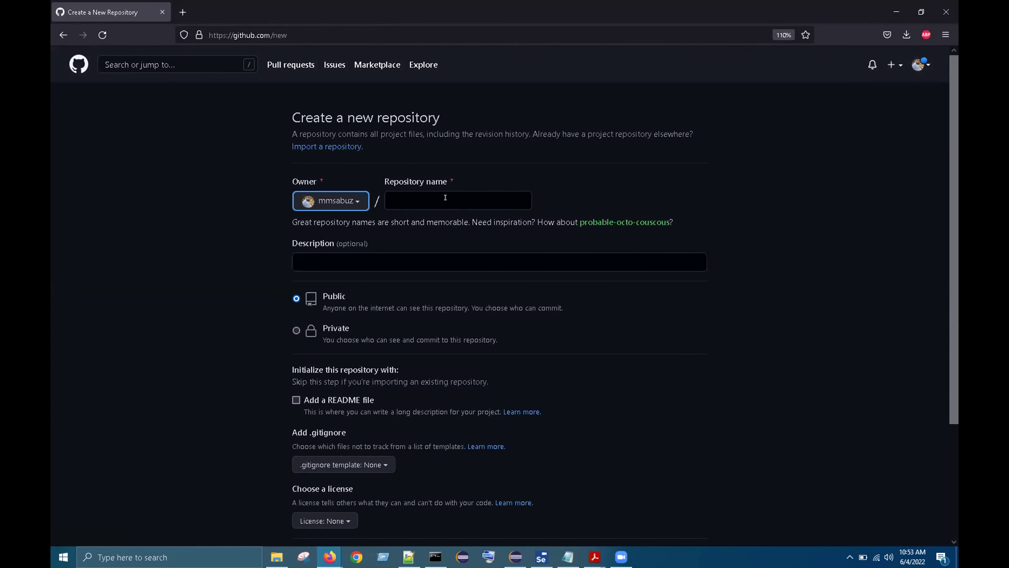
{"action": "left_click", "coordinate": [444, 195]}
{"action": "left_click", "coordinate": [391, 255]}
{"action": "scroll", "coordinate": [407, 274], "scroll_direction": "down", "scroll_amount": 3}
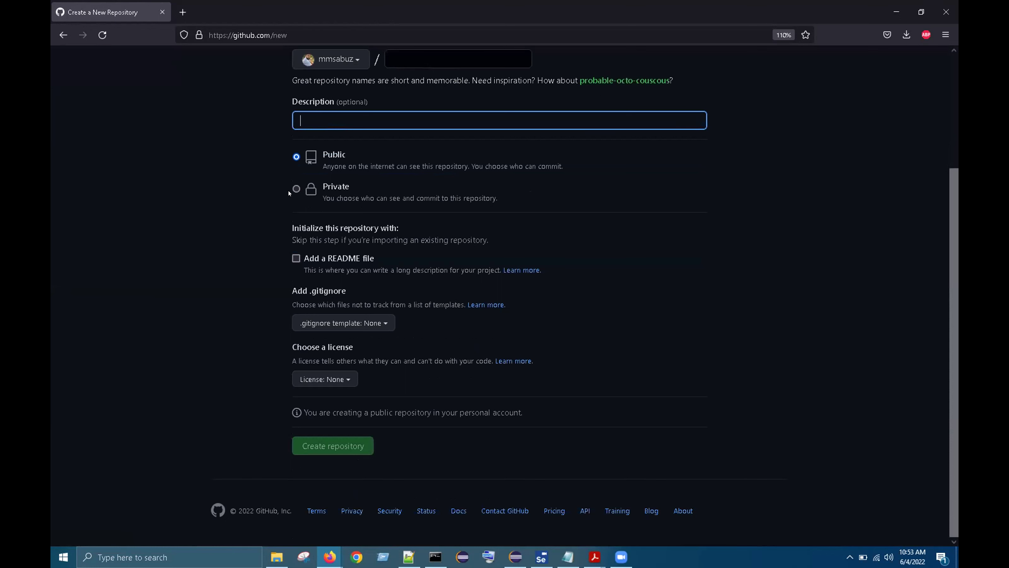
Step: Filter the .gitignore templates for java, clear the filter, and close the list without choosing a template
{"action": "left_click", "coordinate": [383, 318]}
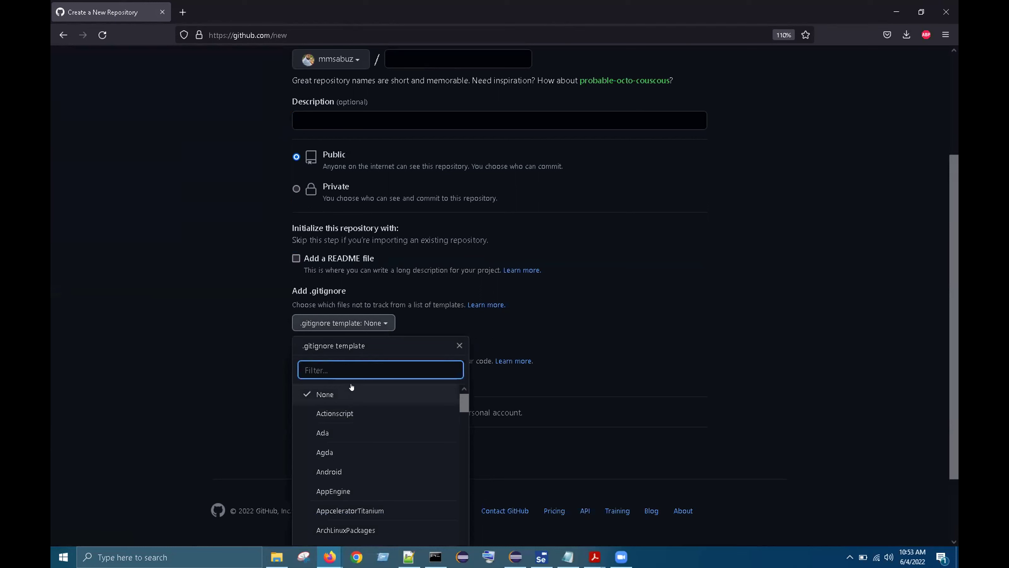
{"action": "type", "text": "java"}
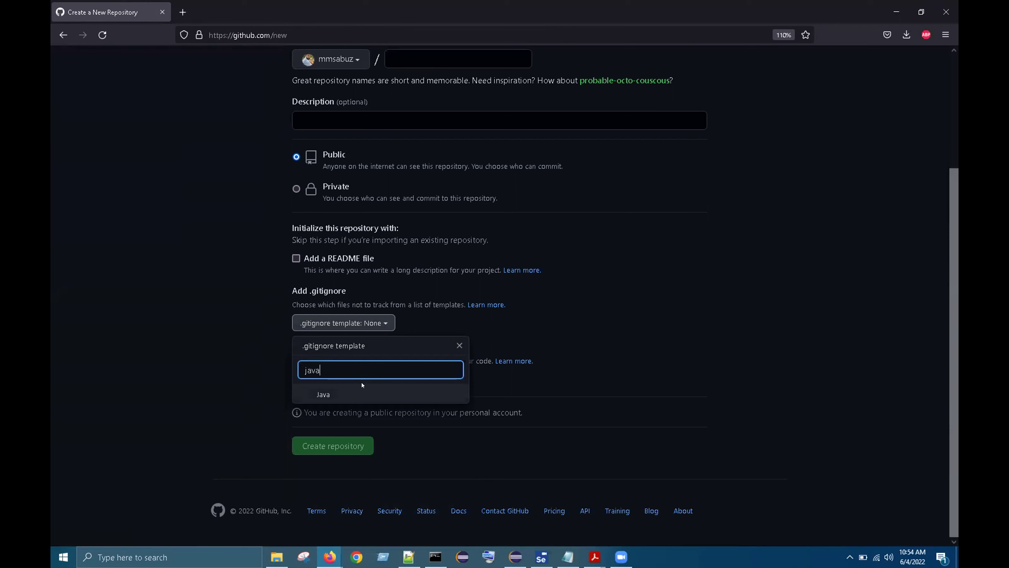
{"action": "key", "text": "BackSpace"}
{"action": "key", "text": "BackSpace"}
{"action": "key", "text": "BackSpace"}
{"action": "key", "text": "BackSpace"}
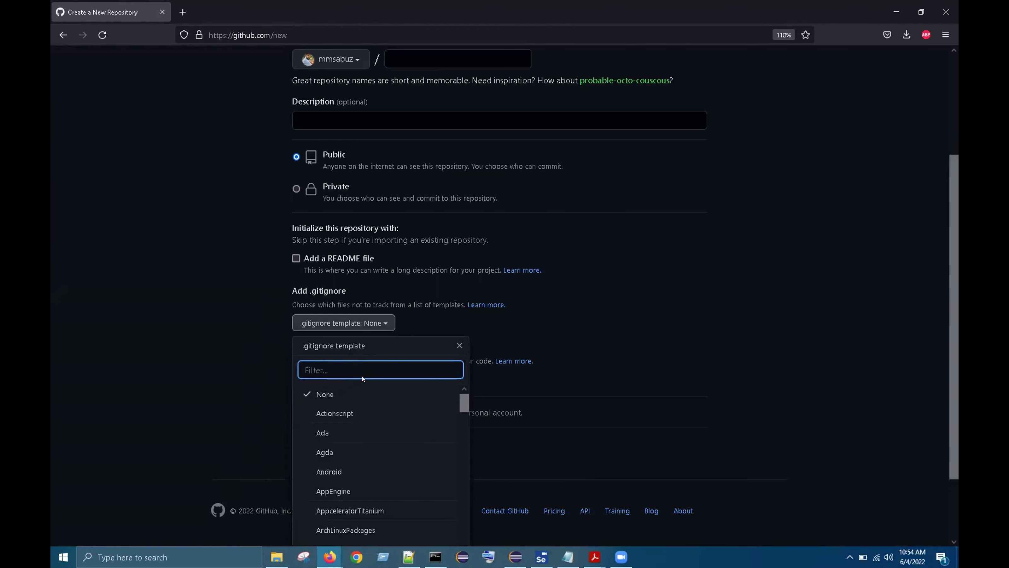
{"action": "left_click", "coordinate": [249, 390]}
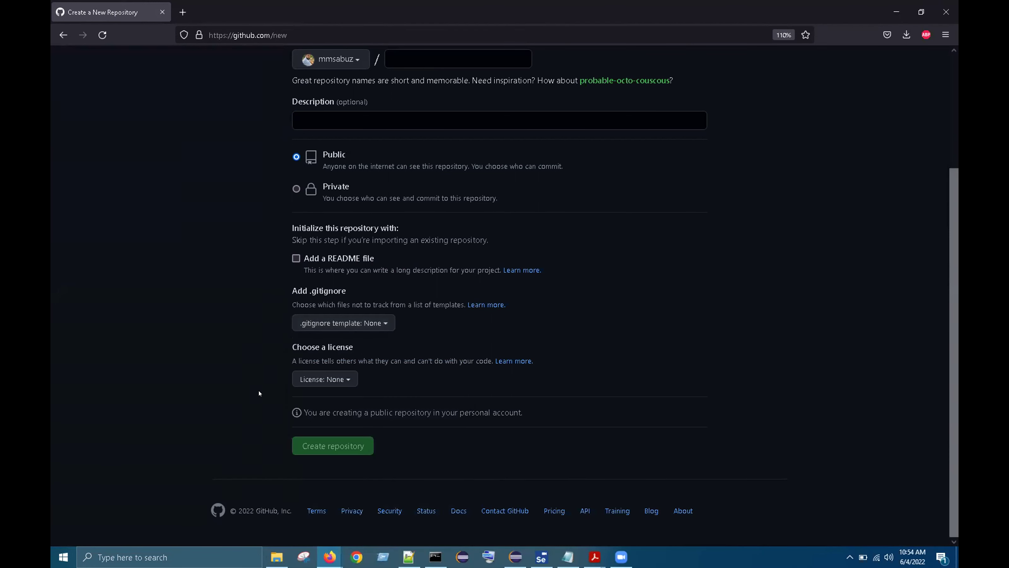
Step: Look through the available license options and close the list without choosing one
{"action": "left_click", "coordinate": [340, 377]}
{"action": "scroll", "coordinate": [616, 368], "scroll_direction": "down", "scroll_amount": 2}
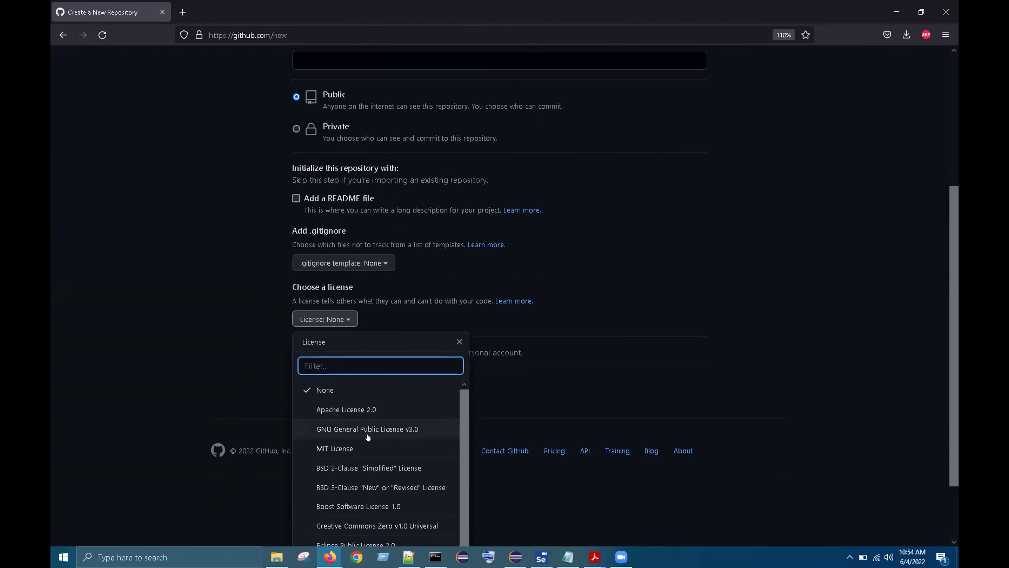
{"action": "scroll", "coordinate": [368, 433], "scroll_direction": "down", "scroll_amount": 1}
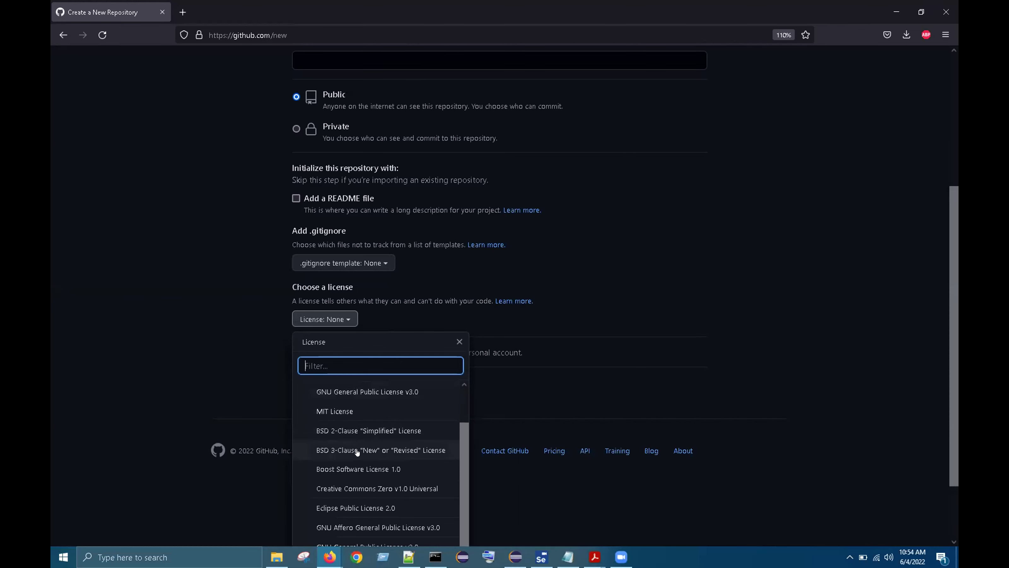
{"action": "scroll", "coordinate": [358, 441], "scroll_direction": "down", "scroll_amount": 2}
{"action": "scroll", "coordinate": [385, 394], "scroll_direction": "up", "scroll_amount": 1}
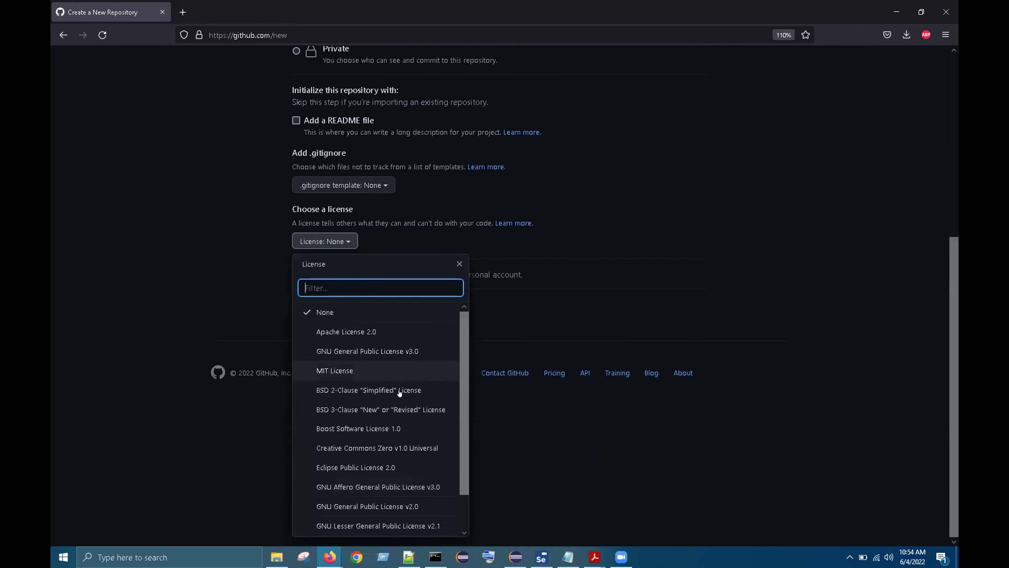
{"action": "left_click", "coordinate": [233, 298]}
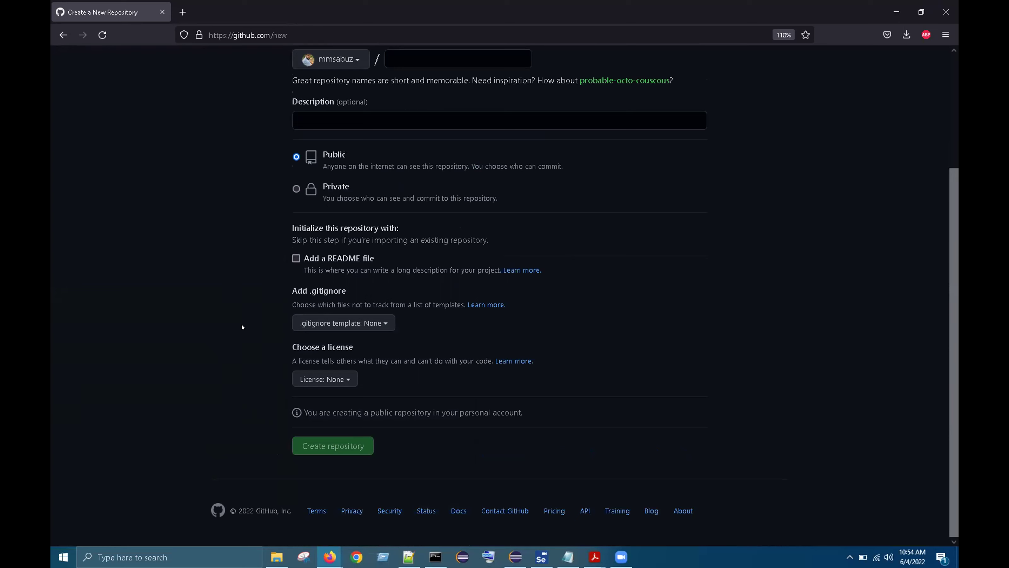
Step: Leave the new repository form and go back to the account's repositories list
{"action": "scroll", "coordinate": [242, 324], "scroll_direction": "up", "scroll_amount": 3}
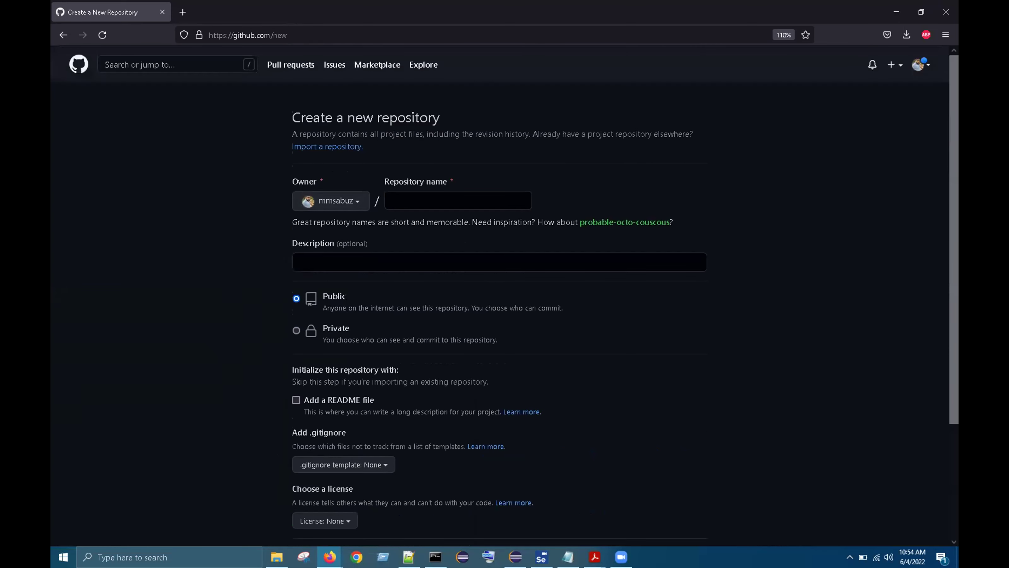
{"action": "left_click", "coordinate": [63, 35]}
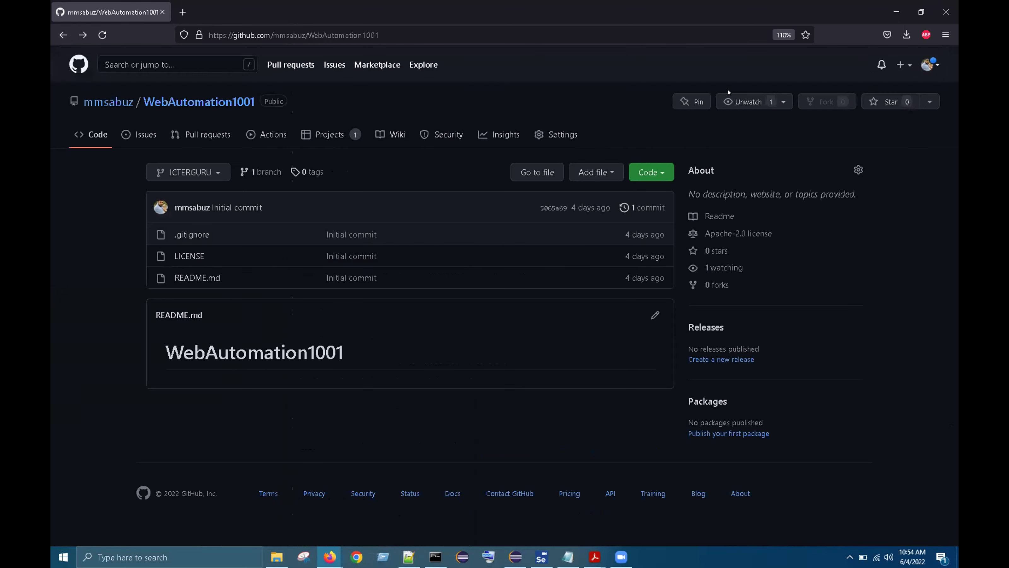
{"action": "left_click", "coordinate": [929, 65]}
{"action": "left_click", "coordinate": [884, 158]}
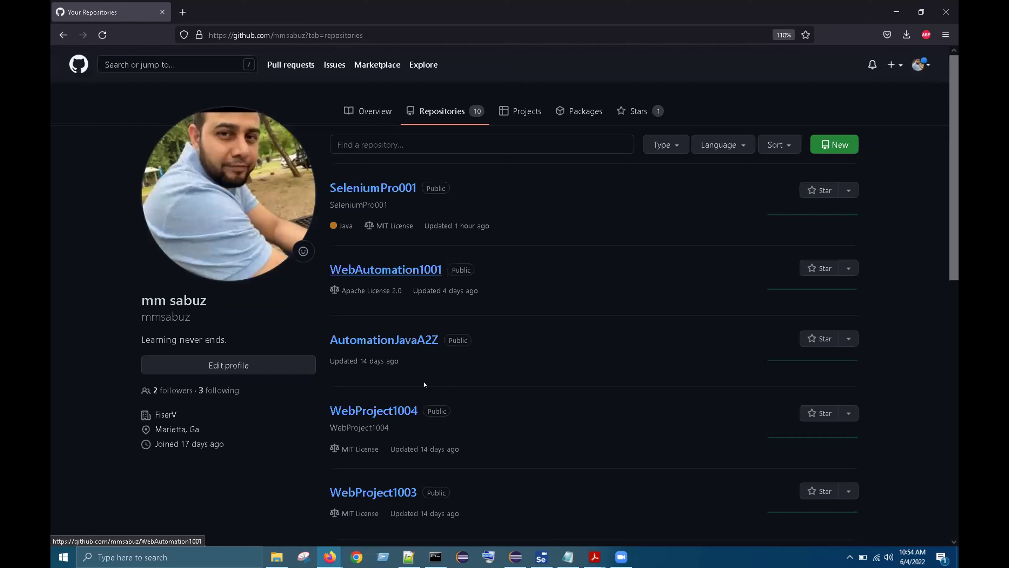
Step: Start a new GitHub repository and name it WebAutomation2005
{"action": "left_click", "coordinate": [893, 65]}
{"action": "left_click", "coordinate": [867, 84]}
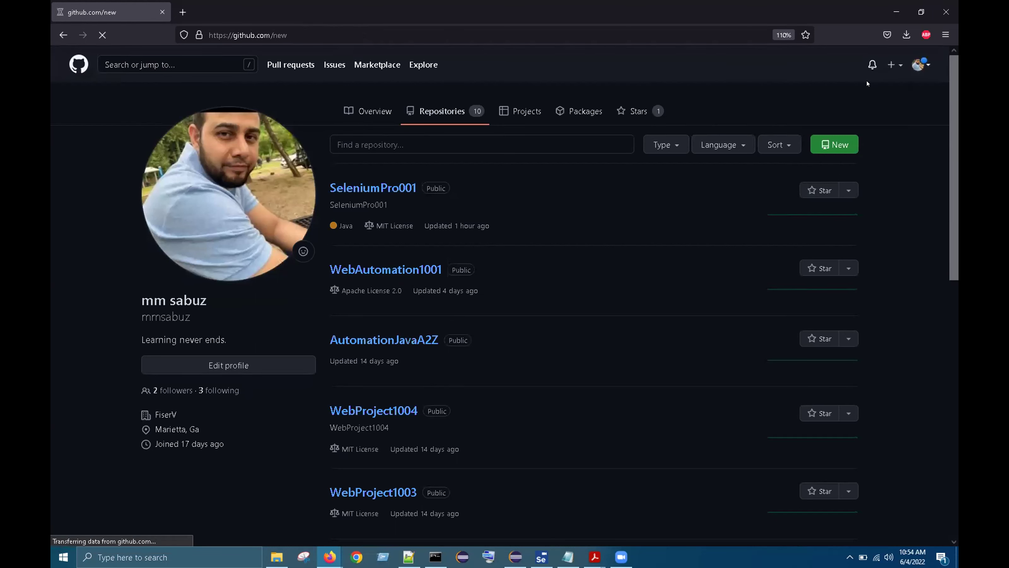
{"action": "left_click", "coordinate": [410, 196]}
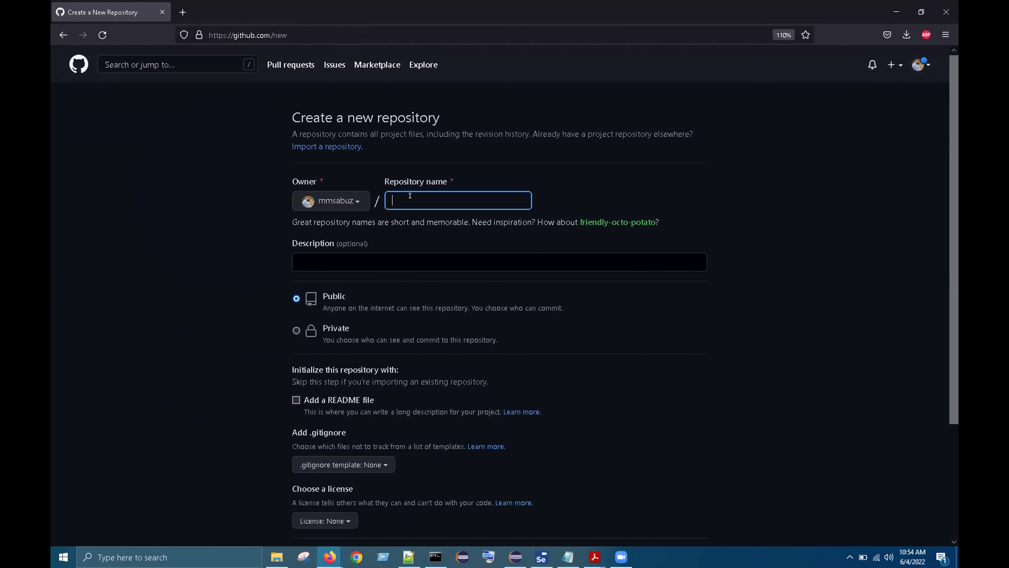
{"action": "type", "text": "WebAutomation1001"}
{"action": "key", "text": "BackSpace"}
{"action": "key", "text": "BackSpace"}
{"action": "key", "text": "BackSpace"}
{"action": "type", "text": "2005"}
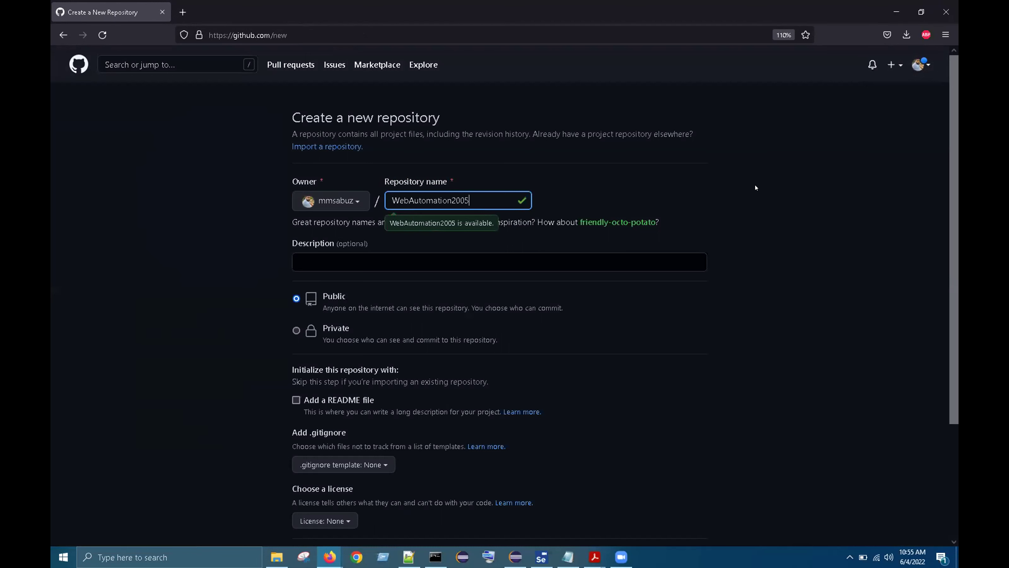
{"action": "left_click", "coordinate": [756, 187]}
Step: Enter "WebAutomation 2005" as the repository description
{"action": "left_click", "coordinate": [369, 262]}
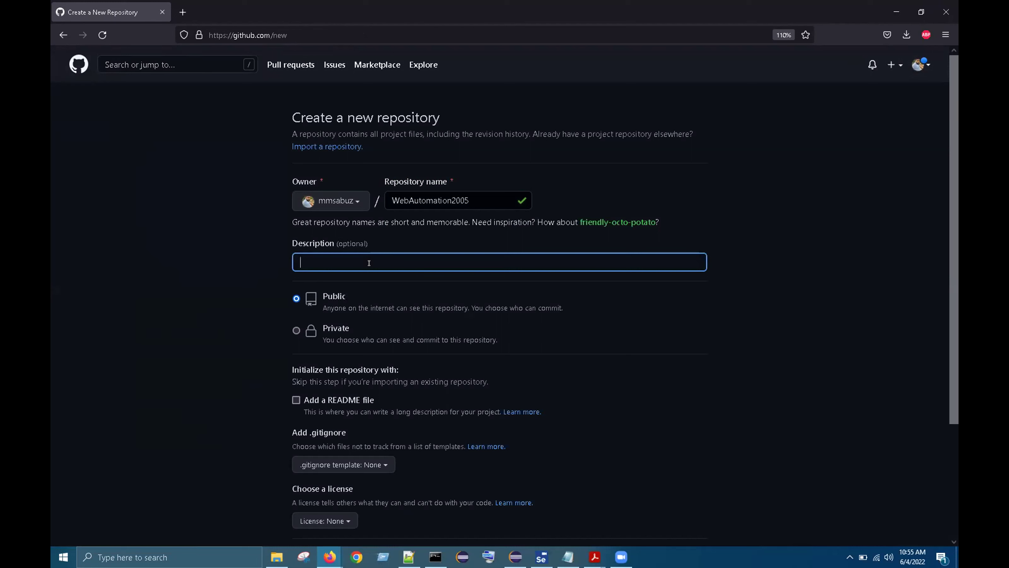
{"action": "type", "text": "WebAutomation1005"}
{"action": "key", "text": "BackSpace"}
{"action": "key", "text": "BackSpace"}
{"action": "key", "text": "BackSpace"}
{"action": "key", "text": "BackSpace"}
{"action": "type", "text": "2005"}
{"action": "left_click", "coordinate": [155, 306]}
Step: Initialize the repository with a README file and the Maven .gitignore template
{"action": "scroll", "coordinate": [358, 247], "scroll_direction": "down", "scroll_amount": 2}
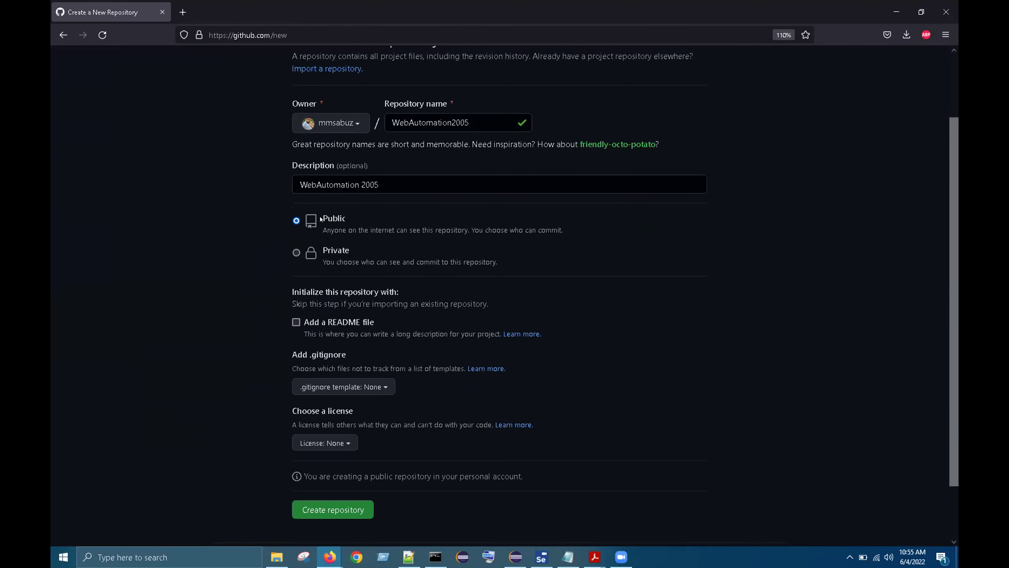
{"action": "scroll", "coordinate": [234, 299], "scroll_direction": "down", "scroll_amount": 1}
{"action": "left_click", "coordinate": [295, 259]}
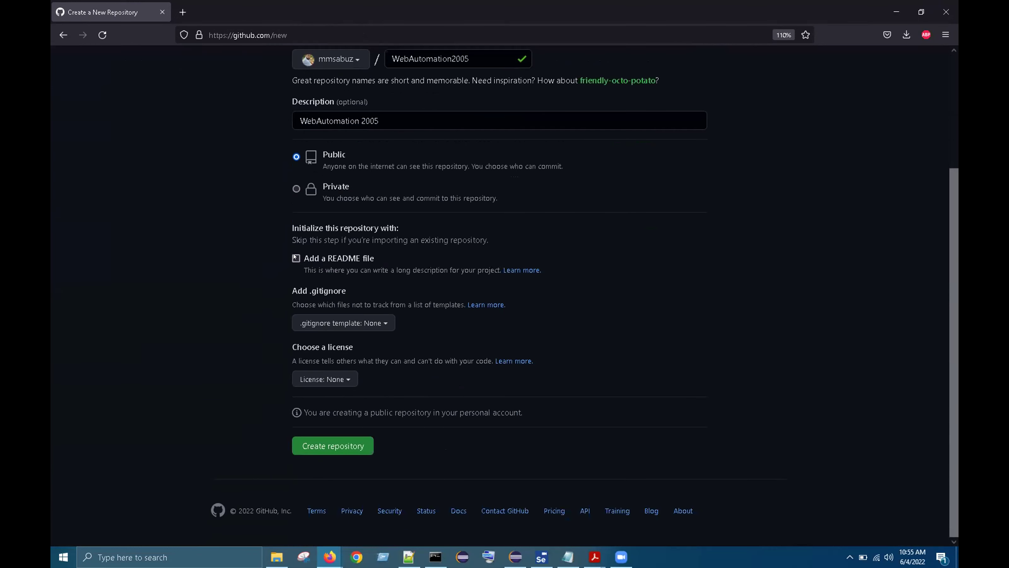
{"action": "scroll", "coordinate": [216, 310], "scroll_direction": "down", "scroll_amount": 1}
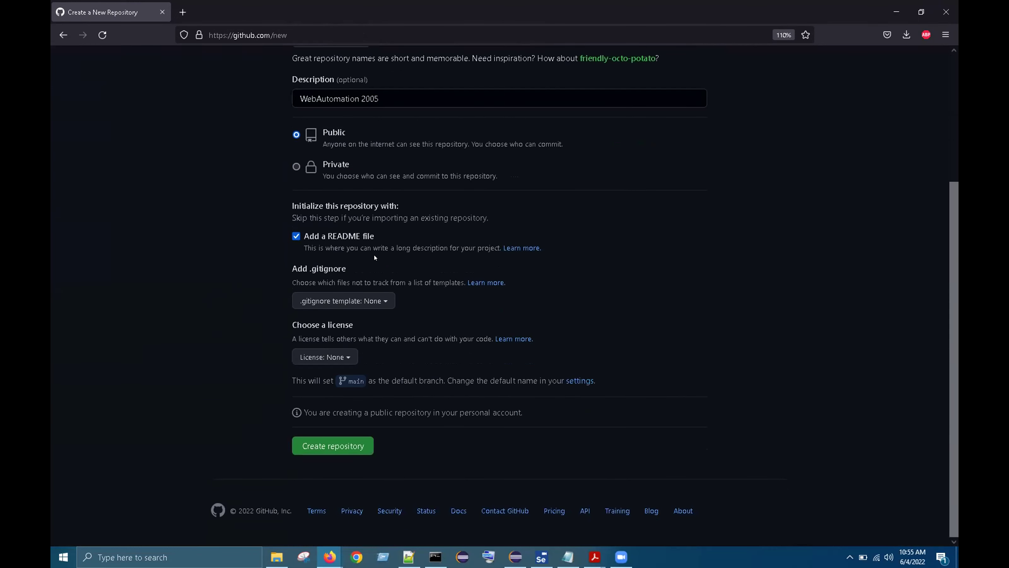
{"action": "left_click", "coordinate": [371, 299]}
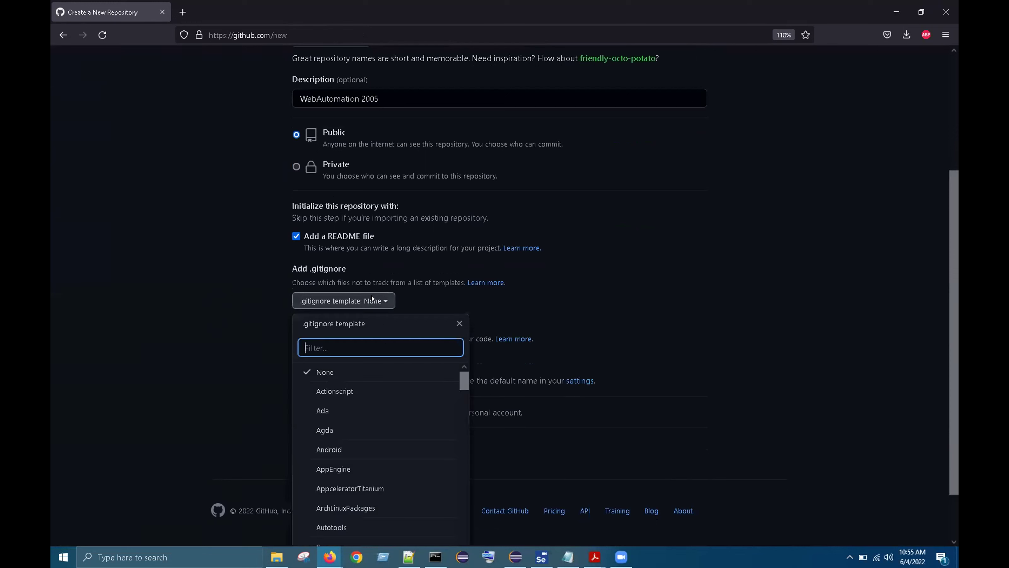
{"action": "type", "text": "maven"}
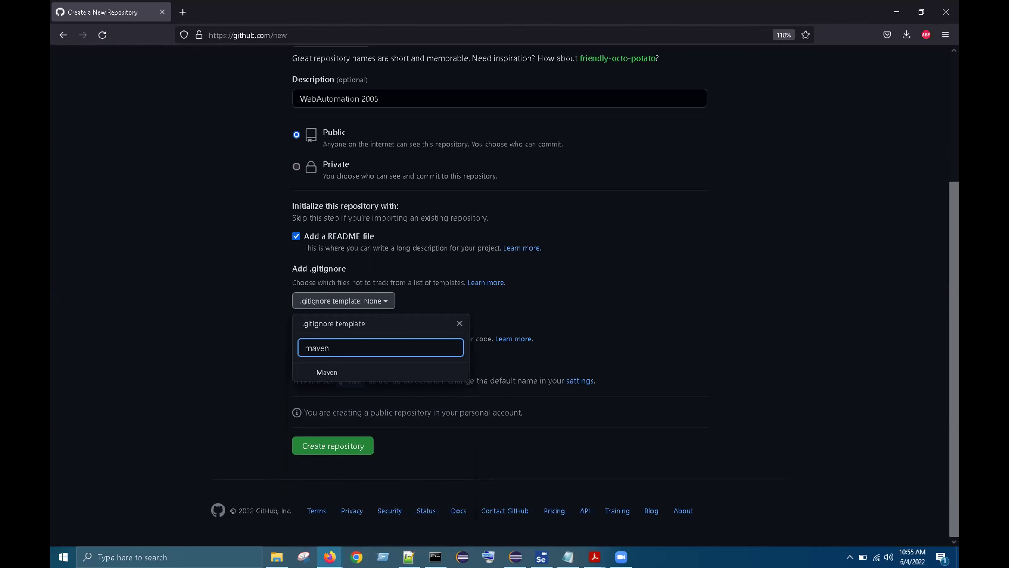
{"action": "left_click", "coordinate": [354, 377]}
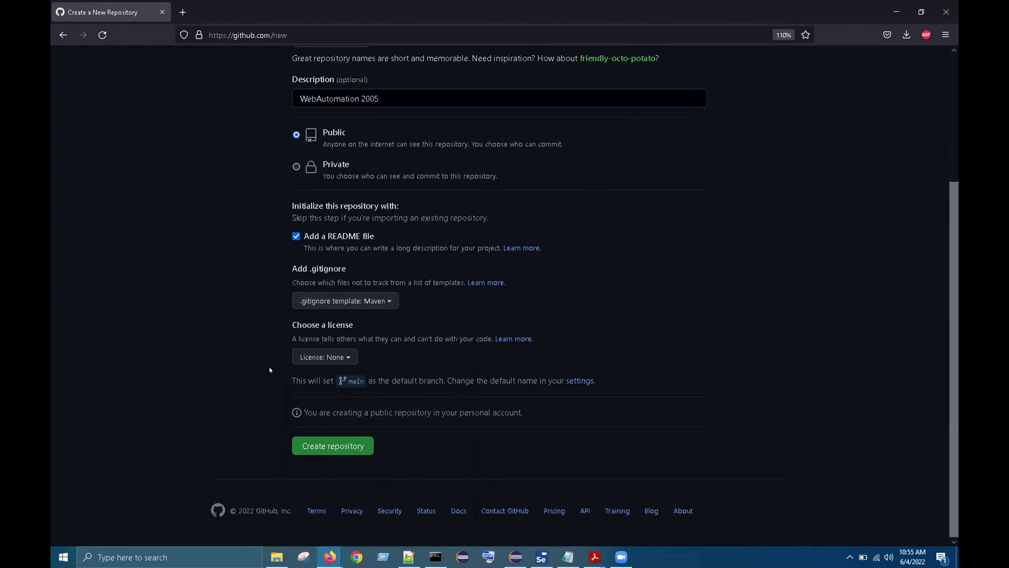
Step: Choose Apache License 2.0 as the license and create the repository
{"action": "left_click", "coordinate": [341, 352]}
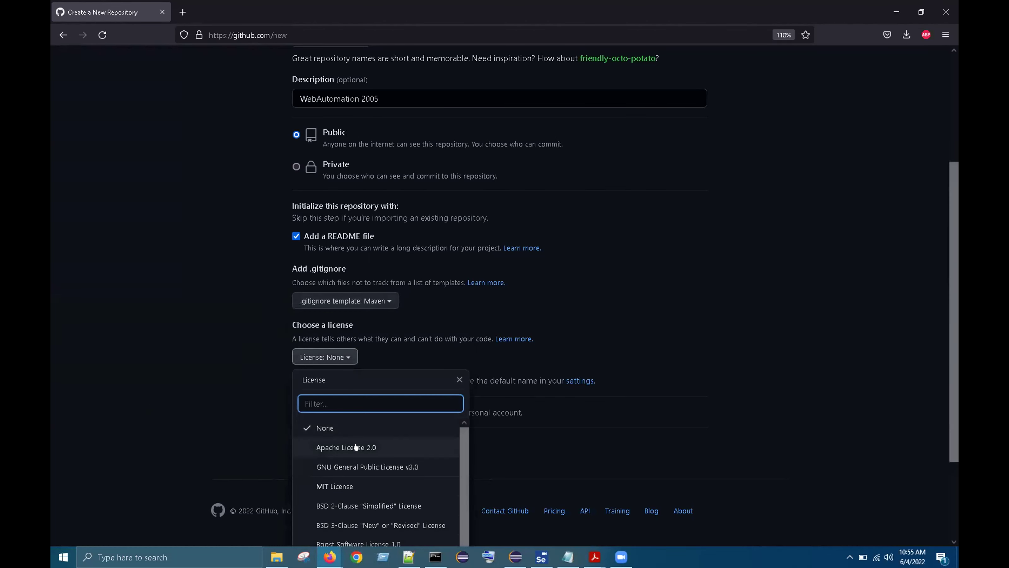
{"action": "left_click", "coordinate": [356, 446]}
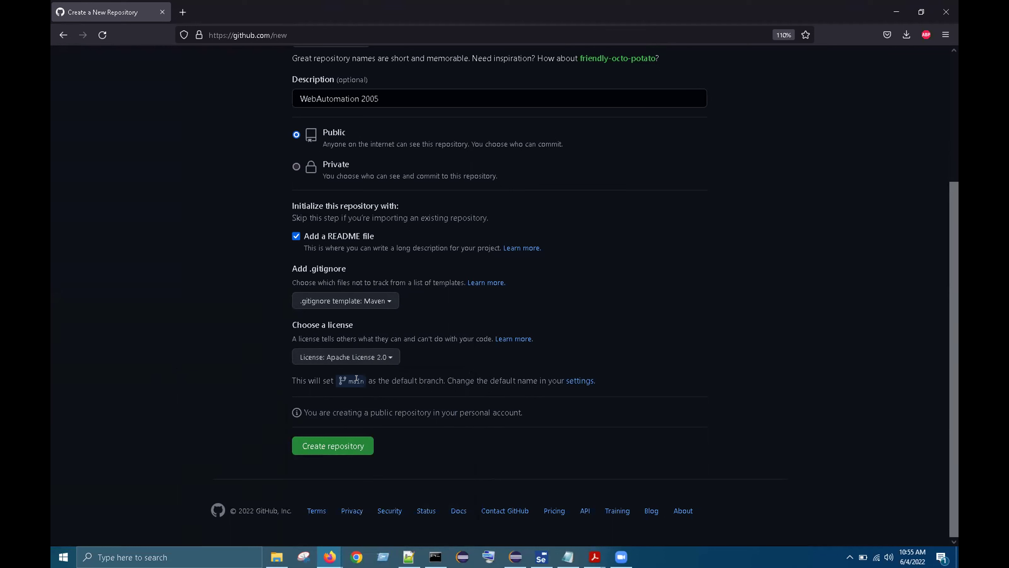
{"action": "left_click", "coordinate": [357, 446]}
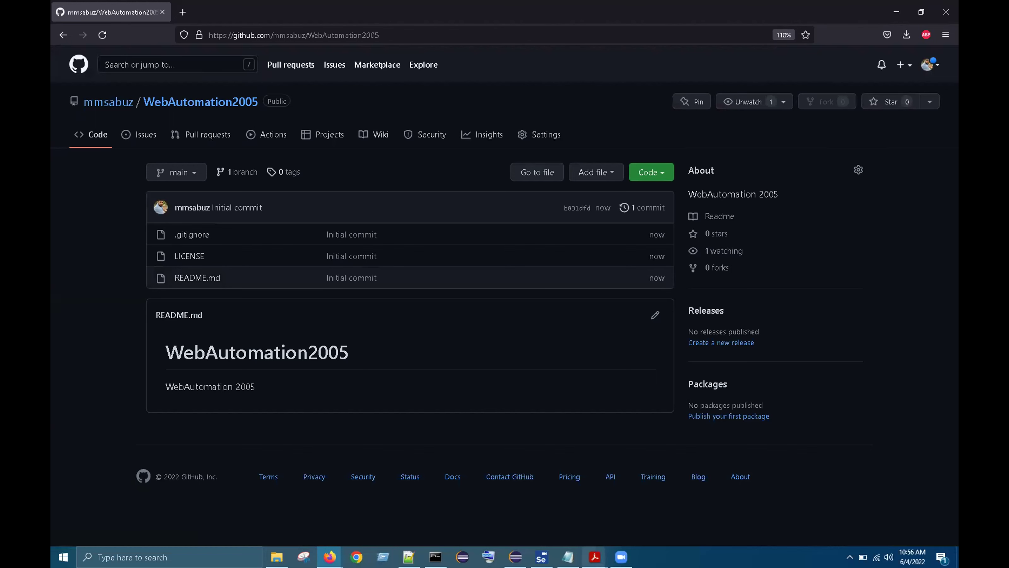
Step: Switch to Acrobat Reader and read the cloning and Maven project instructions in the Assignment-1002 PDF
{"action": "mouse_move", "coordinate": [595, 557]}
{"action": "left_click", "coordinate": [613, 514]}
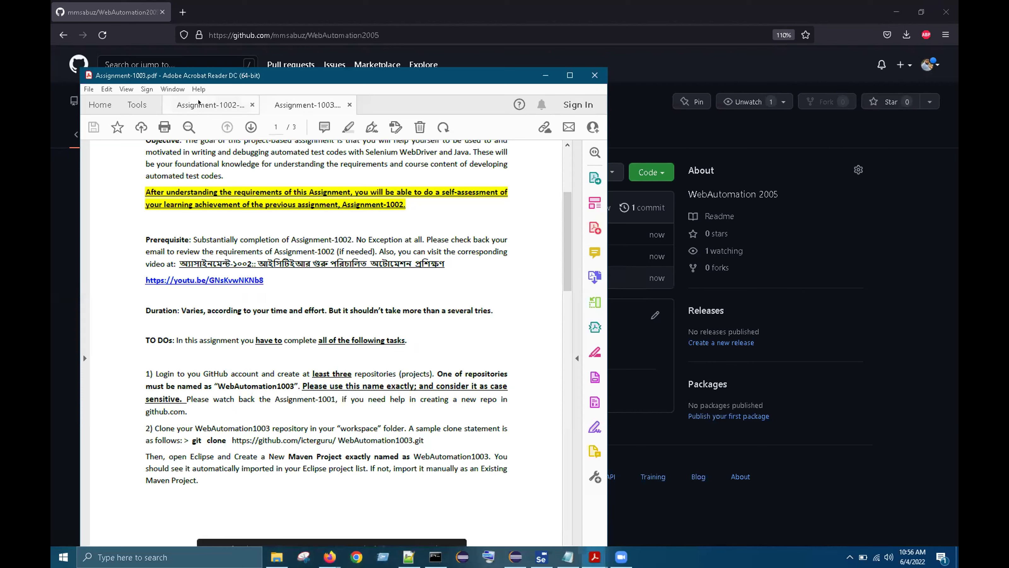
{"action": "left_click", "coordinate": [202, 109]}
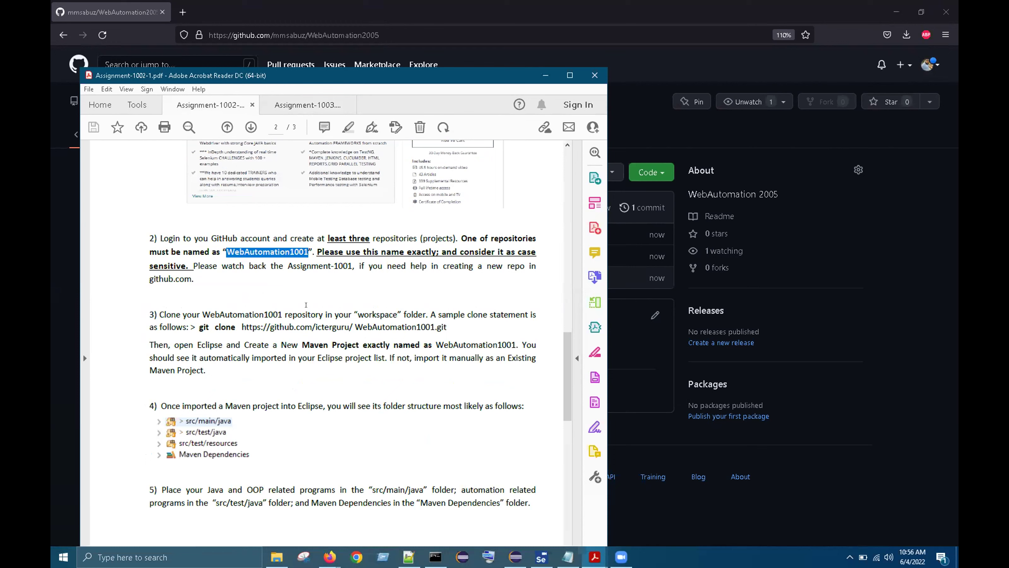
{"action": "scroll", "coordinate": [245, 272], "scroll_direction": "down", "scroll_amount": 1}
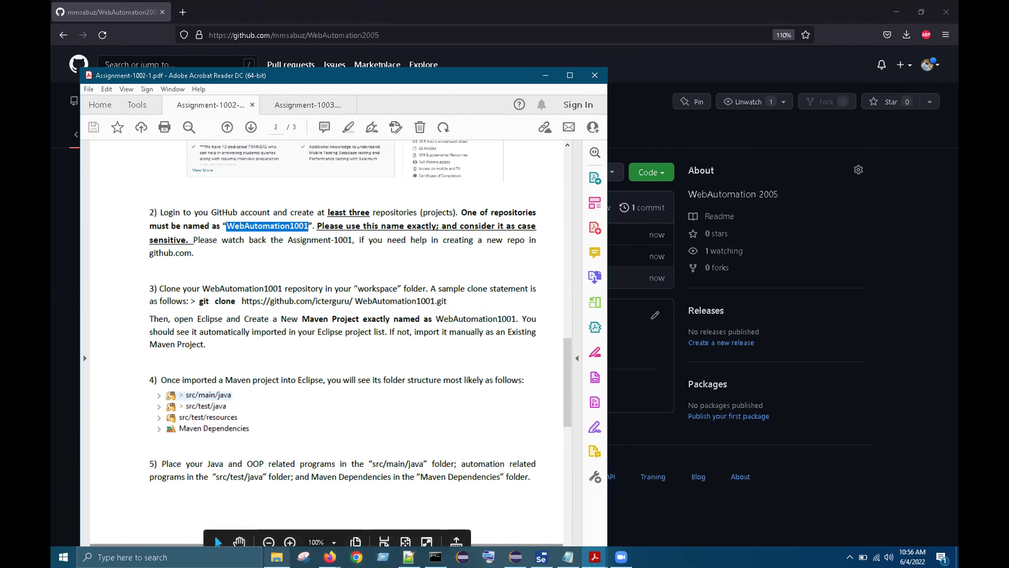
Step: Switch to File Explorer, go up to the workspace folder, and open a command prompt there with cmd
{"action": "mouse_move", "coordinate": [277, 556]}
{"action": "left_click", "coordinate": [276, 505]}
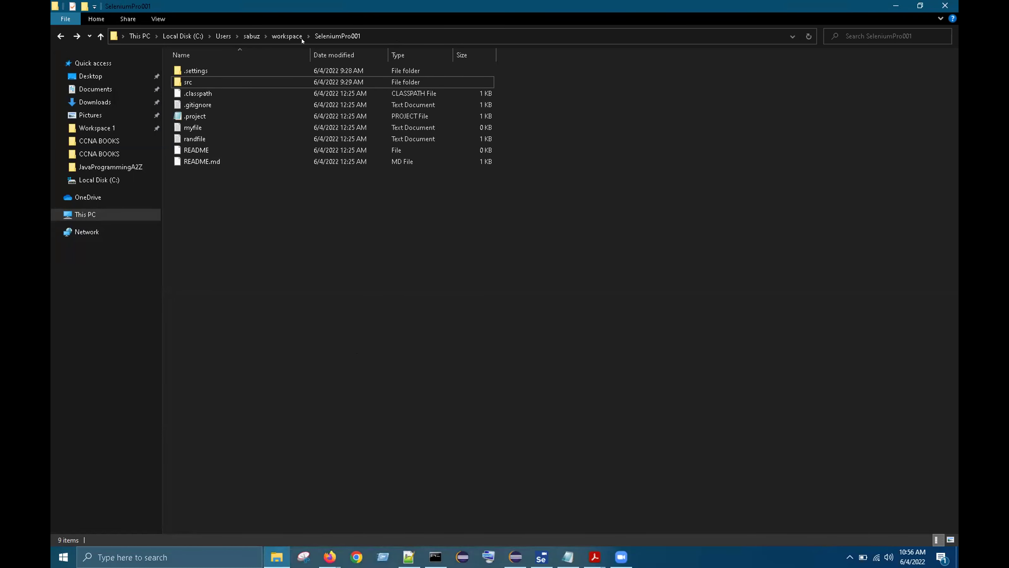
{"action": "left_click", "coordinate": [286, 35]}
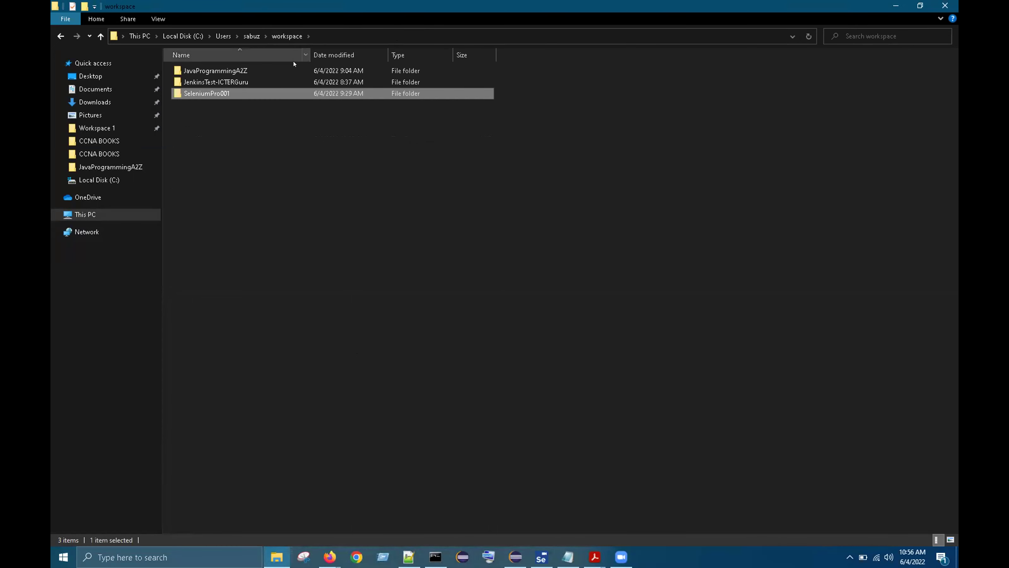
{"action": "left_click", "coordinate": [349, 30]}
{"action": "type", "text": "cmd"}
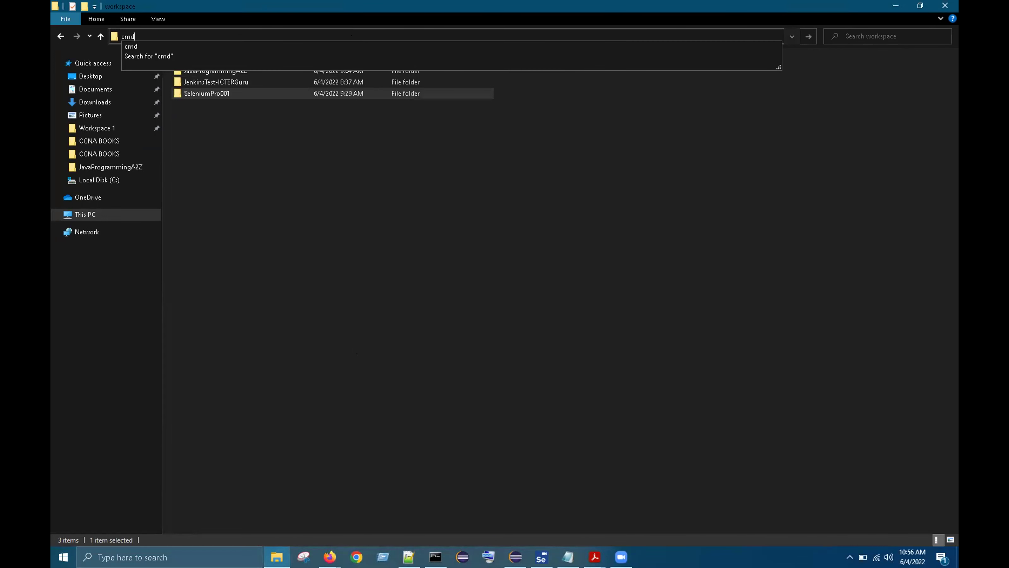
{"action": "key", "text": "Return"}
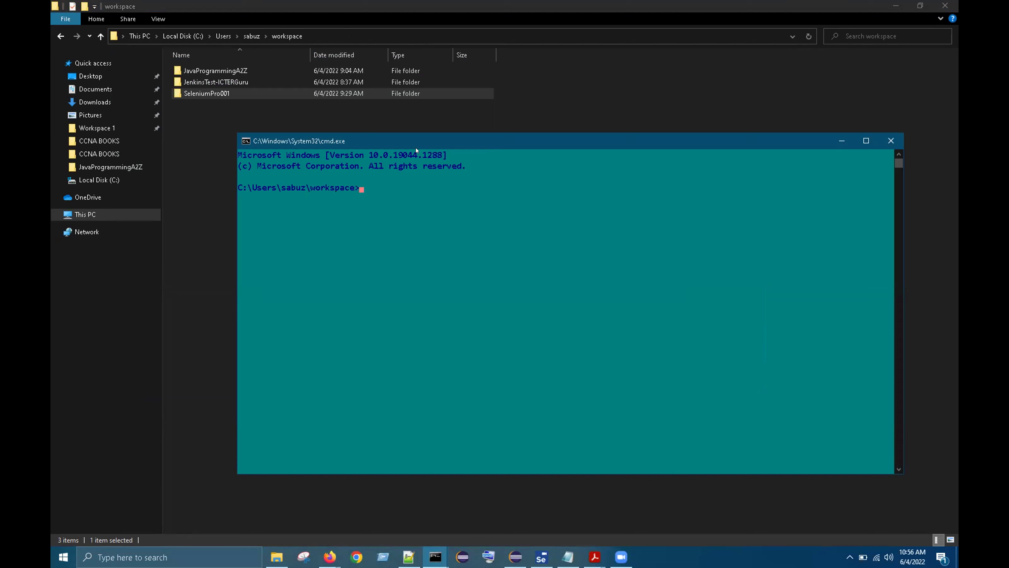
Step: Review the color settings in the command prompt's properties and close the dialog without changing them
{"action": "right_click", "coordinate": [431, 136]}
{"action": "left_click", "coordinate": [456, 244]}
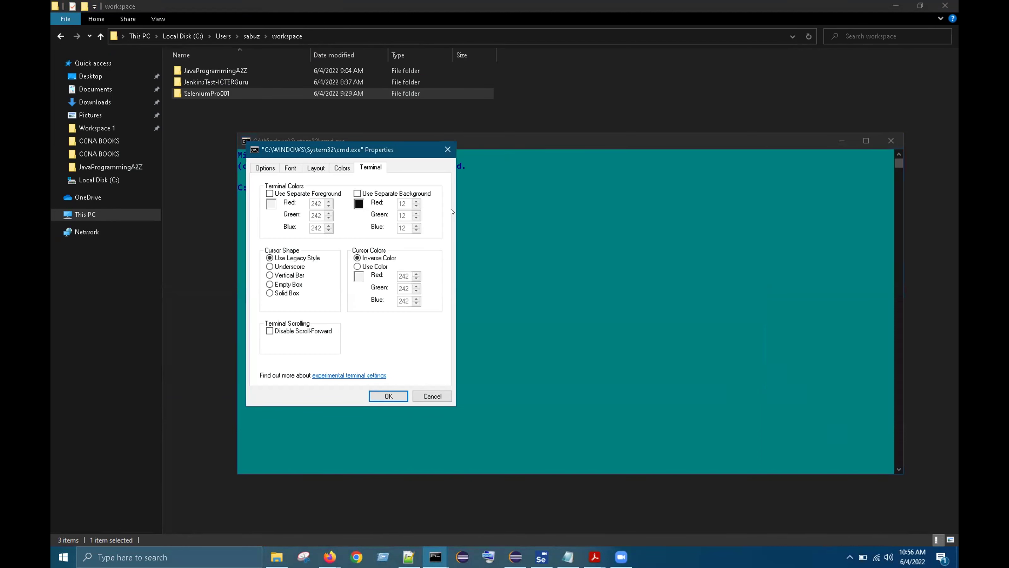
{"action": "left_click", "coordinate": [339, 169]}
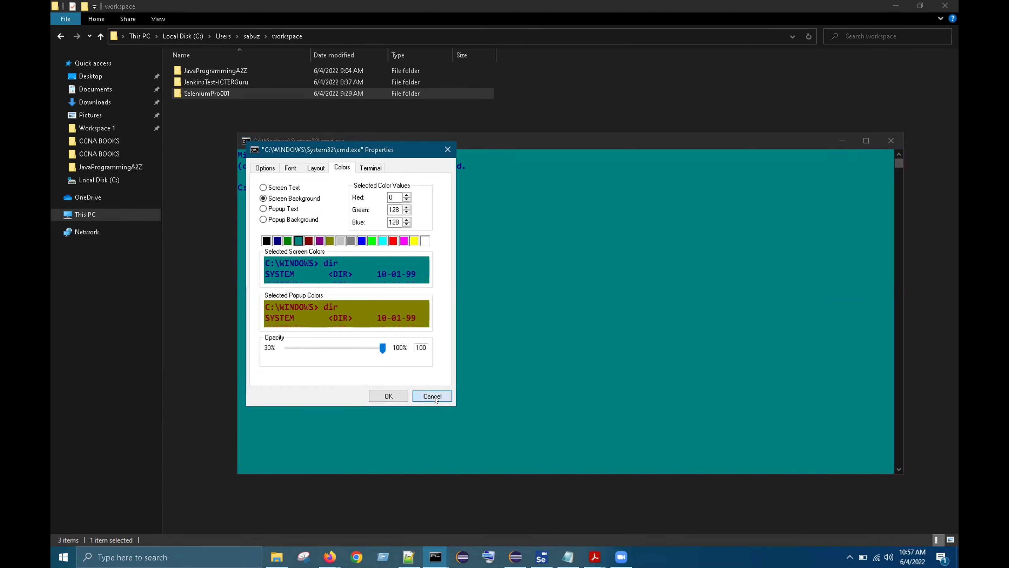
{"action": "left_click", "coordinate": [389, 396]}
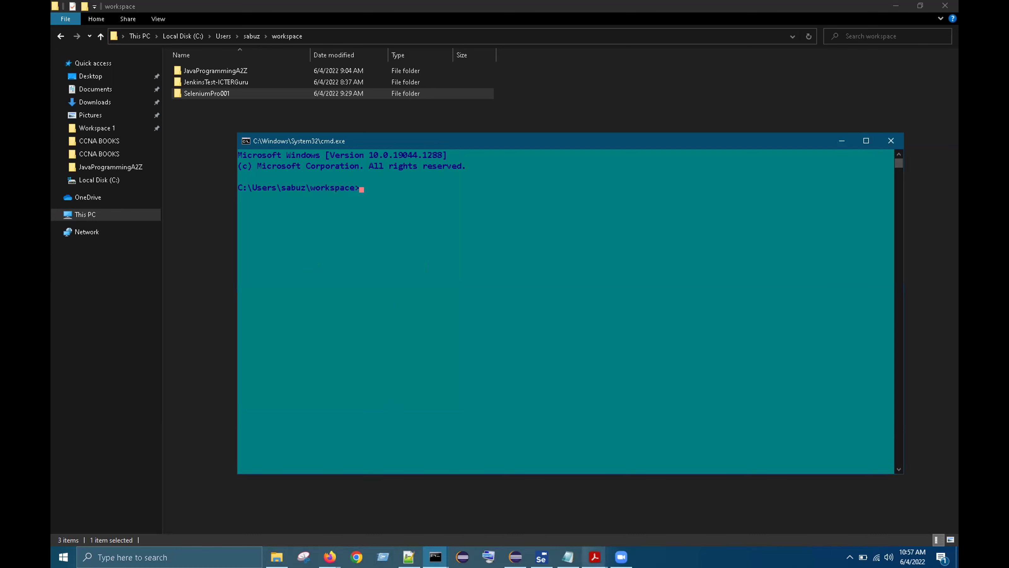
Step: Check the git clone instruction in the Assignment-1002 PDF again and return to the command prompt
{"action": "mouse_move", "coordinate": [595, 557]}
{"action": "left_click", "coordinate": [556, 532]}
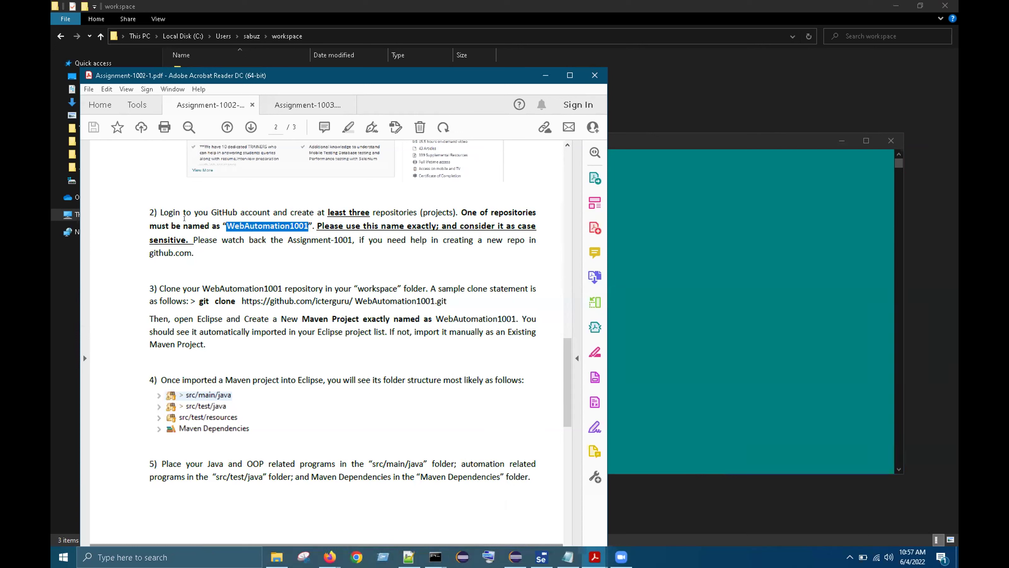
{"action": "left_click", "coordinate": [301, 239]}
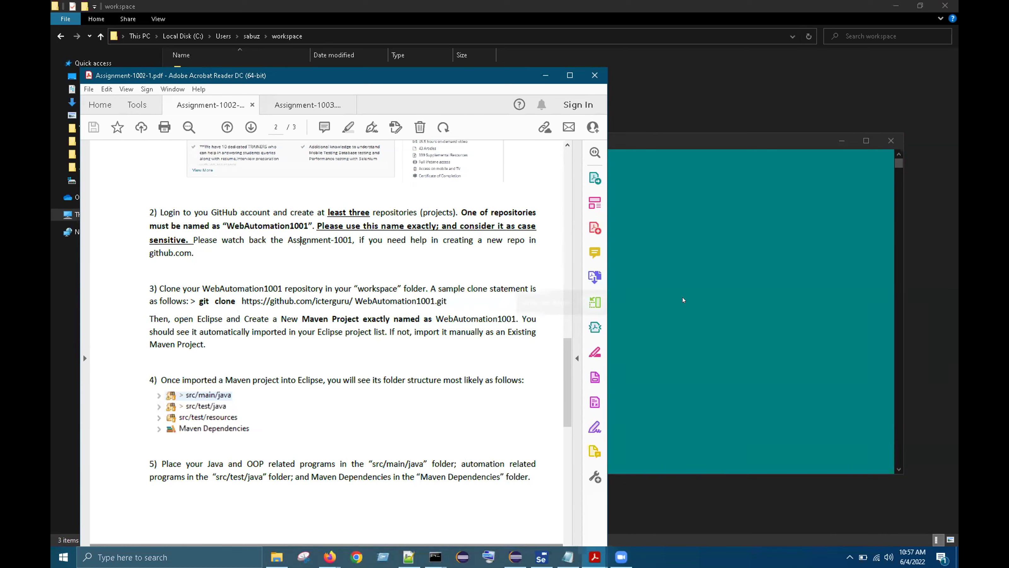
{"action": "key", "text": "alt+Tab"}
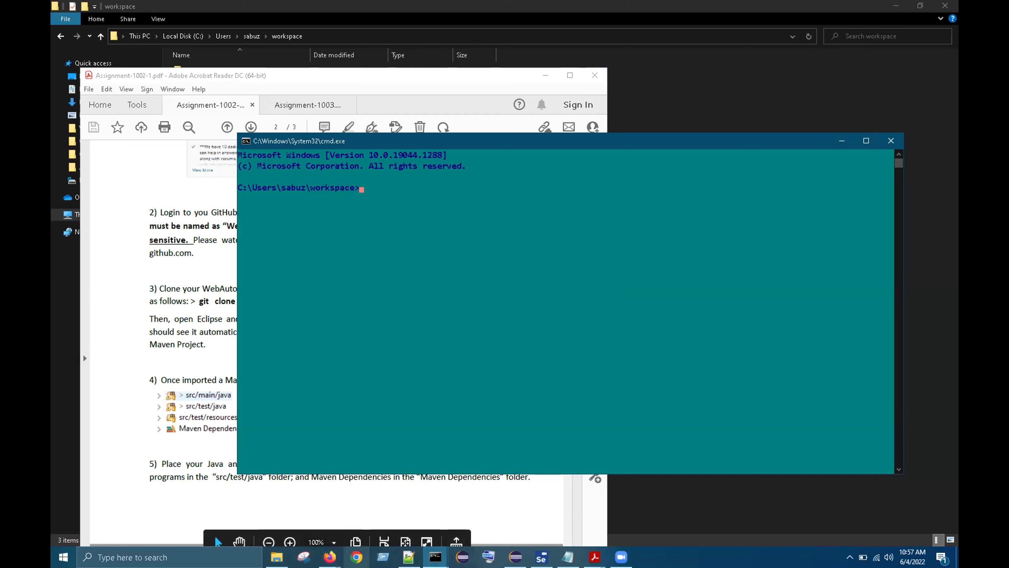
Step: Switch to Firefox and copy the HTTPS clone URL of the WebAutomation2005 repository
{"action": "mouse_move", "coordinate": [330, 556]}
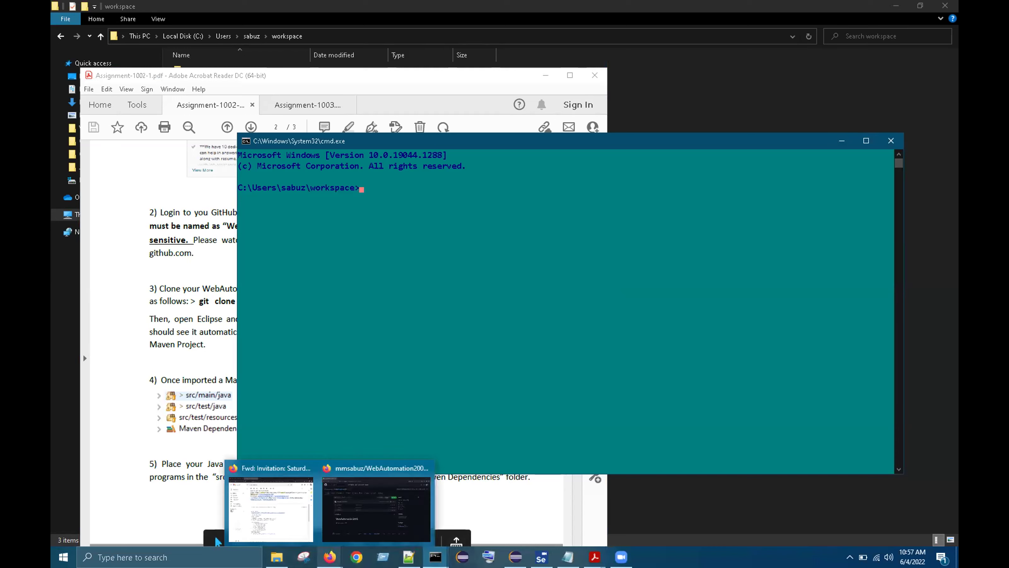
{"action": "left_click", "coordinate": [372, 506]}
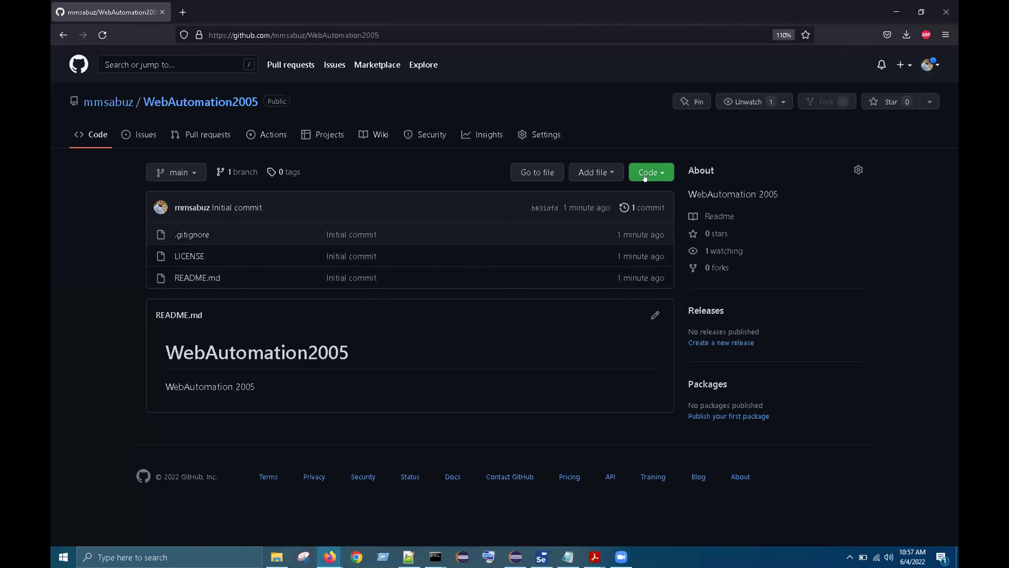
{"action": "left_click", "coordinate": [655, 172]}
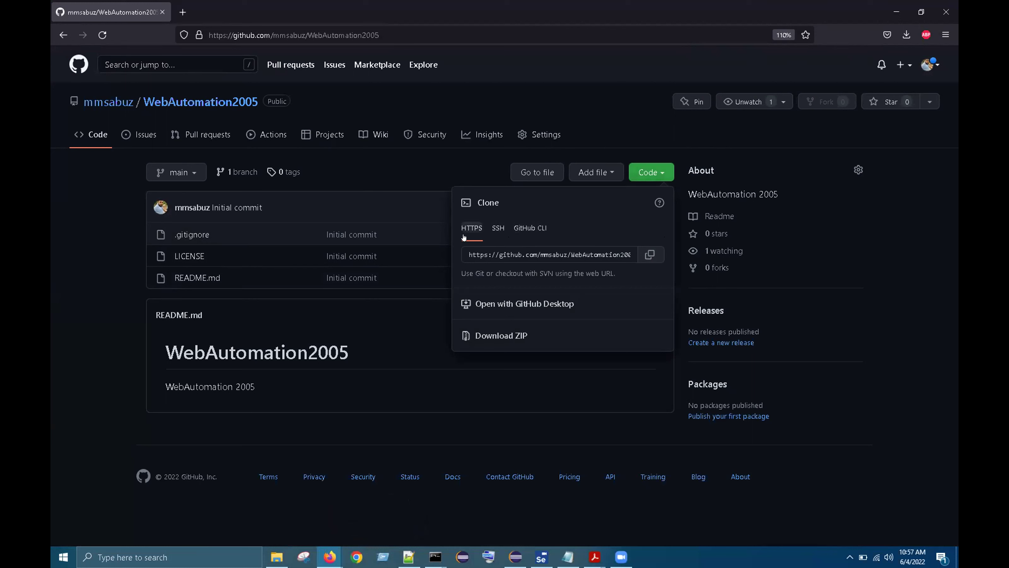
{"action": "left_click", "coordinate": [644, 258]}
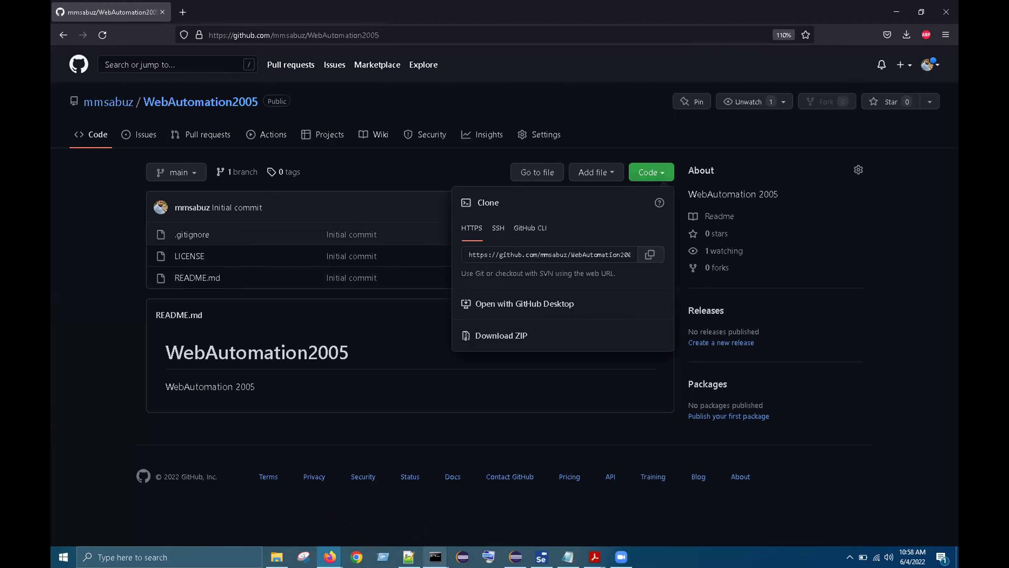
Step: Switch to the workspace command prompt and run git clone with the copied WebAutomation2005 repository URL
{"action": "mouse_move", "coordinate": [435, 557]}
{"action": "left_click", "coordinate": [478, 514]}
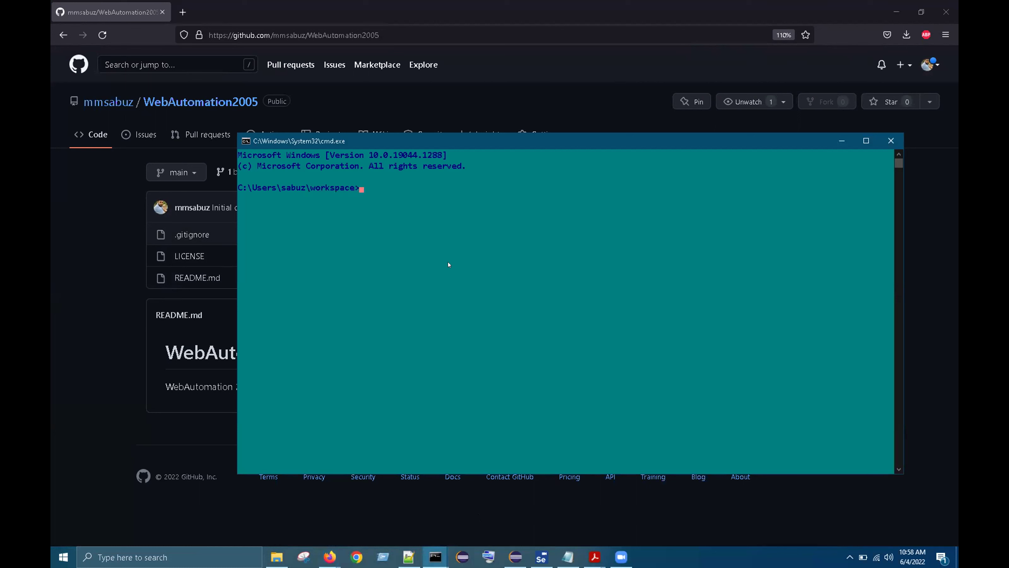
{"action": "type", "text": "git clone"}
{"action": "key", "text": "ctrl+v"}
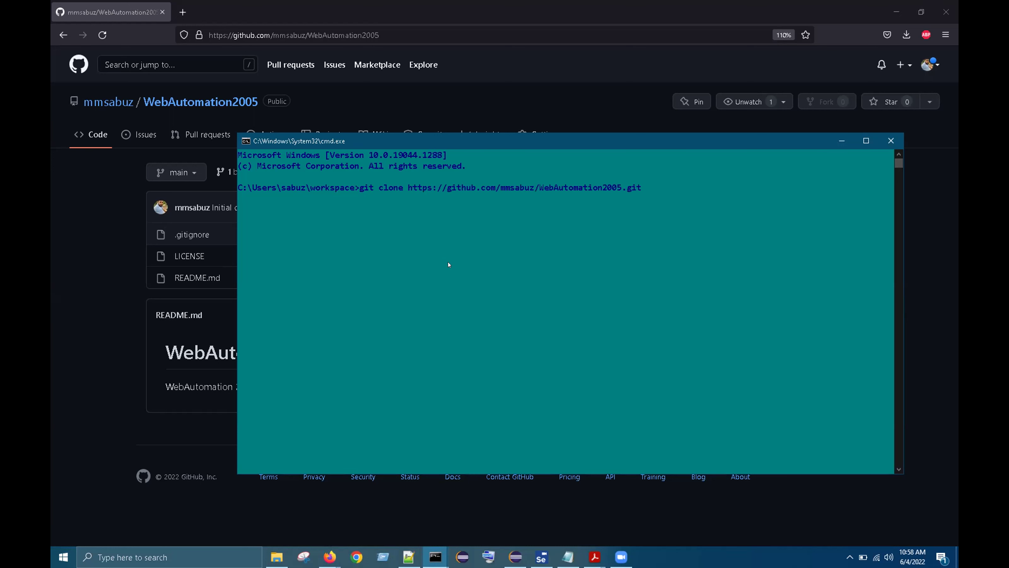
{"action": "key", "text": "Return"}
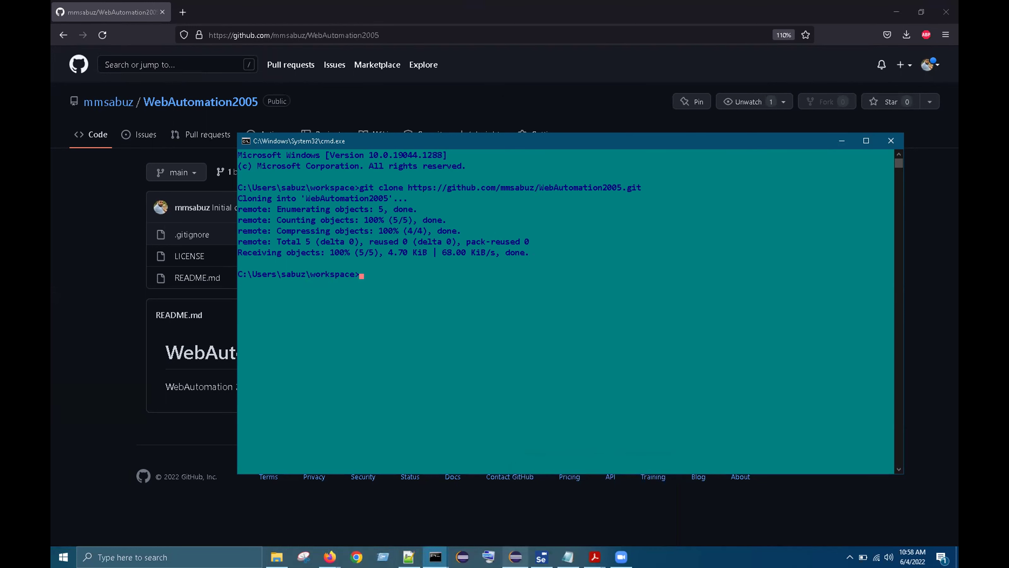
Step: Check the cloned WebAutomation2005 folder in File Explorer and return to the workspace folder
{"action": "mouse_move", "coordinate": [515, 556]}
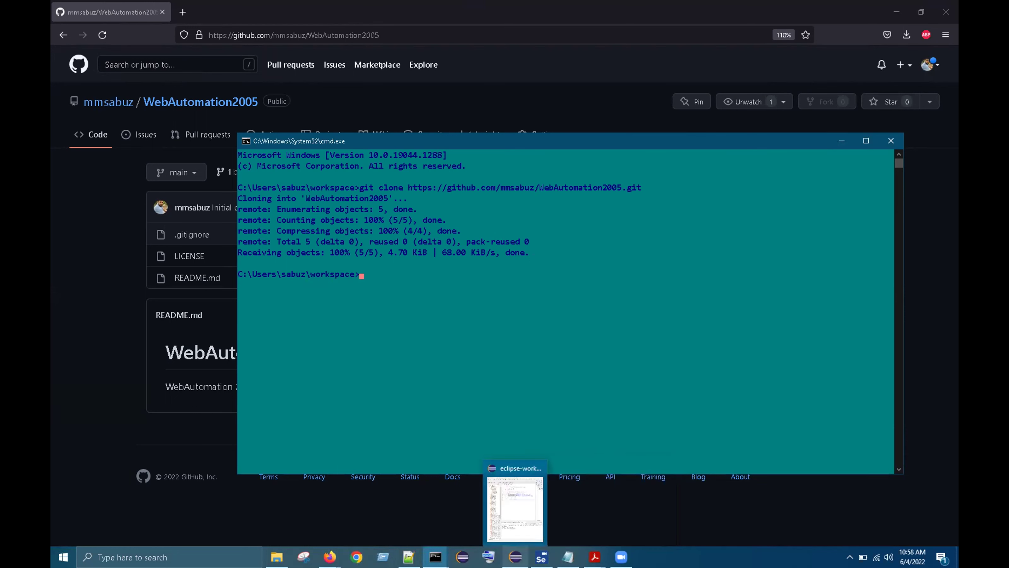
{"action": "left_click", "coordinate": [518, 514]}
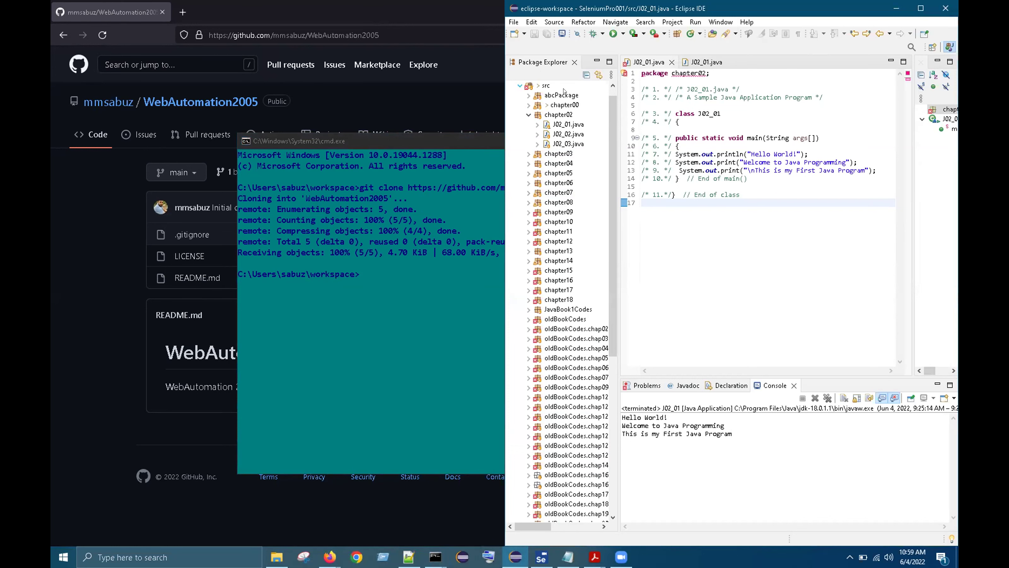
{"action": "left_click", "coordinate": [452, 350]}
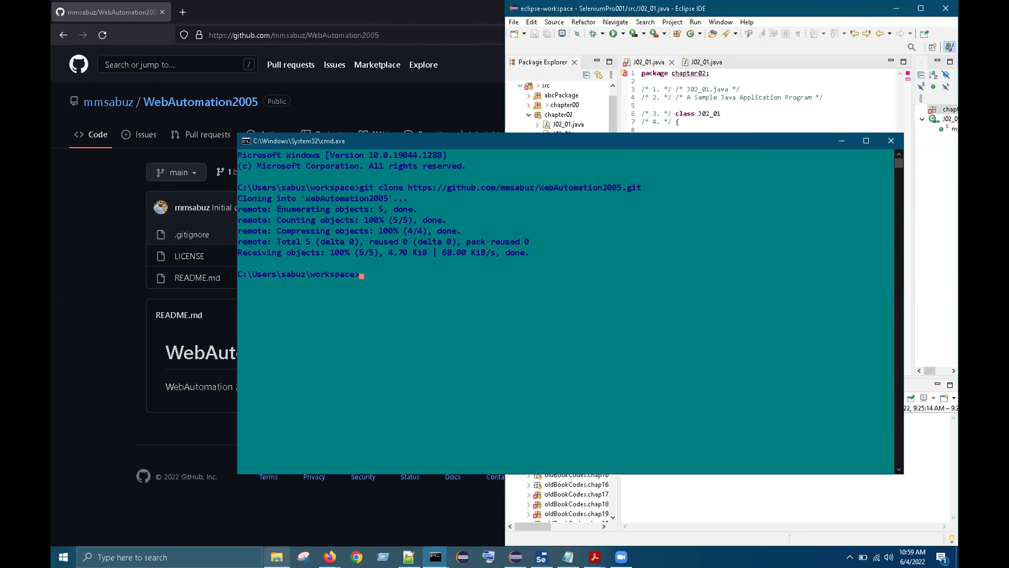
{"action": "left_click", "coordinate": [276, 521]}
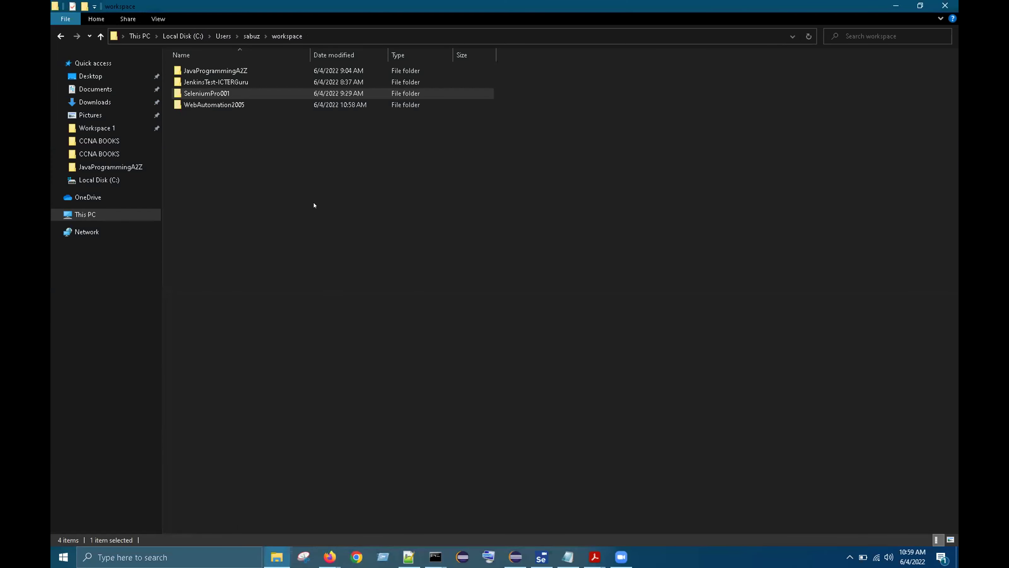
{"action": "left_click", "coordinate": [227, 101]}
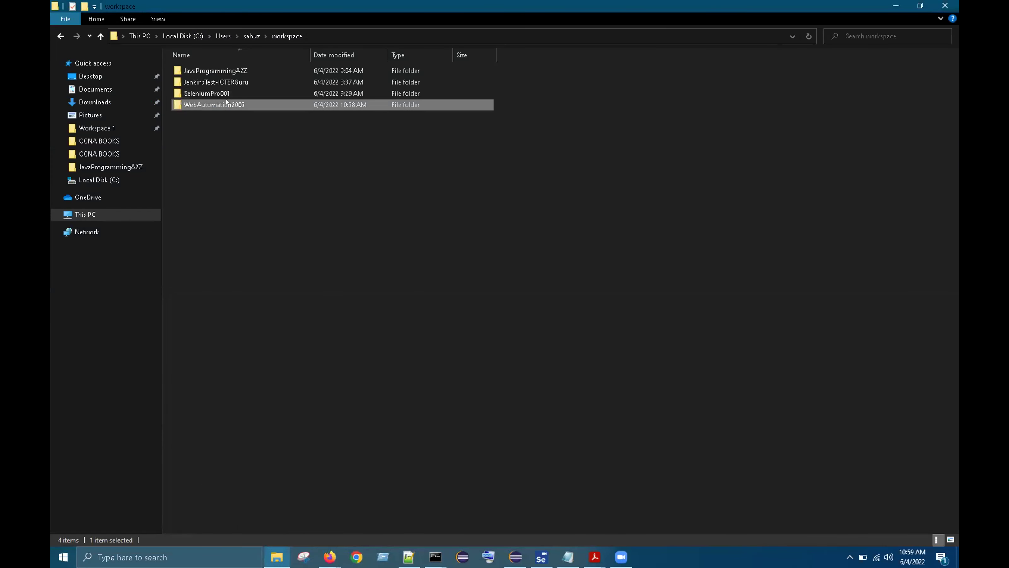
{"action": "double_click", "coordinate": [226, 104]}
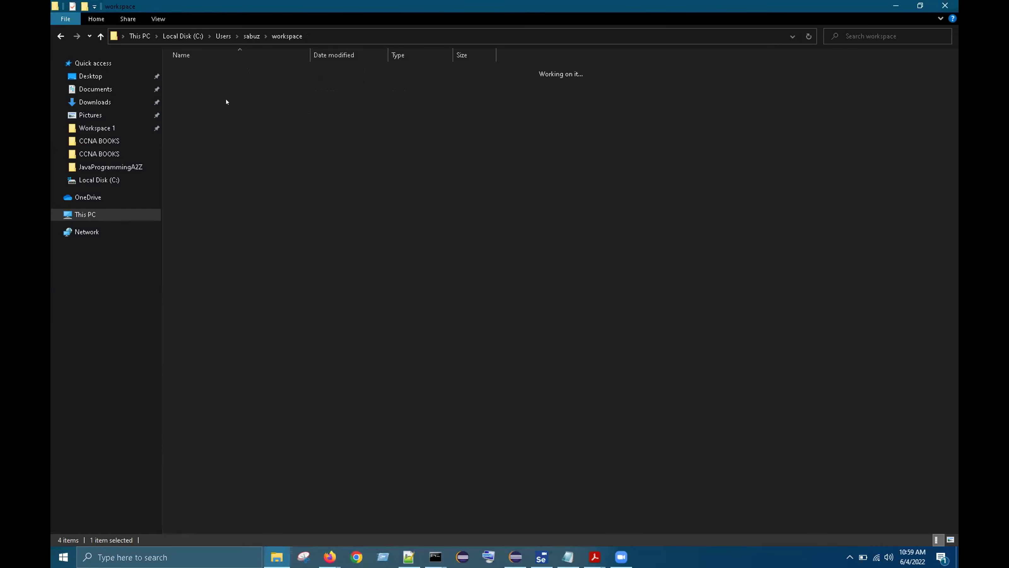
{"action": "left_click", "coordinate": [61, 36]}
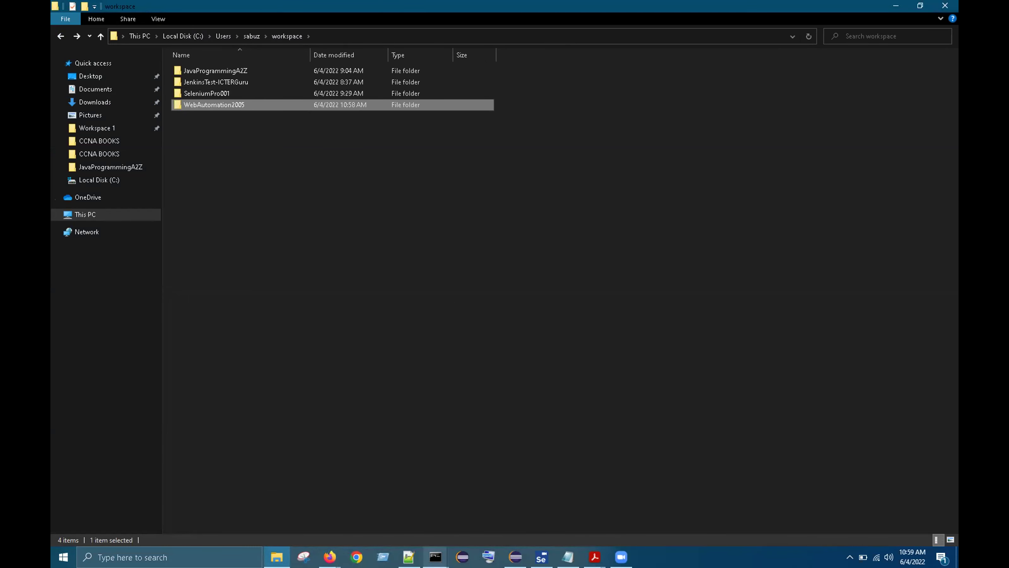
Step: Switch to the workspace command prompt and list the directory contents with dir
{"action": "mouse_move", "coordinate": [436, 556]}
{"action": "left_click", "coordinate": [469, 510]}
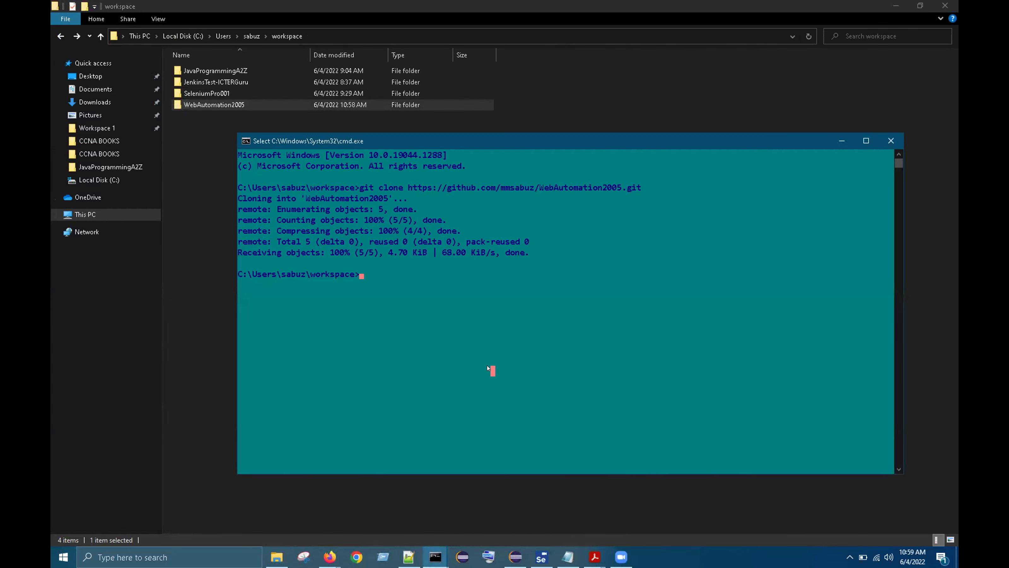
{"action": "type", "text": "dir"}
{"action": "key", "text": "Return"}
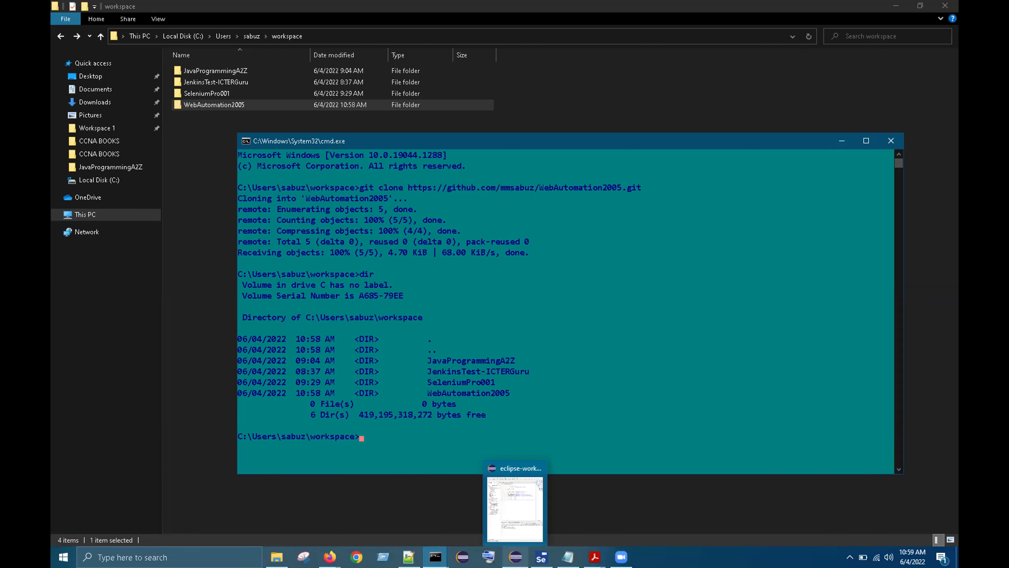
Step: Switch to Eclipse, restore it to a floating window and collapse all projects in the Package Explorer
{"action": "left_click", "coordinate": [515, 557]}
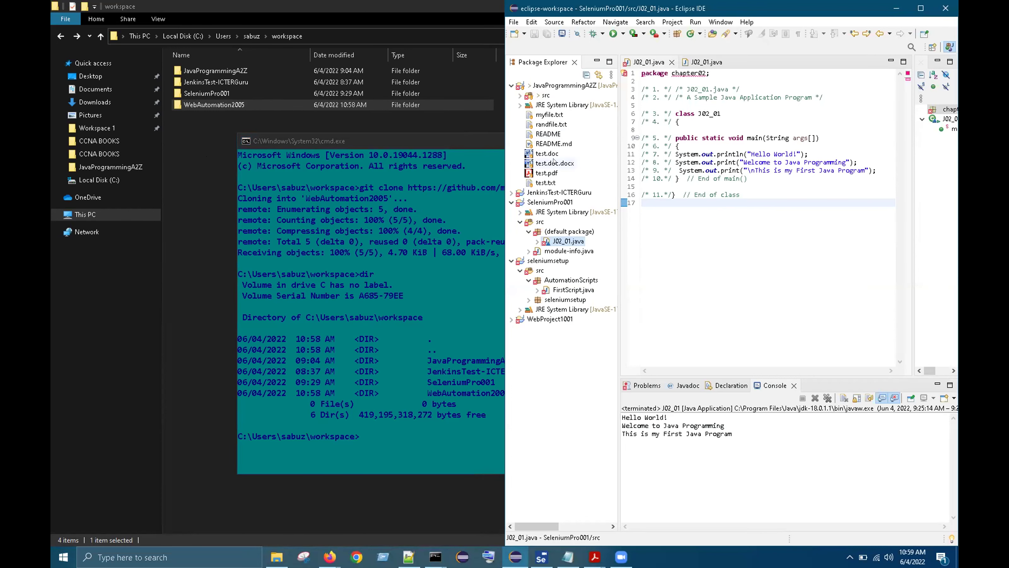
{"action": "left_click", "coordinate": [206, 142]}
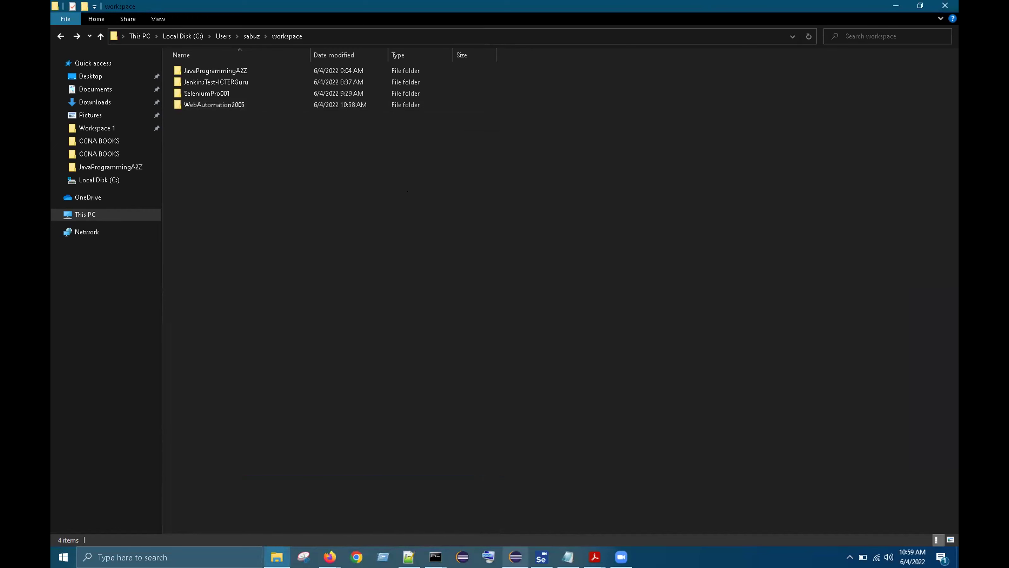
{"action": "left_click", "coordinate": [515, 556]}
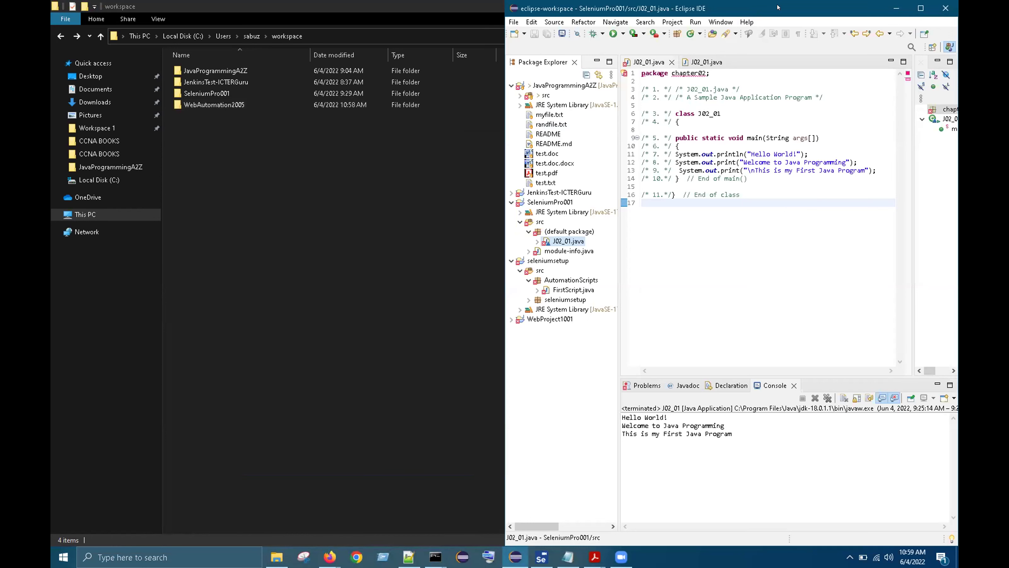
{"action": "key", "text": "super+Down"}
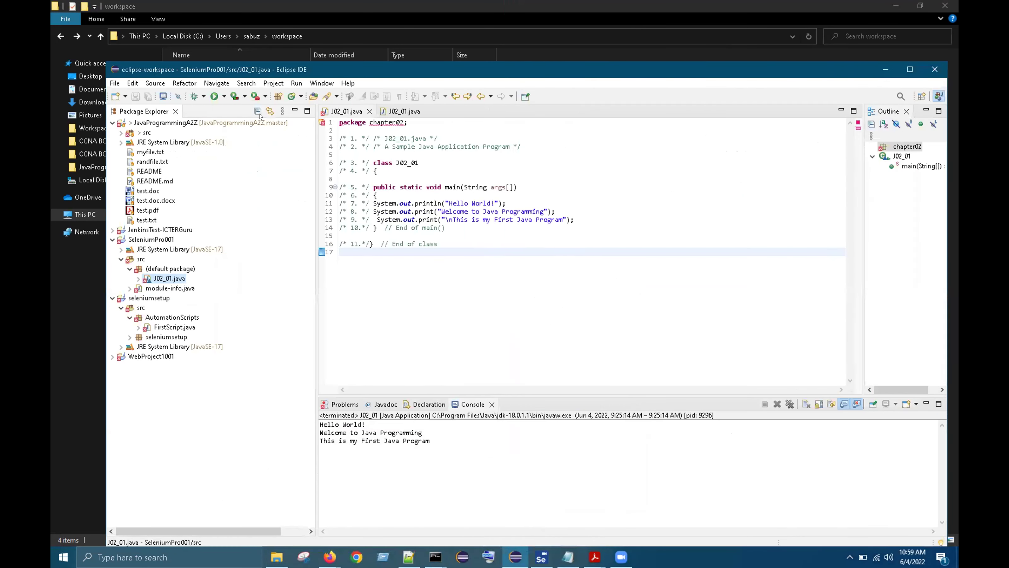
{"action": "left_click", "coordinate": [115, 82]}
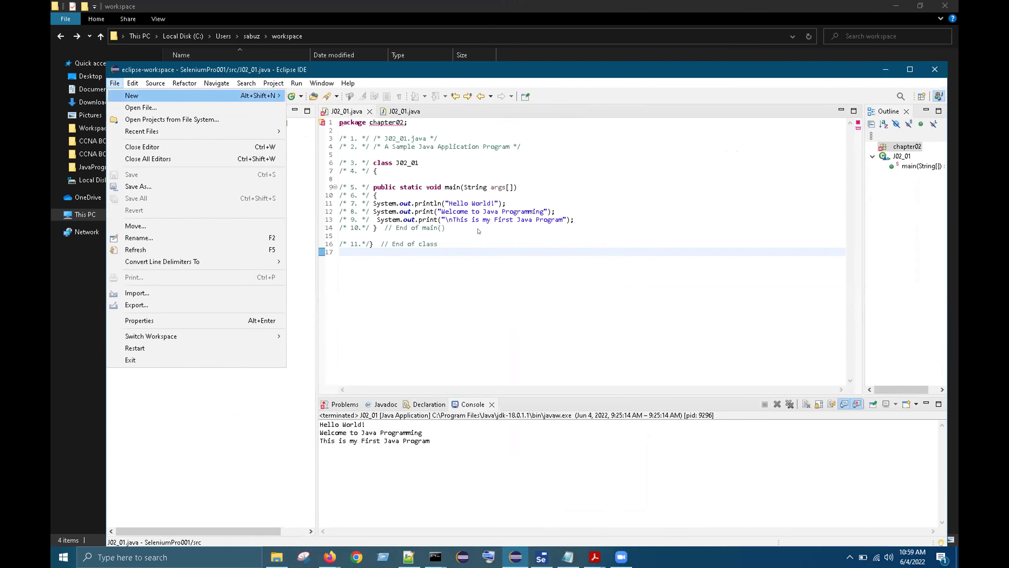
{"action": "key", "text": "Escape"}
{"action": "key", "text": "Escape"}
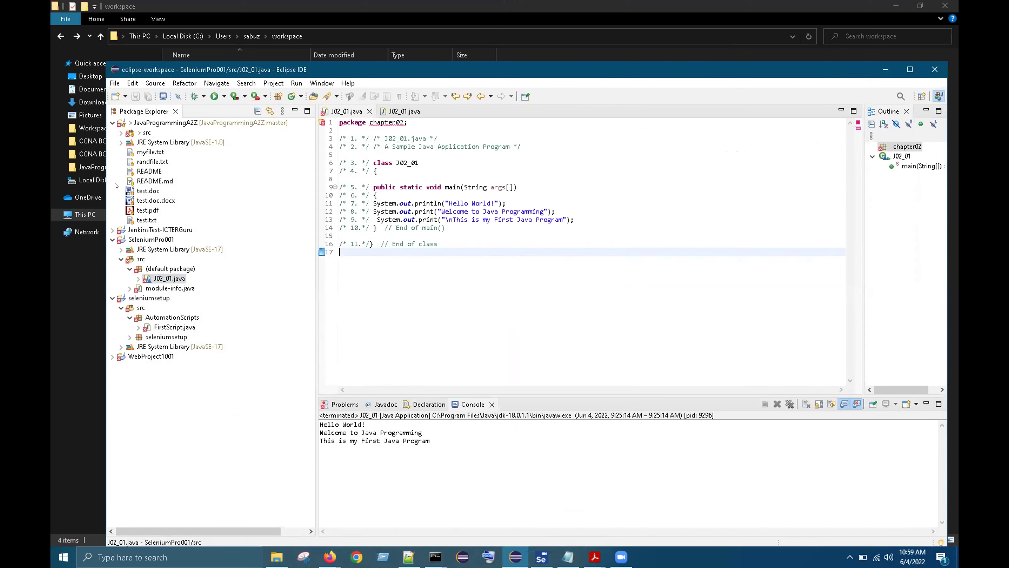
{"action": "left_click", "coordinate": [113, 122]}
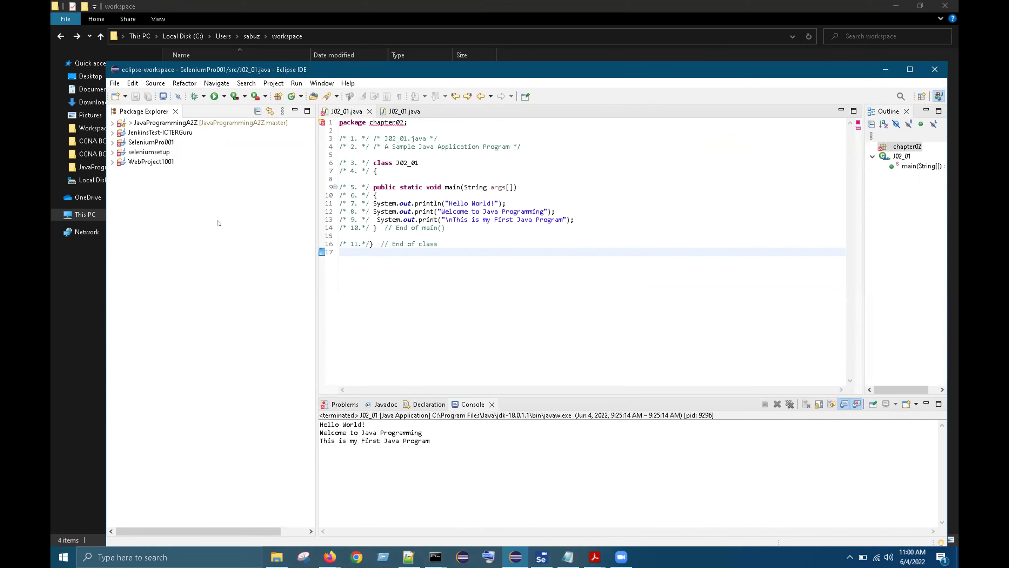
Step: Open the Import wizard in Eclipse
{"action": "left_click", "coordinate": [120, 83]}
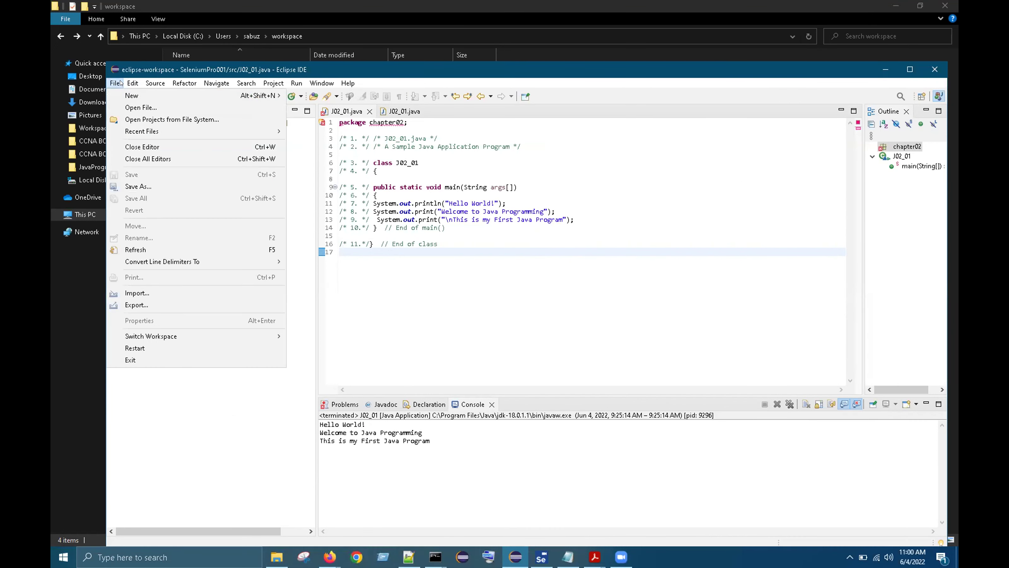
{"action": "key", "text": "Down"}
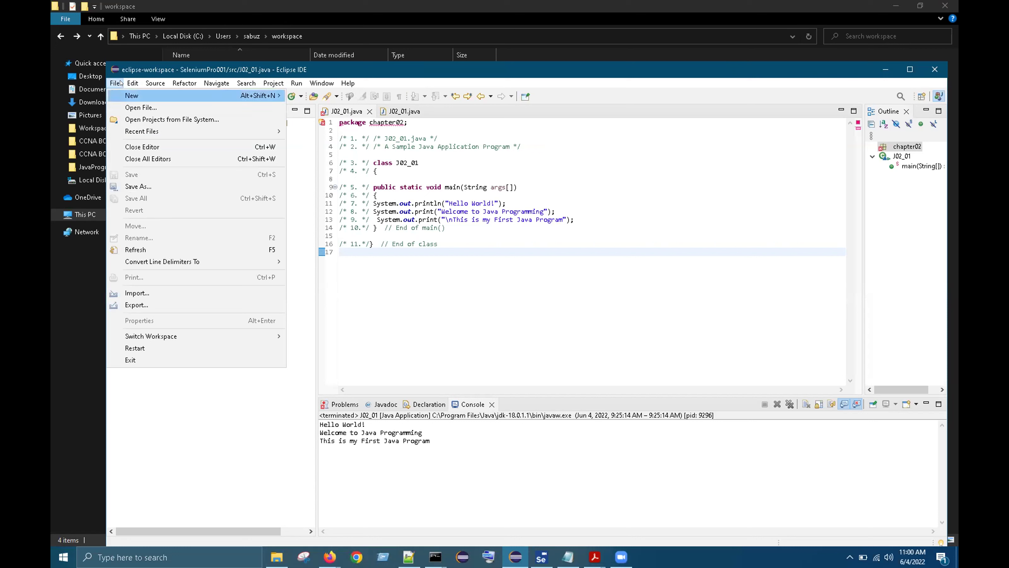
{"action": "key", "text": "Down"}
{"action": "key", "text": "Down"}
{"action": "key", "text": "Down"}
{"action": "key", "text": "Down"}
{"action": "key", "text": "Down"}
{"action": "key", "text": "Down"}
{"action": "key", "text": "Down"}
{"action": "key", "text": "Down"}
{"action": "key", "text": "Down"}
{"action": "key", "text": "Down"}
{"action": "key", "text": "Down"}
{"action": "key", "text": "Down"}
{"action": "key", "text": "Down"}
{"action": "key", "text": "Down"}
{"action": "key", "text": "Down"}
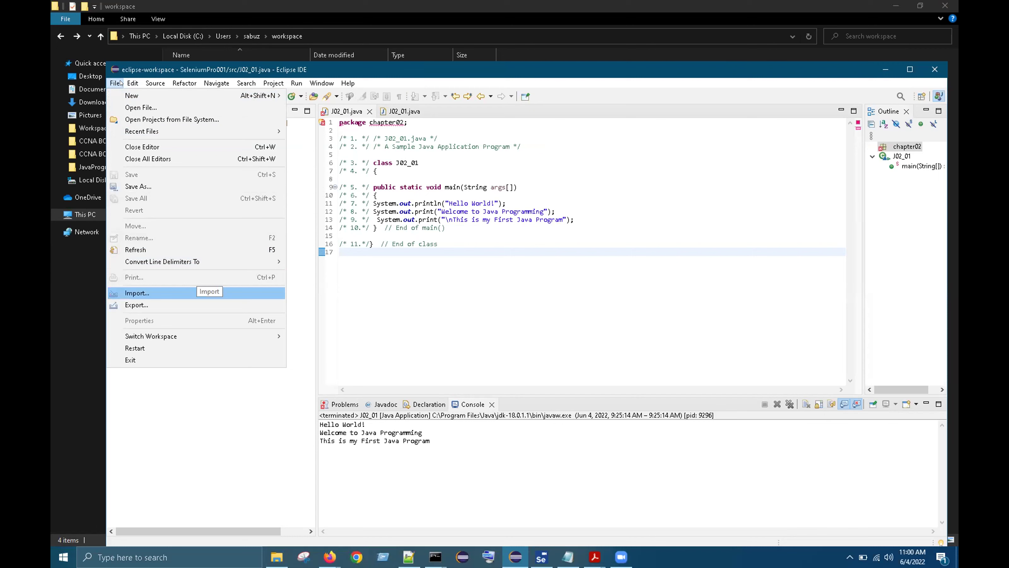
{"action": "key", "text": "Return"}
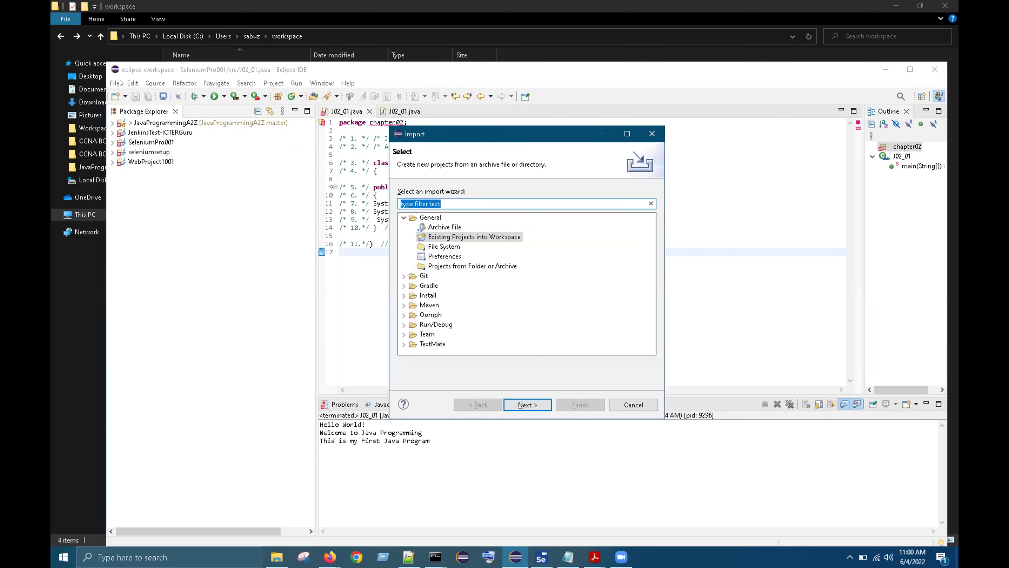
{"action": "type", "text": "https://github.com/mmsabuz/WebAutomation2005.git"}
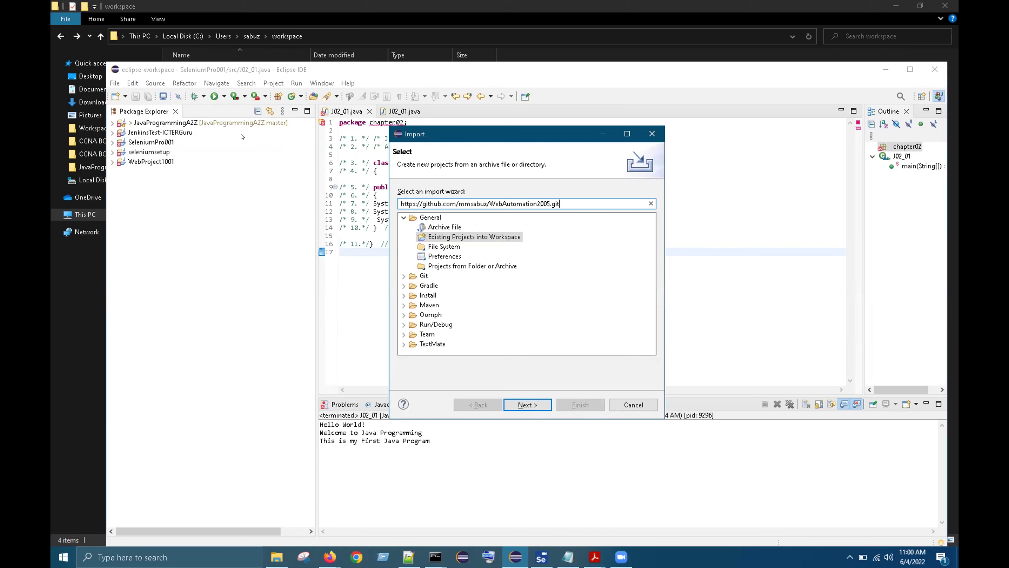
{"action": "key", "text": "BackSpace"}
{"action": "key", "text": "BackSpace"}
{"action": "key", "text": "BackSpace"}
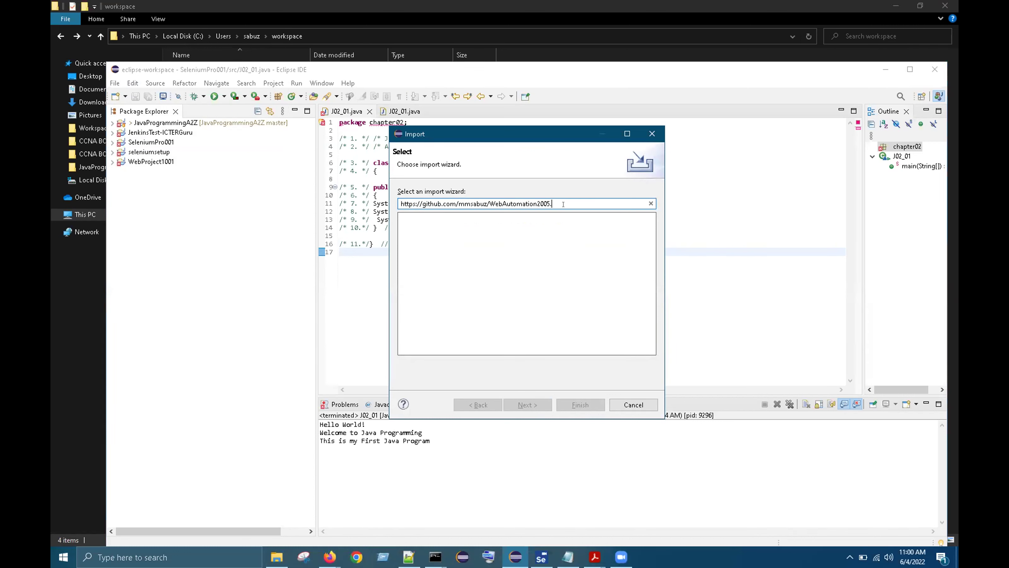
{"action": "left_click_drag", "start_coordinate": [563, 204], "coordinate": [400, 204]}
{"action": "key", "text": "BackSpace"}
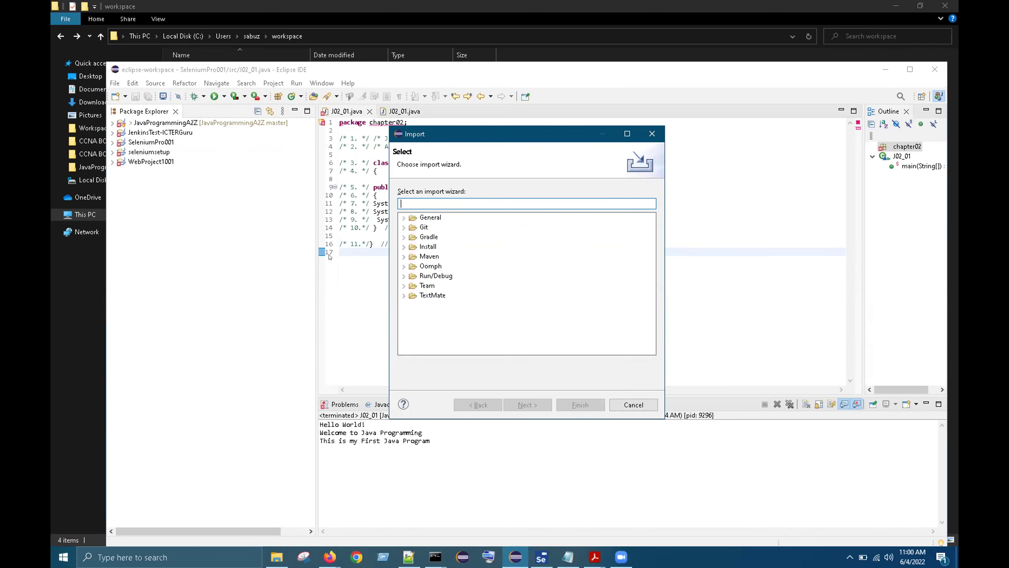
Step: Choose Existing Projects into Workspace from the General category as the import wizard and continue to its settings
{"action": "left_click", "coordinate": [402, 217]}
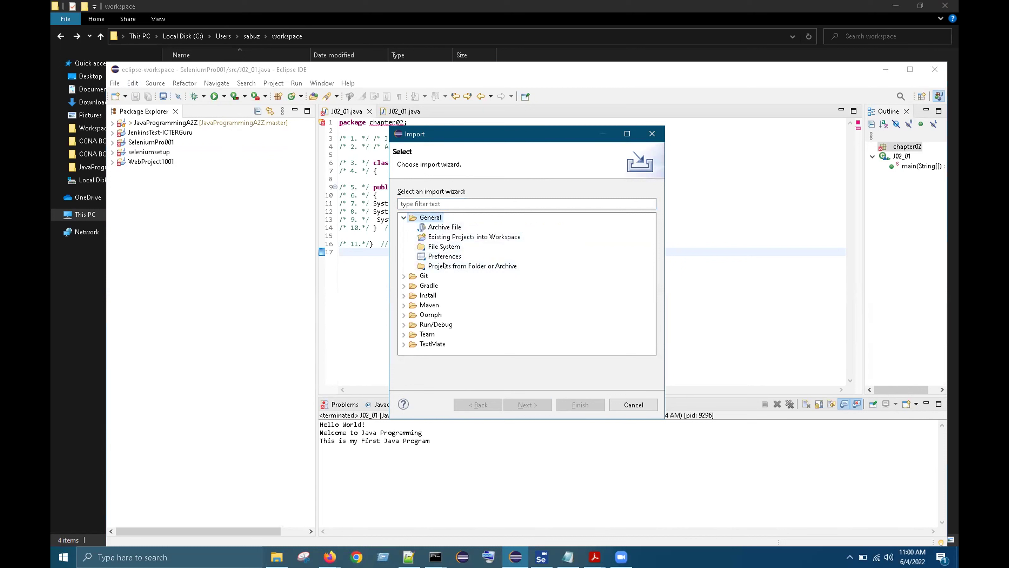
{"action": "left_click", "coordinate": [442, 235]}
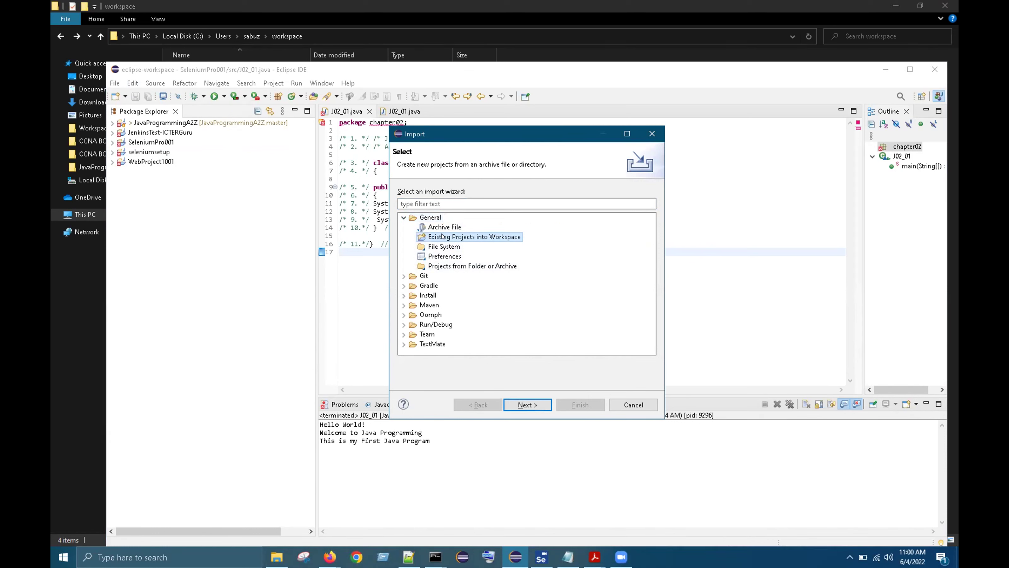
{"action": "double_click", "coordinate": [442, 236]}
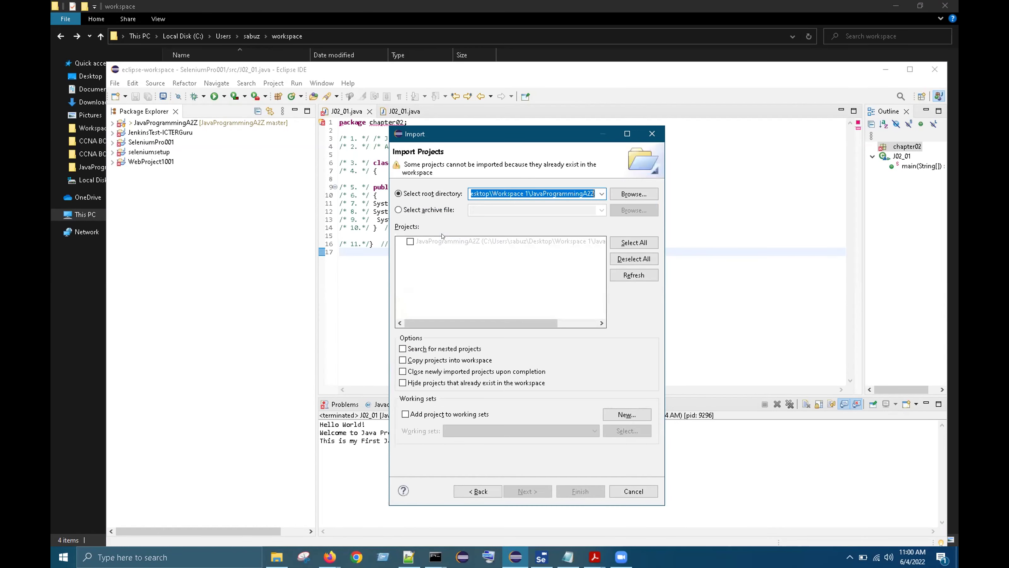
Step: Set the import's root directory to the WebAutomation2005 folder inside the user's workspace folder on Local Disk (C:)
{"action": "left_click", "coordinate": [626, 194]}
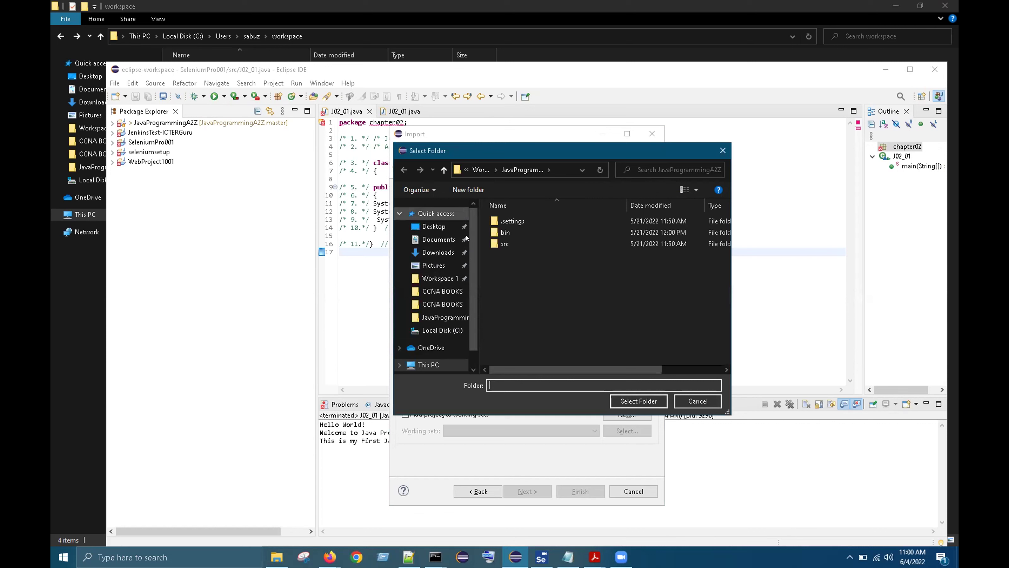
{"action": "scroll", "coordinate": [469, 266], "scroll_direction": "down", "scroll_amount": 2}
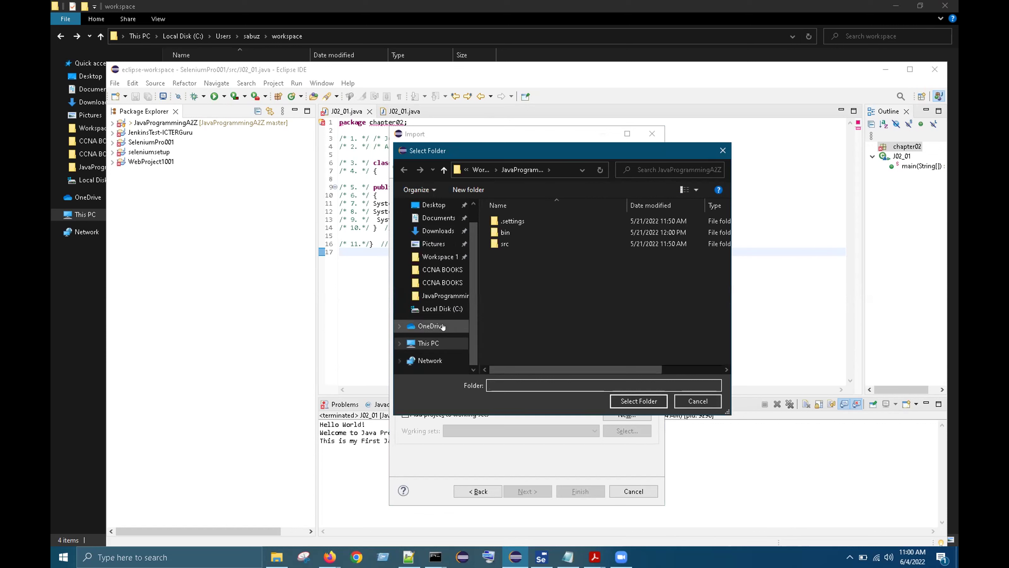
{"action": "left_click", "coordinate": [440, 309]}
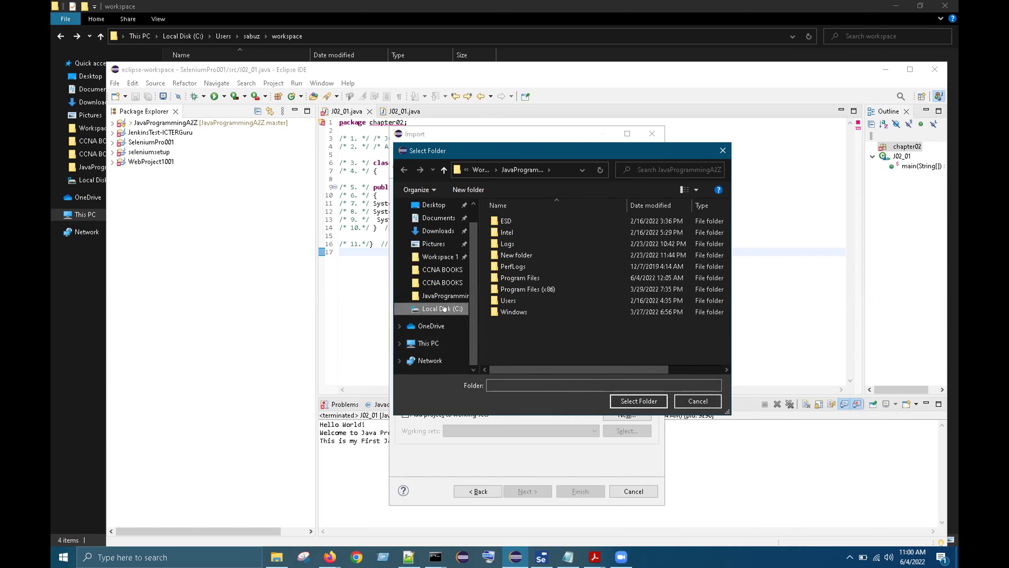
{"action": "double_click", "coordinate": [534, 298]}
{"action": "double_click", "coordinate": [530, 234]}
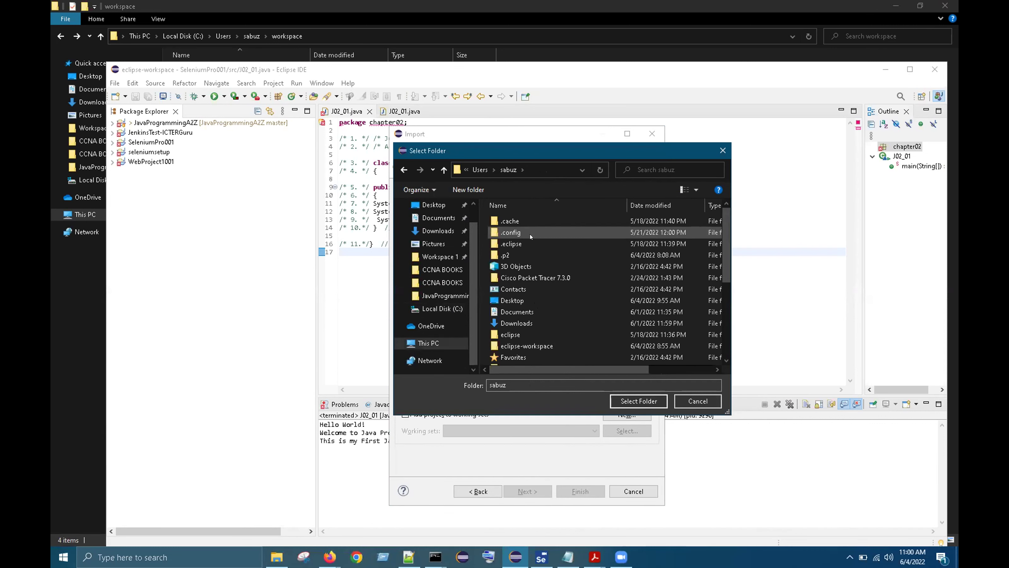
{"action": "scroll", "coordinate": [570, 296], "scroll_direction": "down", "scroll_amount": 4}
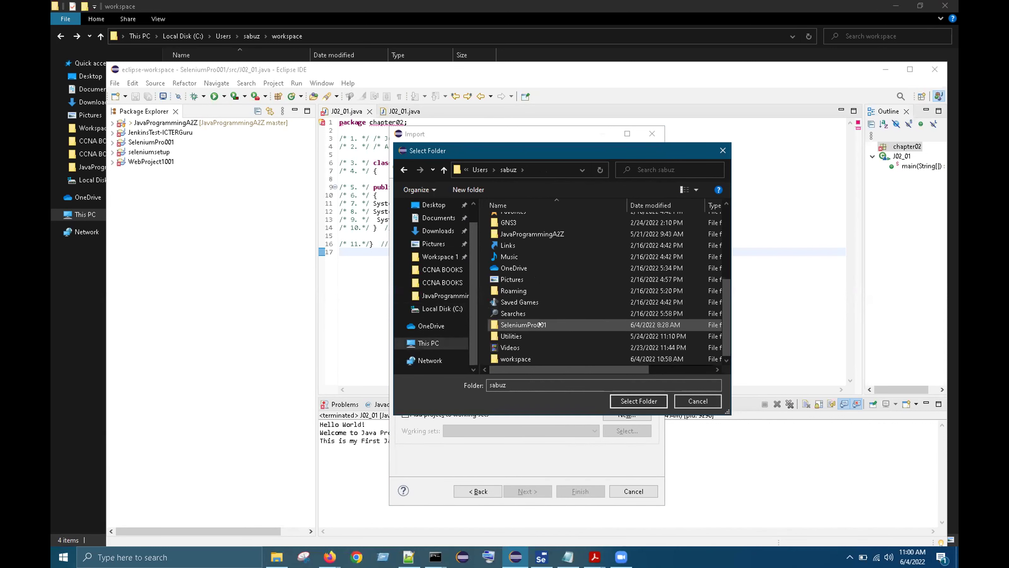
{"action": "double_click", "coordinate": [543, 351]}
{"action": "left_click", "coordinate": [548, 257]}
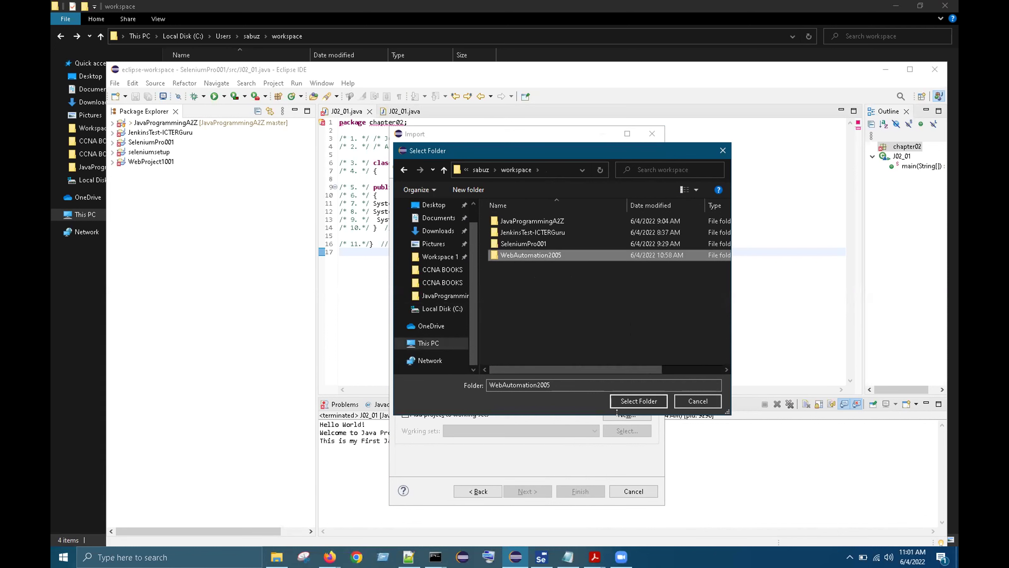
{"action": "left_click", "coordinate": [634, 401]}
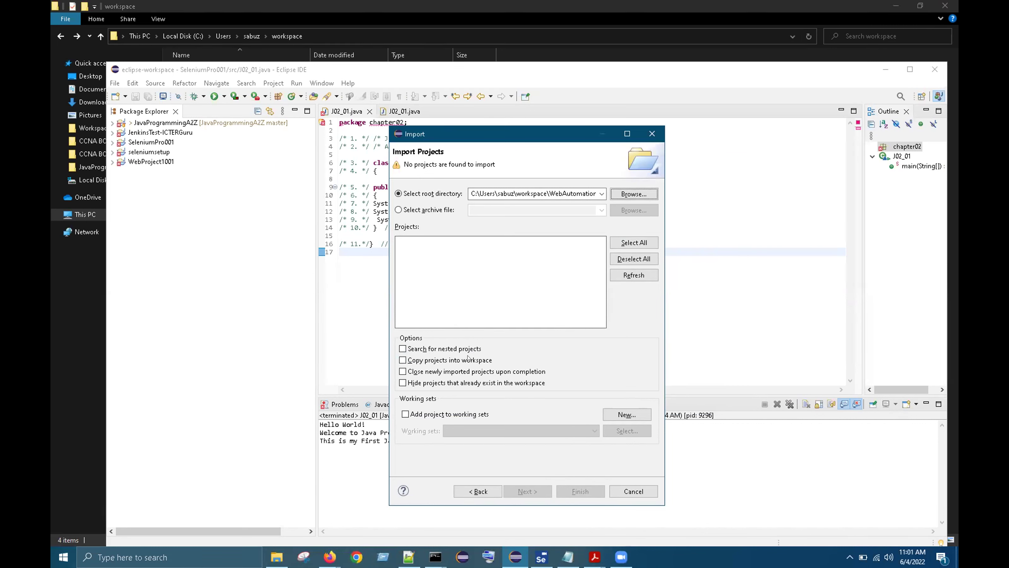
Step: Enable copying projects into the workspace and adding the project to working sets for this import
{"action": "left_click", "coordinate": [402, 359]}
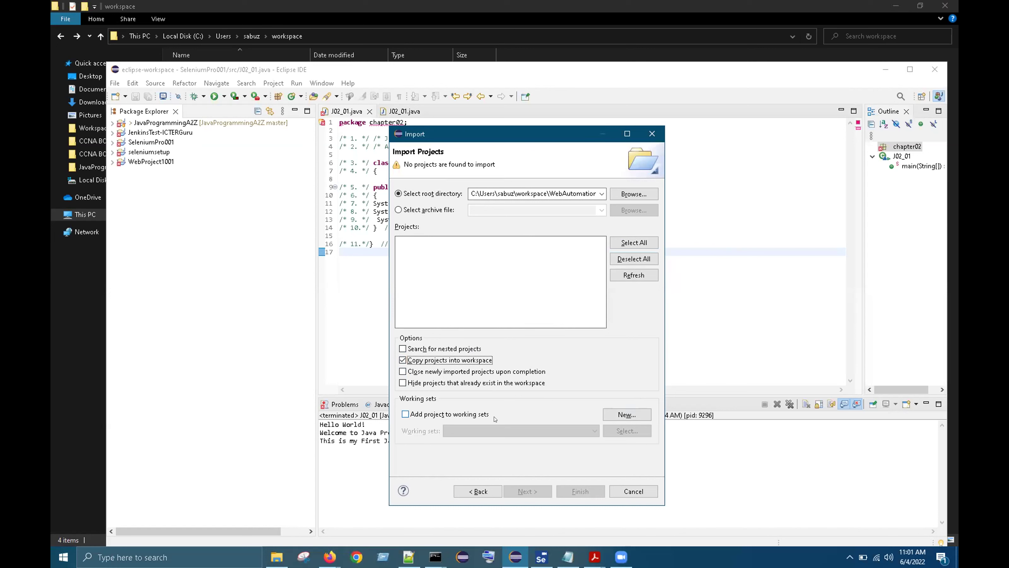
{"action": "left_click", "coordinate": [405, 414]}
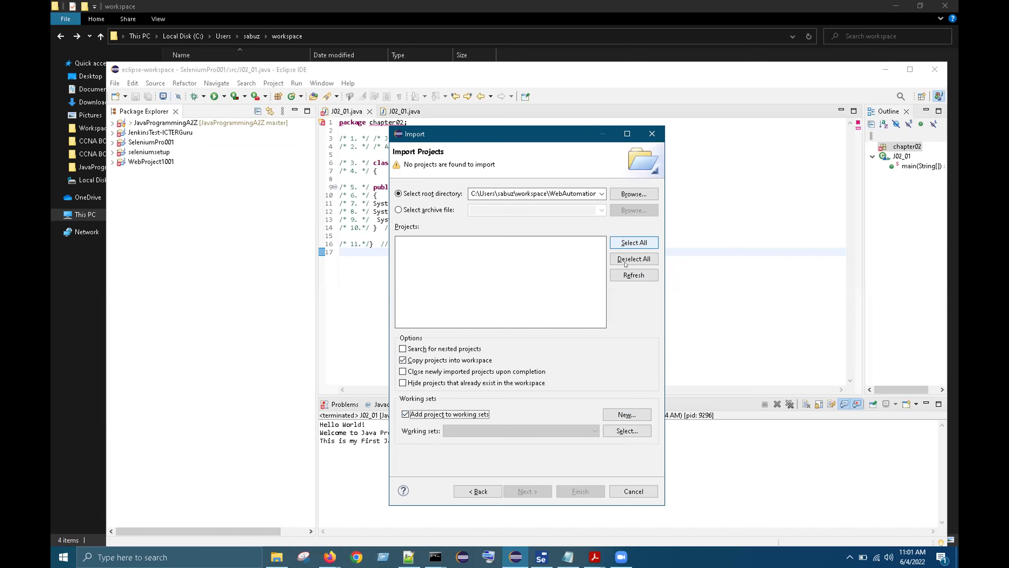
Step: Disable adding the project to working sets, and switch to File Explorer to select the WebAutomation2005 folder in the workspace folder
{"action": "left_click", "coordinate": [404, 413]}
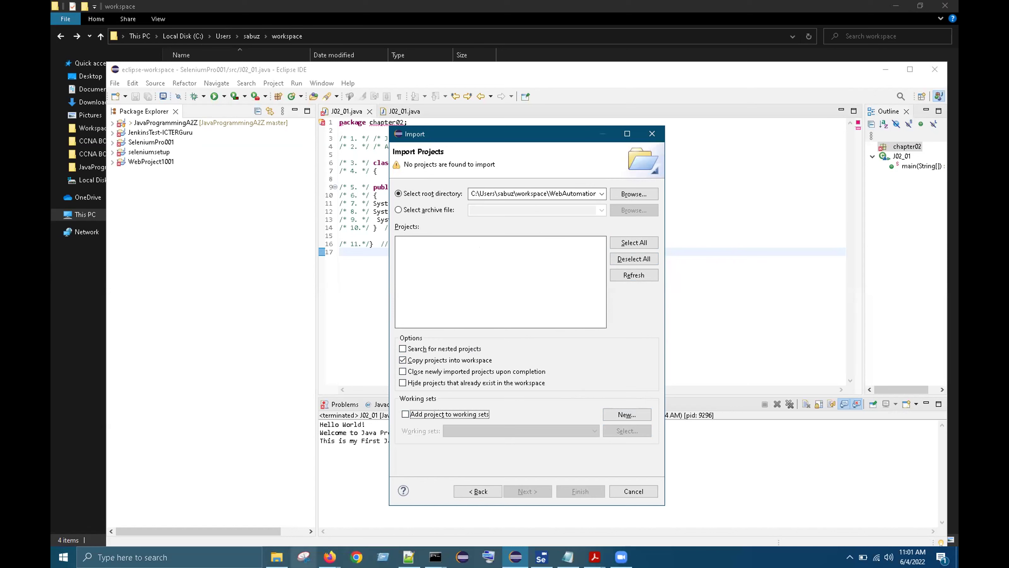
{"action": "mouse_move", "coordinate": [277, 557]}
{"action": "left_click", "coordinate": [284, 504]}
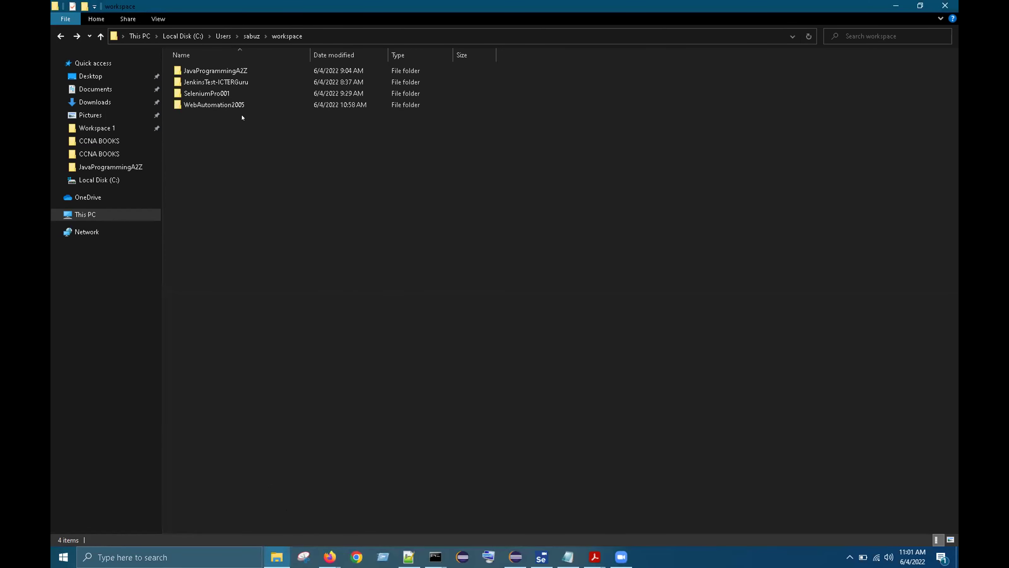
{"action": "left_click", "coordinate": [234, 102]}
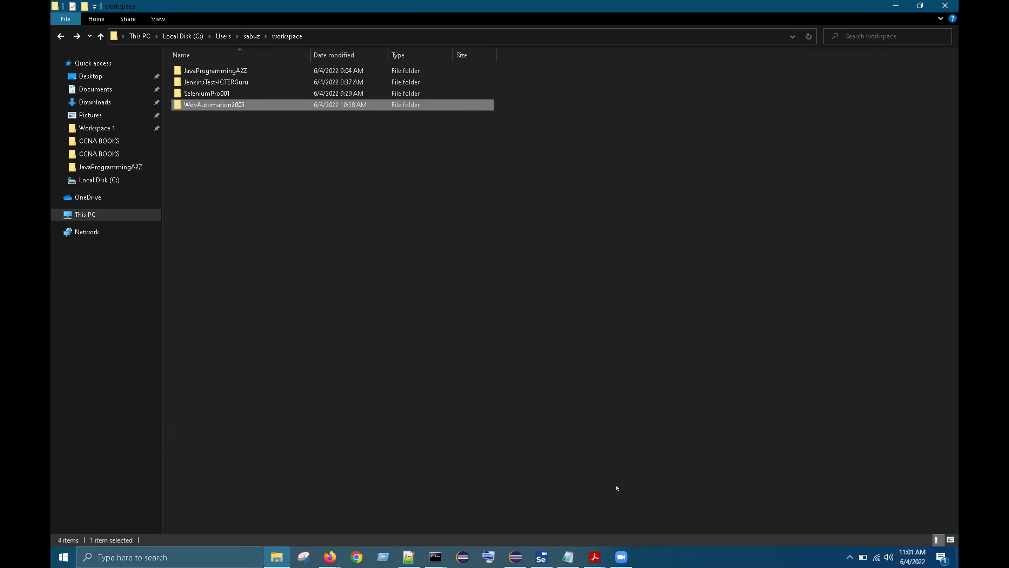
Step: Switch back to Eclipse and choose the WebAutomation2005 folder again as the import's root directory
{"action": "mouse_move", "coordinate": [515, 556]}
{"action": "left_click", "coordinate": [520, 503]}
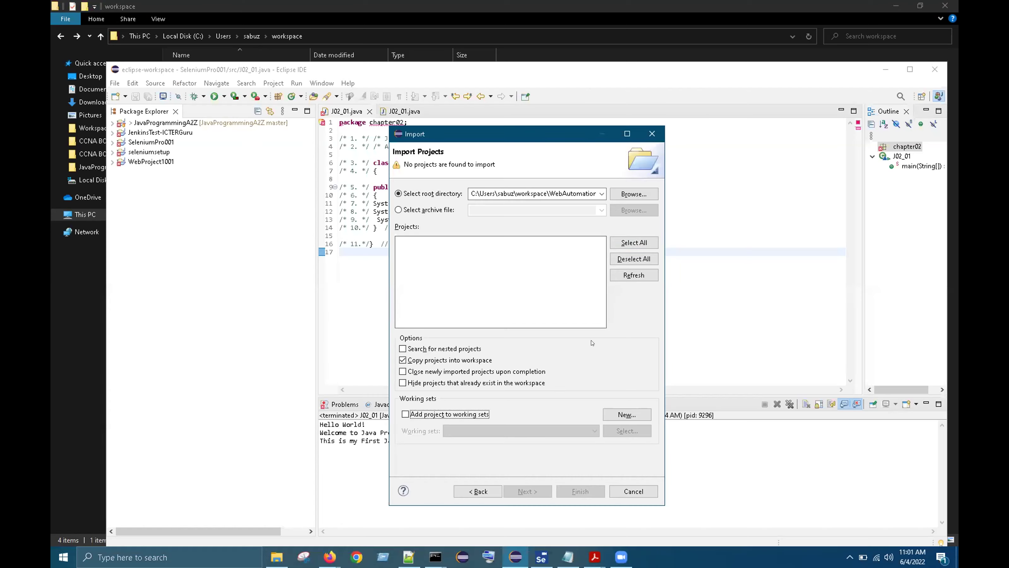
{"action": "left_click", "coordinate": [621, 195]}
{"action": "left_click", "coordinate": [622, 193]}
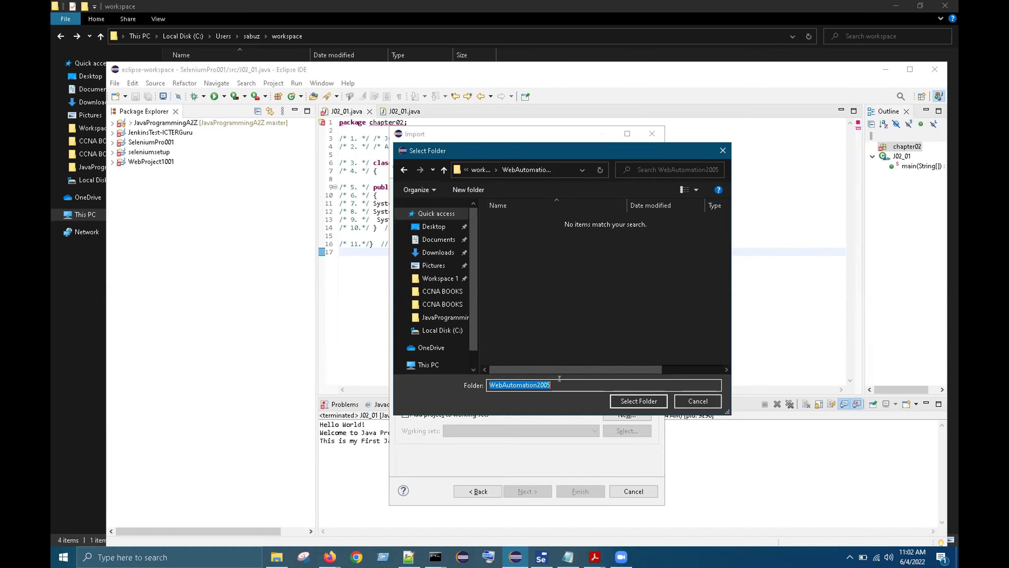
{"action": "left_click", "coordinate": [639, 401]}
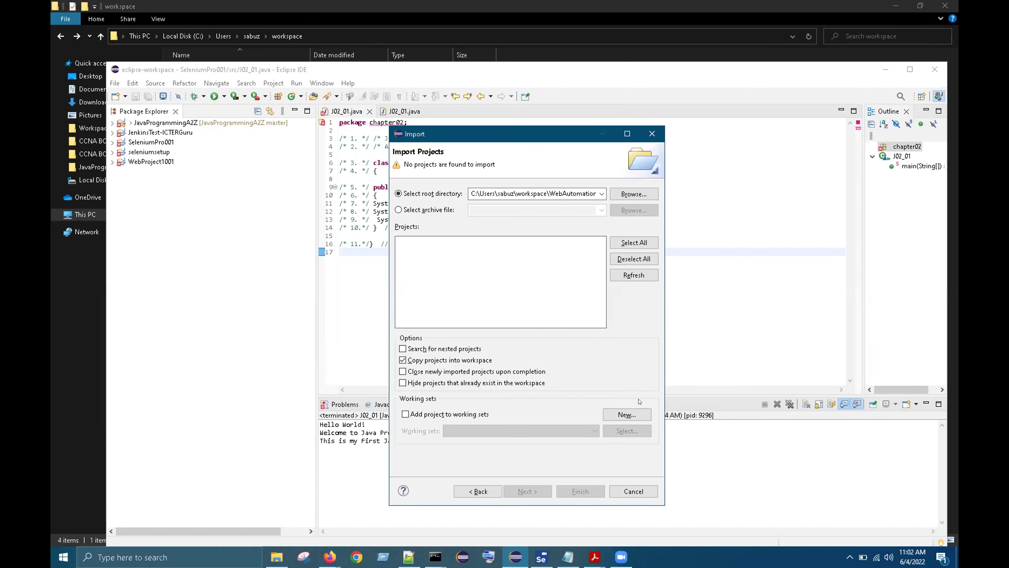